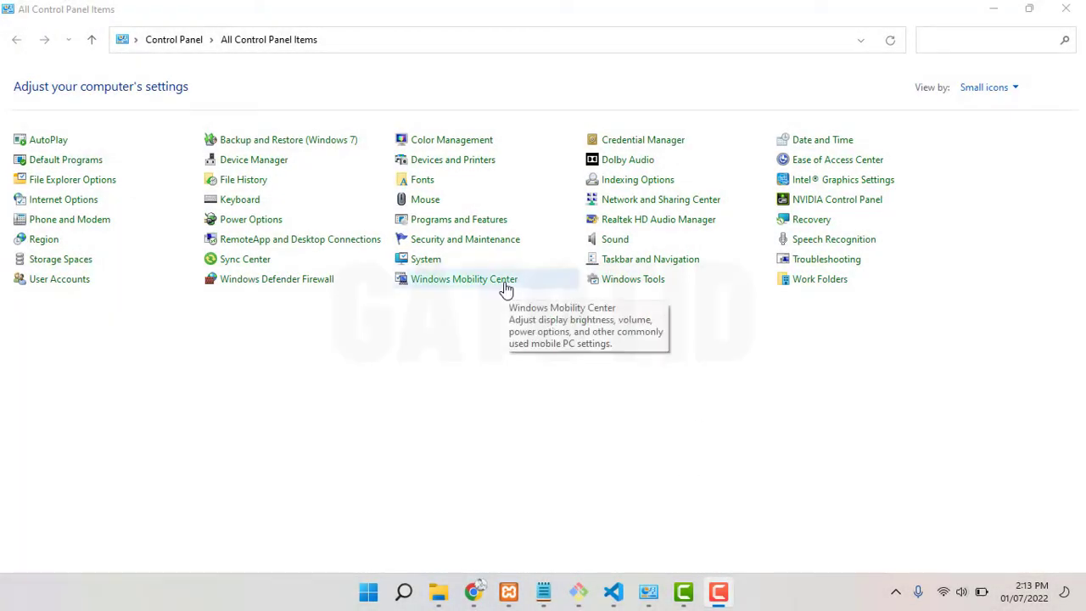
Step: Confirm Ethernet 2's IPv4 uses static address 192.168.1.100 with mask 255.255.255.0
{"action": "left_click", "coordinate": [606, 202]}
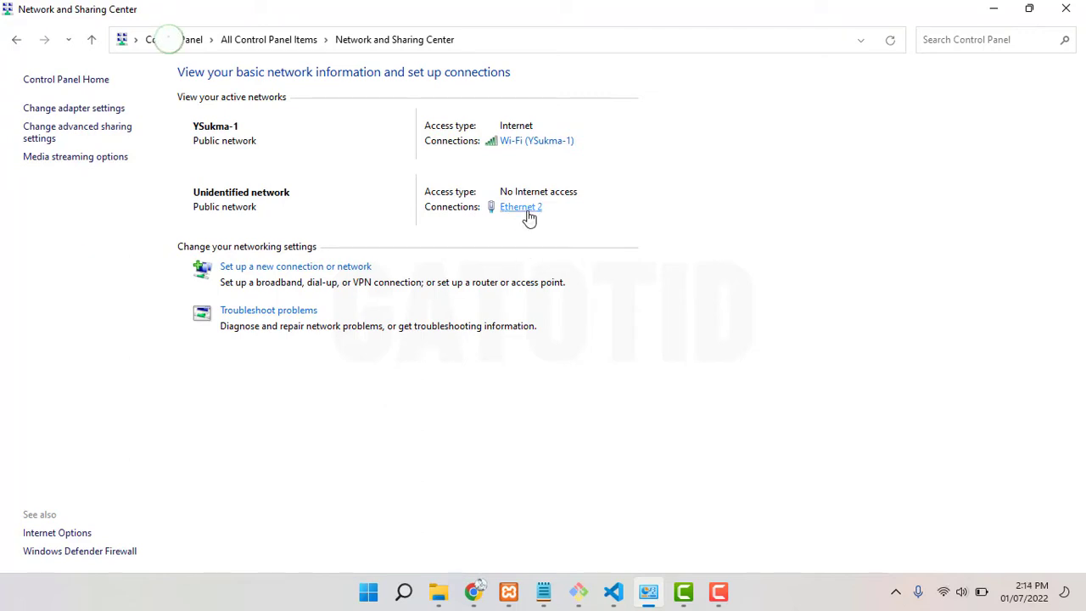
{"action": "left_click", "coordinate": [525, 212]}
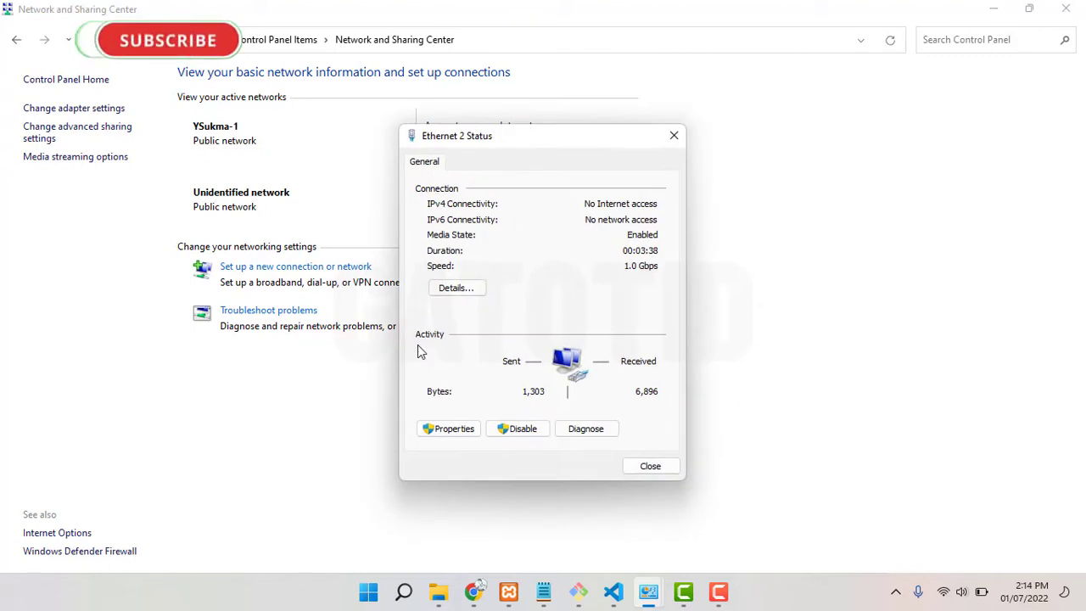
{"action": "left_click", "coordinate": [447, 428]}
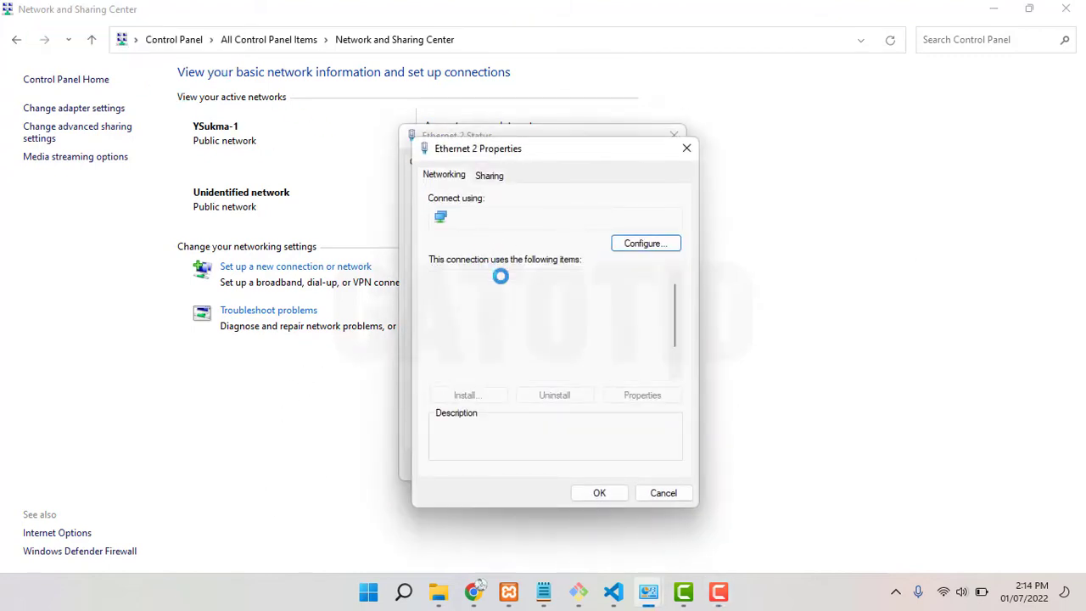
{"action": "left_click", "coordinate": [522, 318]}
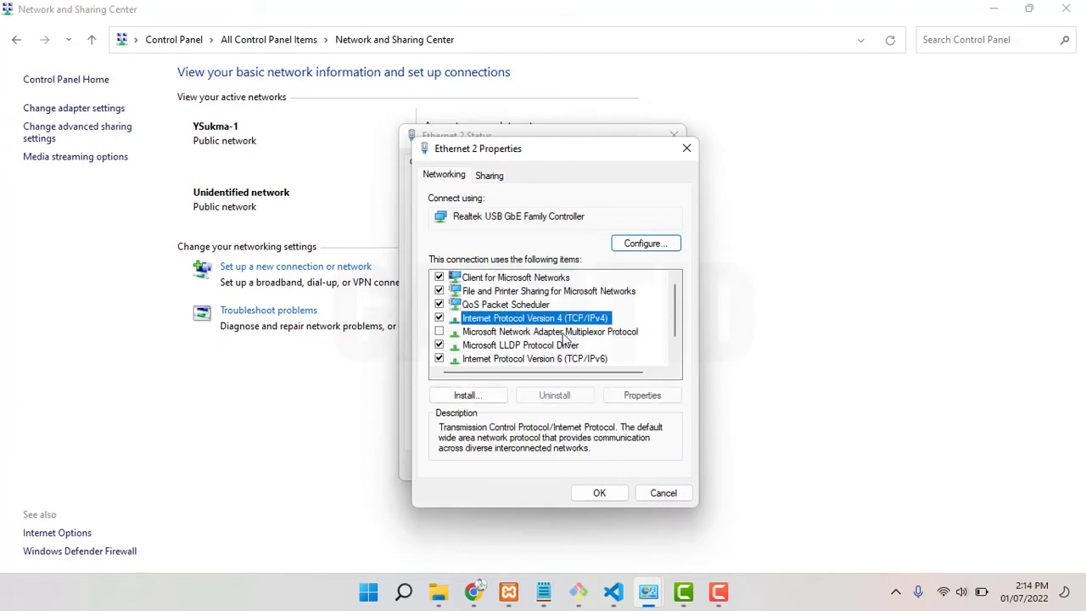
{"action": "left_click", "coordinate": [636, 396]}
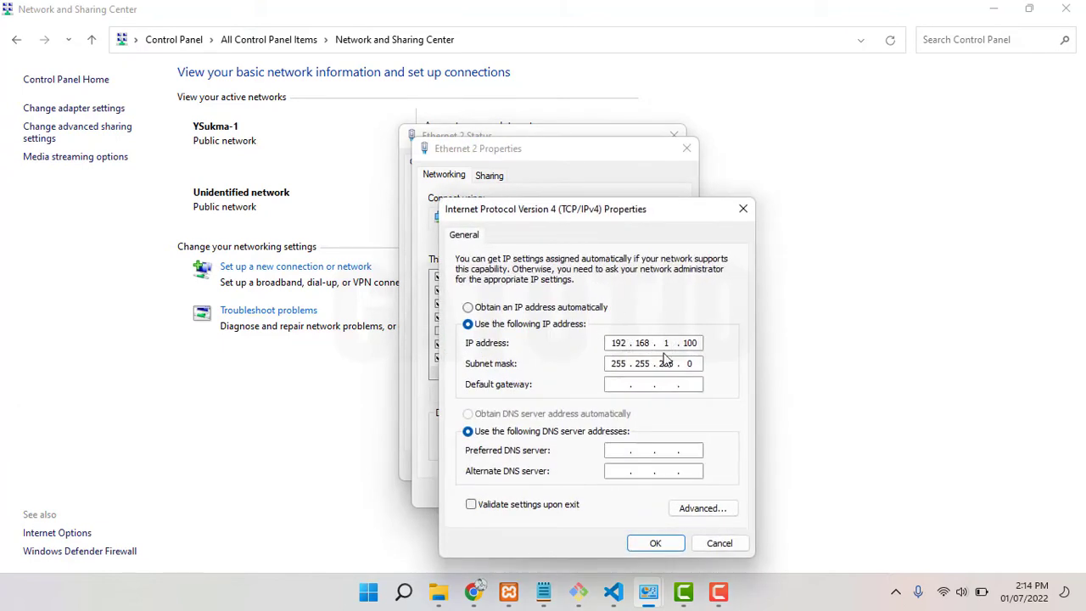
{"action": "left_click", "coordinate": [666, 553]}
Step: Close the Ethernet 2 dialogs and launch Command Prompt via the cmd search
{"action": "left_click", "coordinate": [600, 493]}
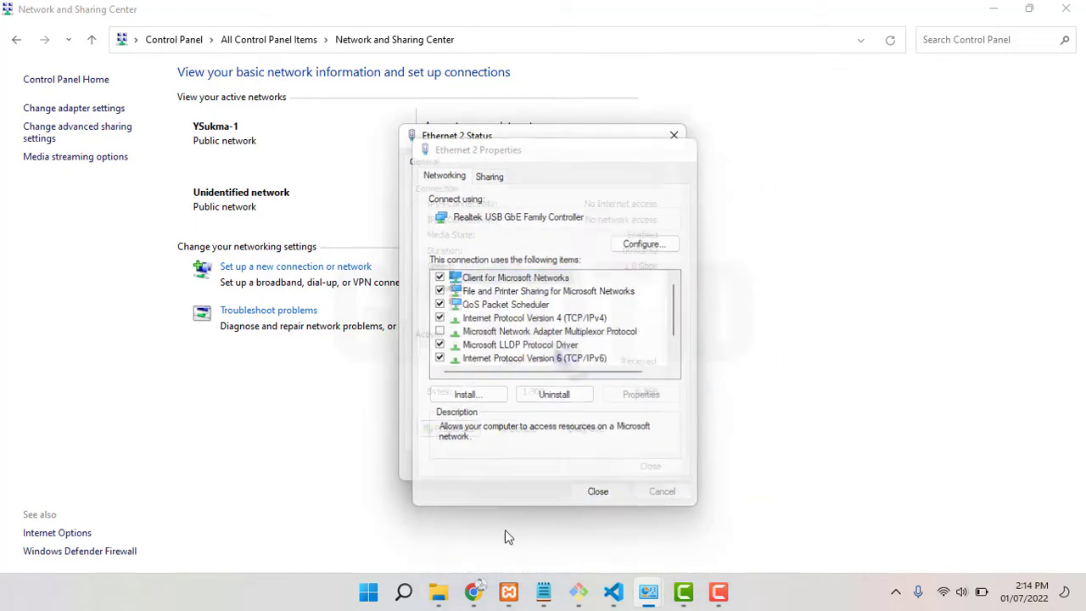
{"action": "left_click", "coordinate": [400, 599]}
{"action": "type", "text": "cmd"}
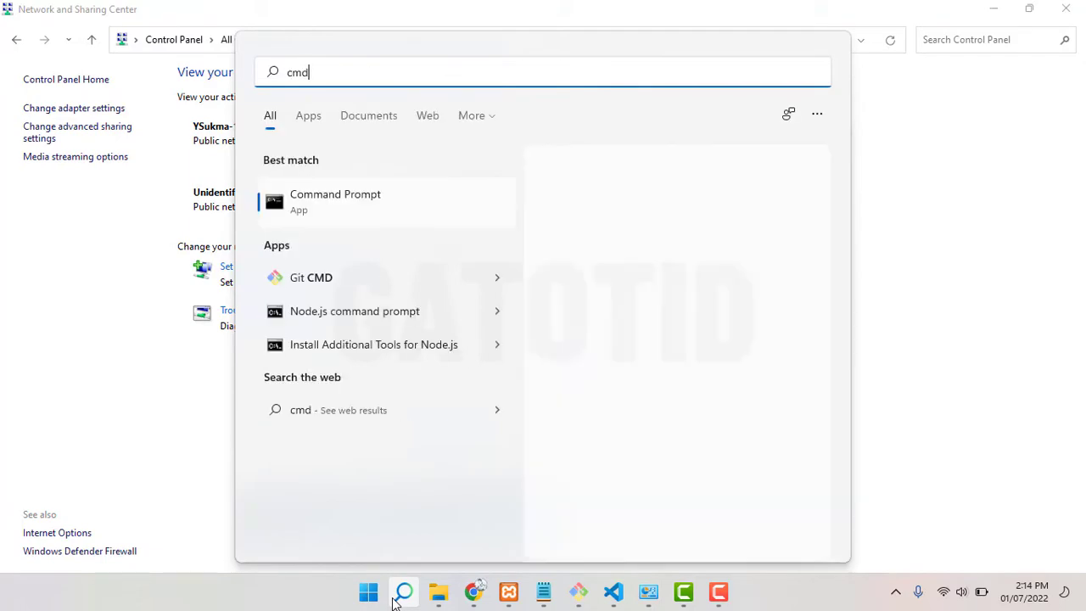
{"action": "key", "text": "Return"}
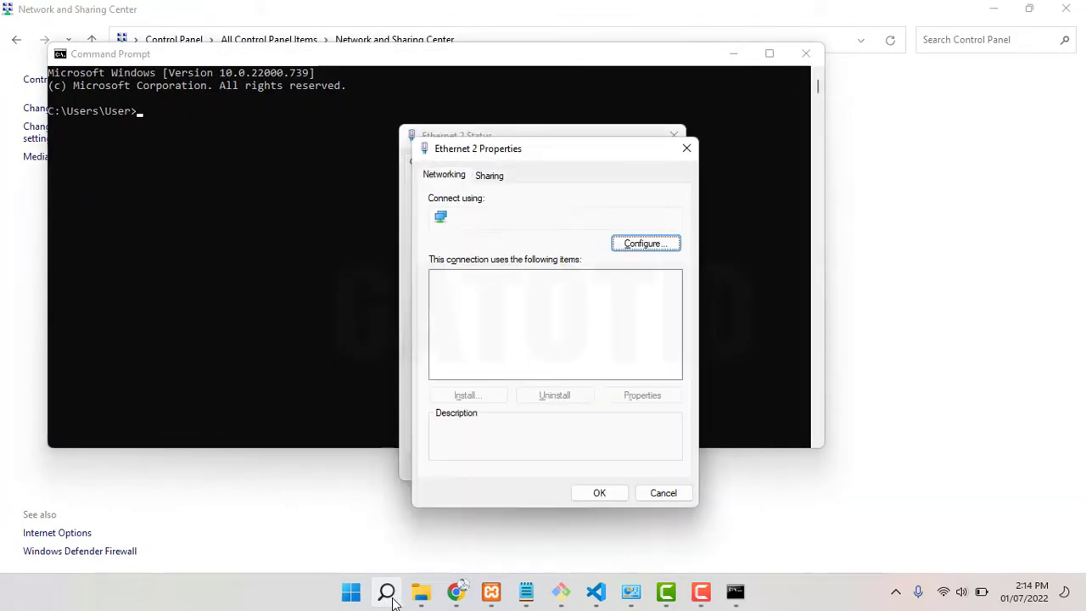
{"action": "left_click", "coordinate": [683, 492]}
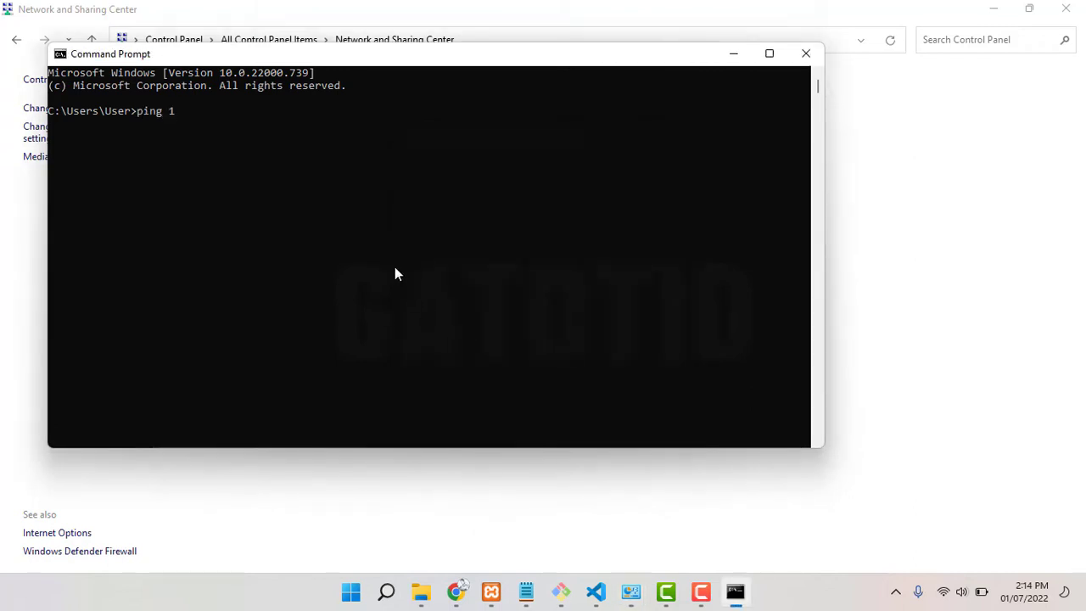
Step: Ping 192.168.1.1, confirm all four replies, and close Command Prompt
{"action": "type", "text": "92.168.1.1"}
{"action": "key", "text": "Return"}
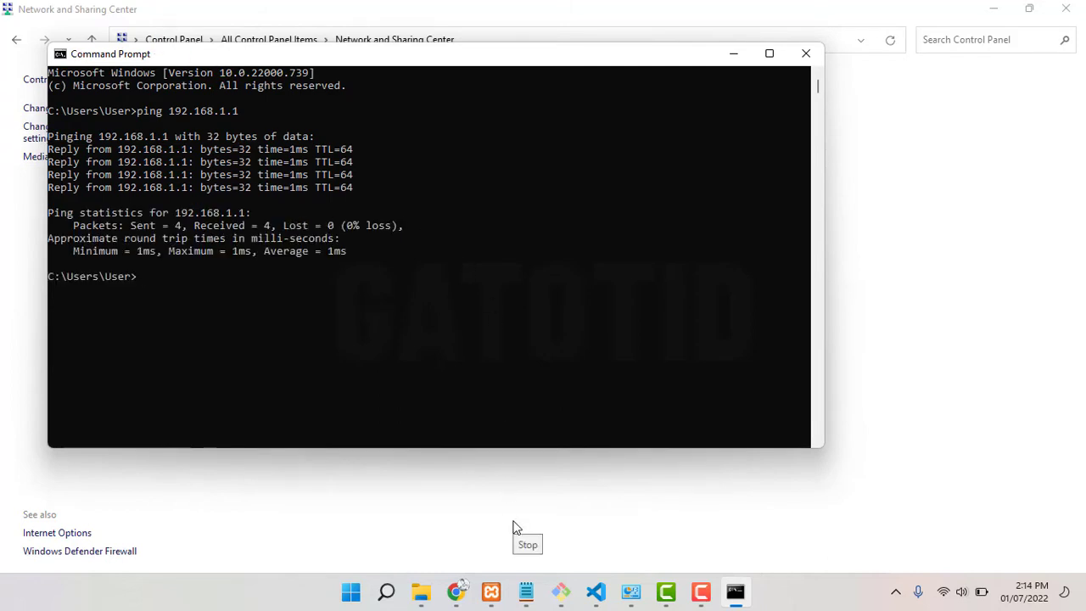
{"action": "left_click", "coordinate": [805, 54]}
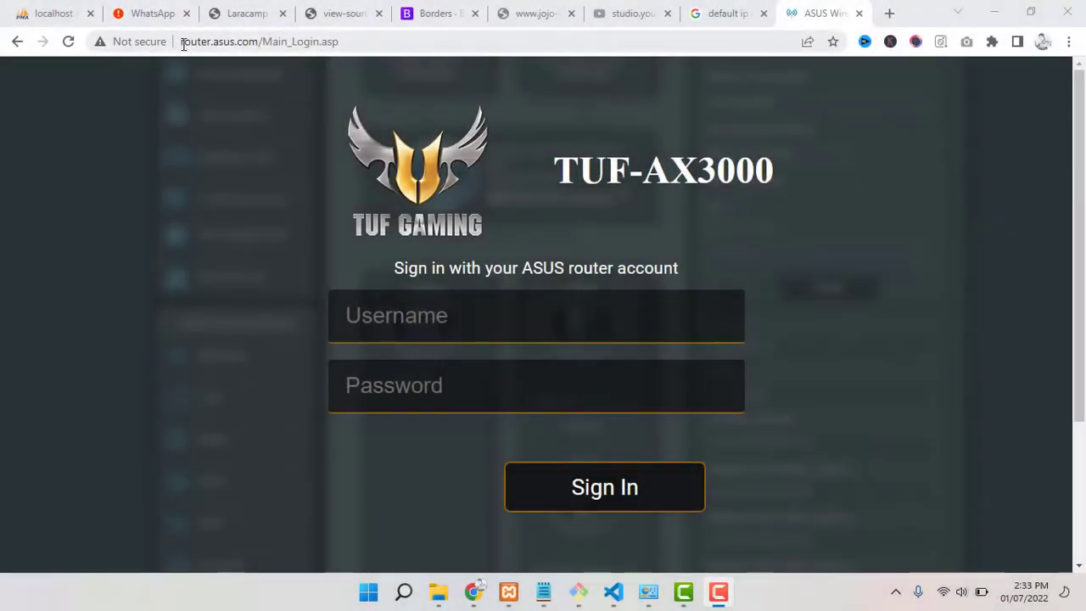
Step: Reload the router.asus.com sign-in page and check the connected Wi-Fi network
{"action": "left_click_drag", "start_coordinate": [181, 43], "coordinate": [343, 41]}
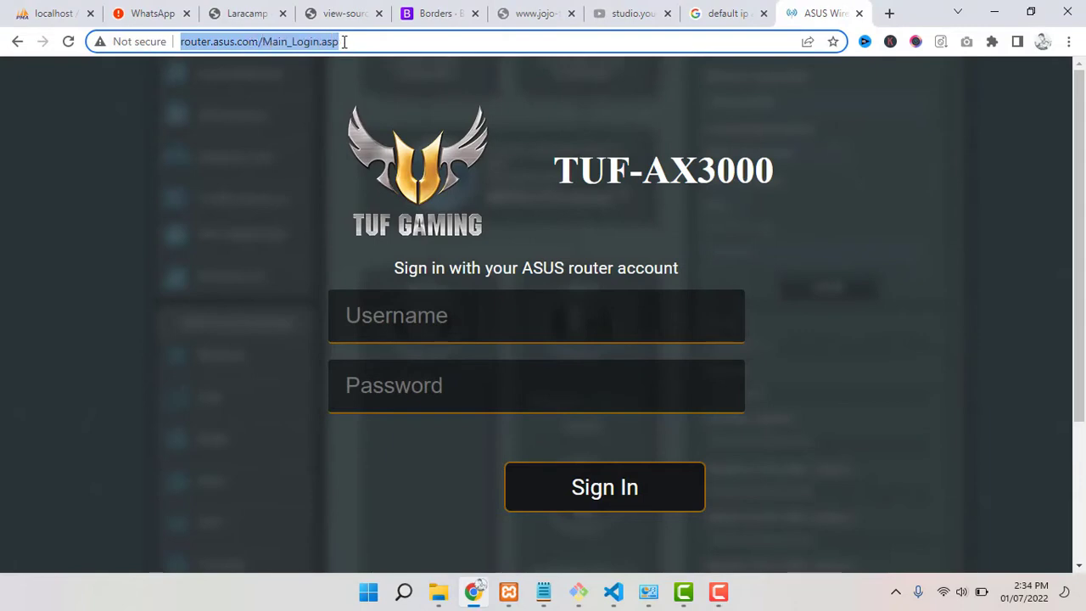
{"action": "left_click", "coordinate": [68, 41]}
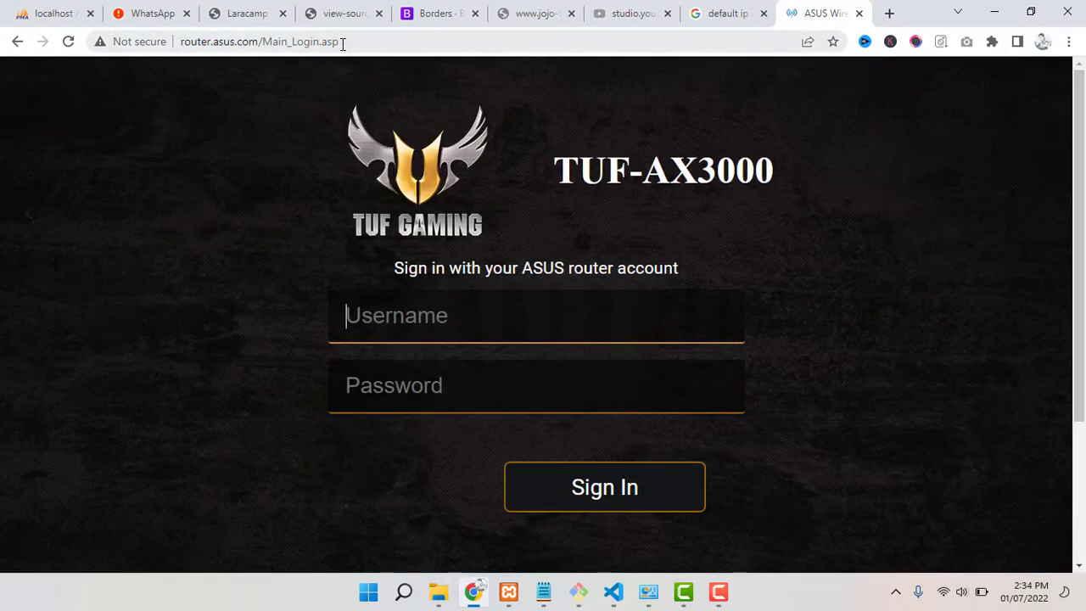
{"action": "left_click_drag", "start_coordinate": [342, 40], "coordinate": [172, 43]}
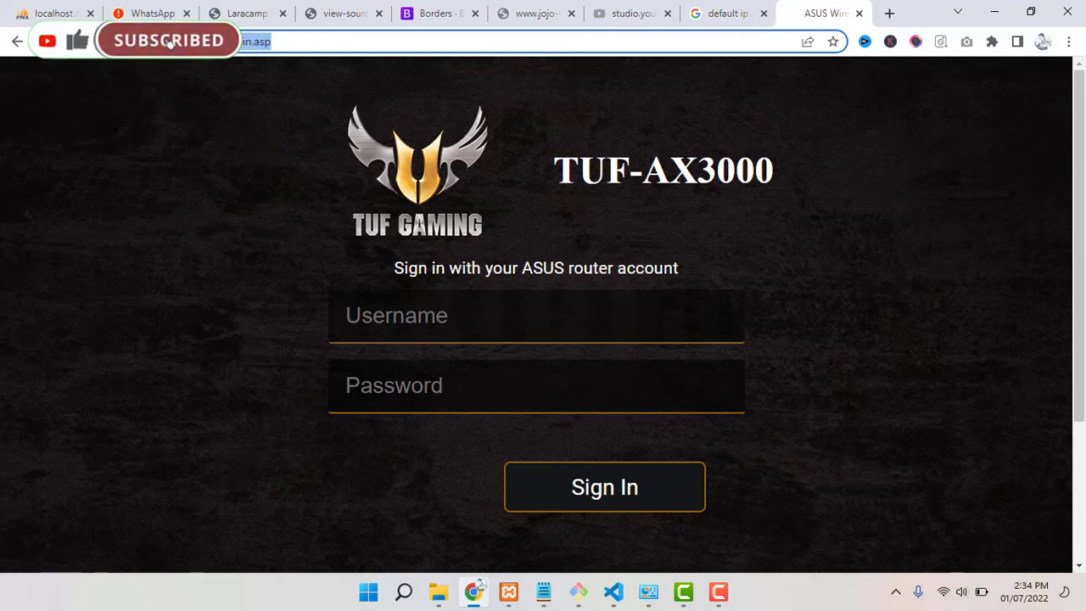
{"action": "left_click", "coordinate": [945, 592]}
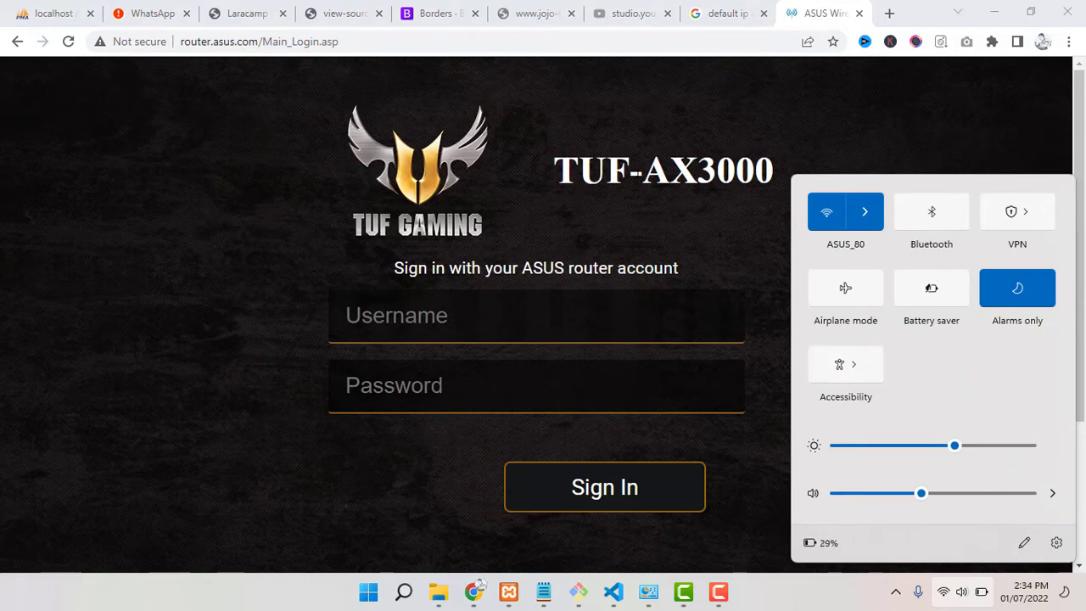
Step: Enter username admin and the default router password on the sign-in page
{"action": "left_click", "coordinate": [534, 315]}
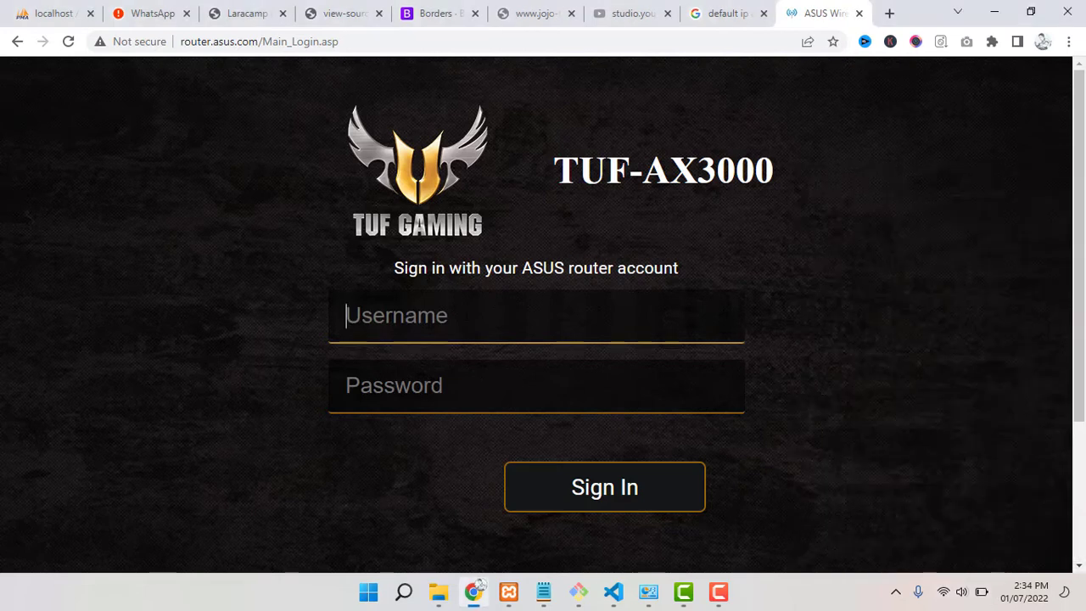
{"action": "key", "text": "Tab"}
Step: Sign in and change the router login to administrator with a new, retyped password
{"action": "left_click", "coordinate": [623, 502]}
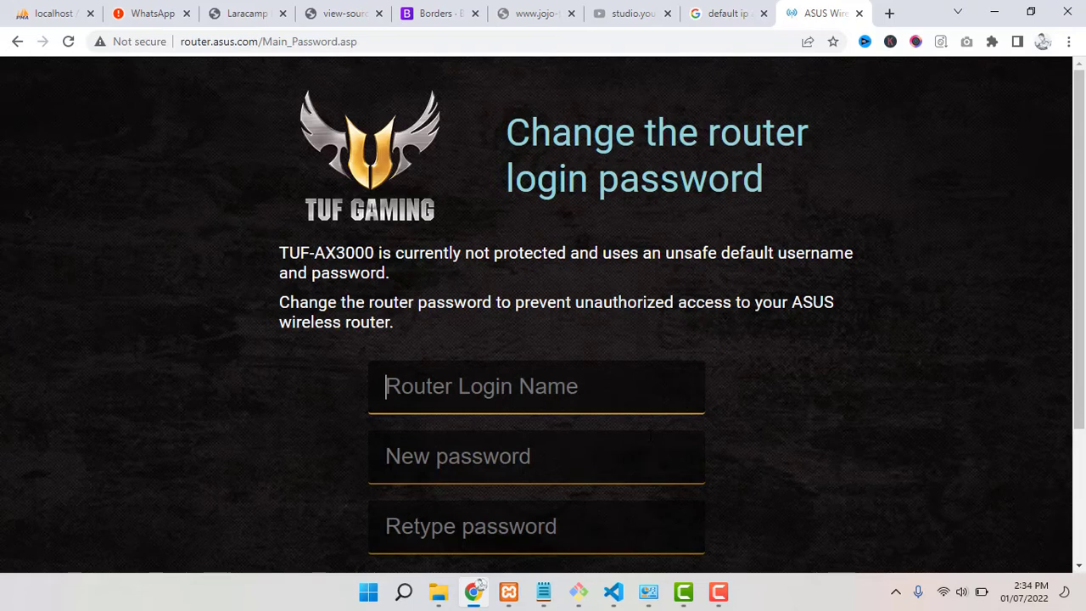
{"action": "type", "text": "administrator"}
{"action": "key", "text": "Tab"}
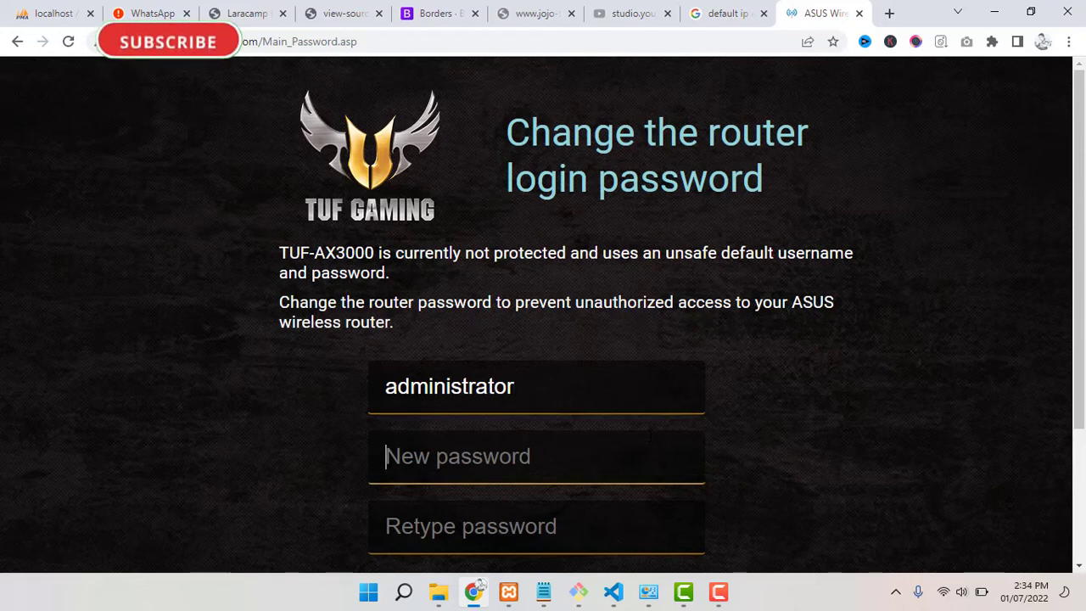
{"action": "type", "text": "••"}
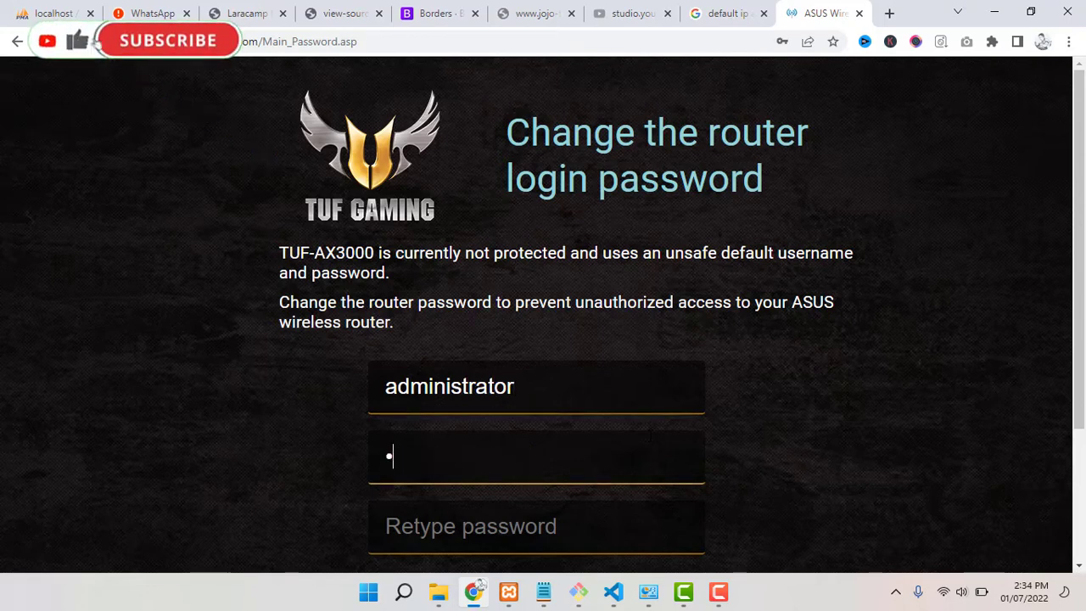
{"action": "type", "text": "••••••"}
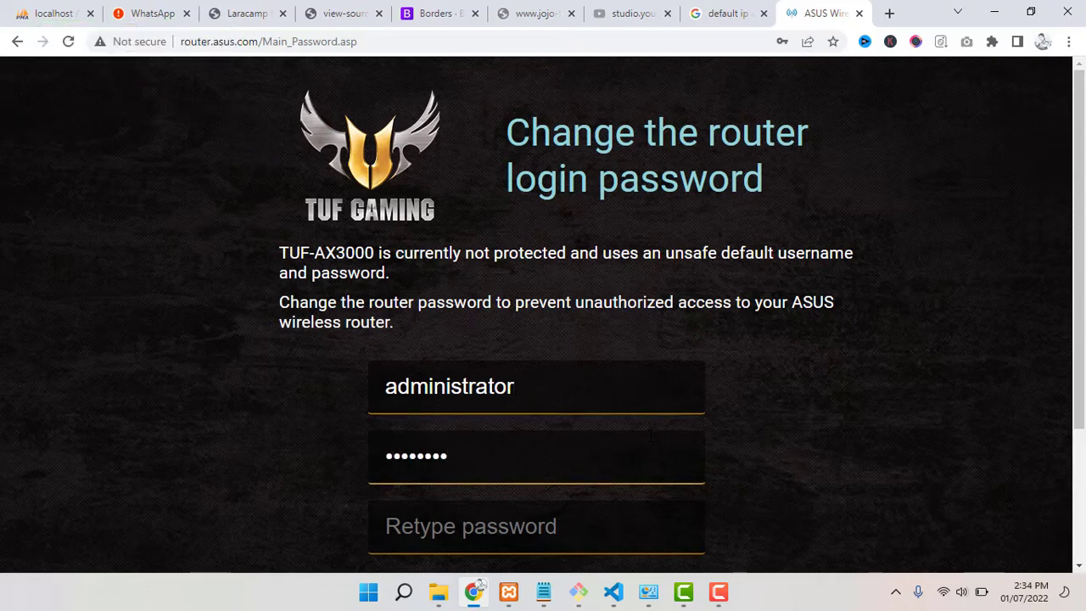
{"action": "scroll", "coordinate": [625, 451], "scroll_direction": "down", "scroll_amount": 2}
{"action": "key", "text": "Tab"}
{"action": "type", "text": "••"}
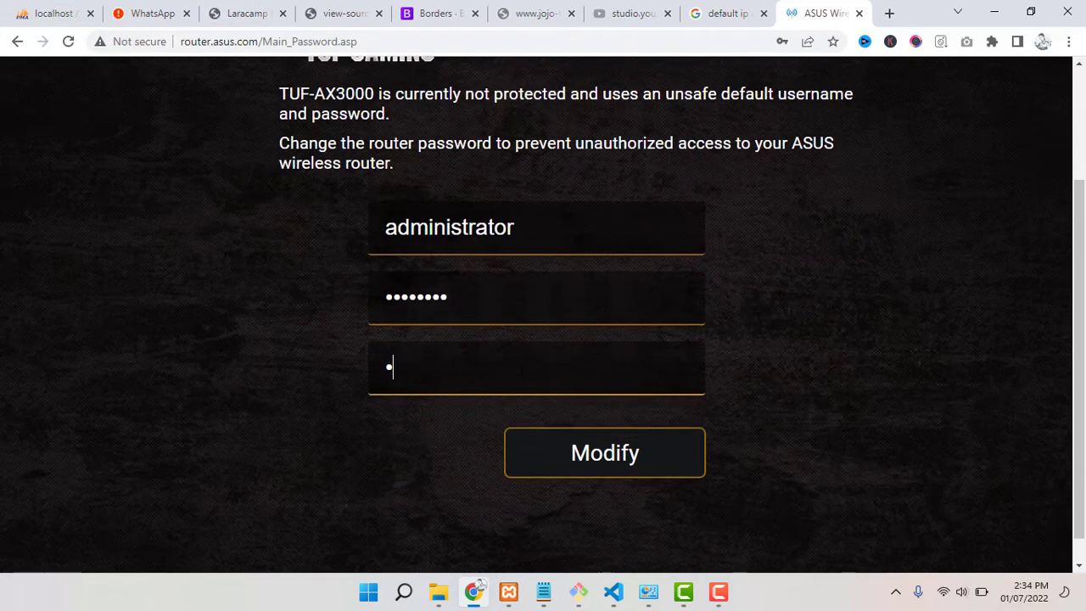
{"action": "key", "text": "BackSpace"}
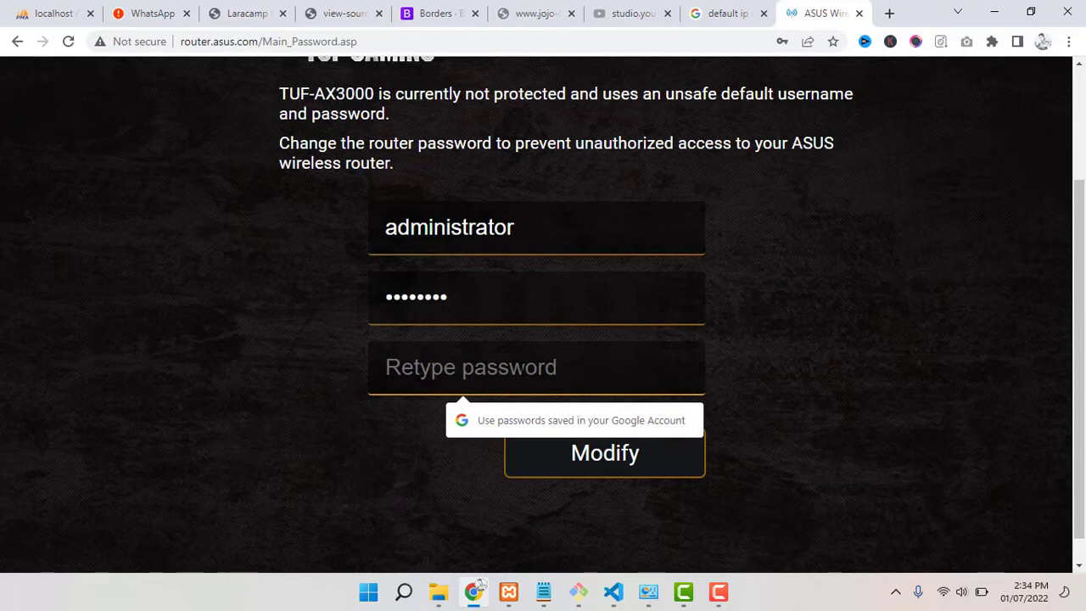
{"action": "type", "text": "•••"}
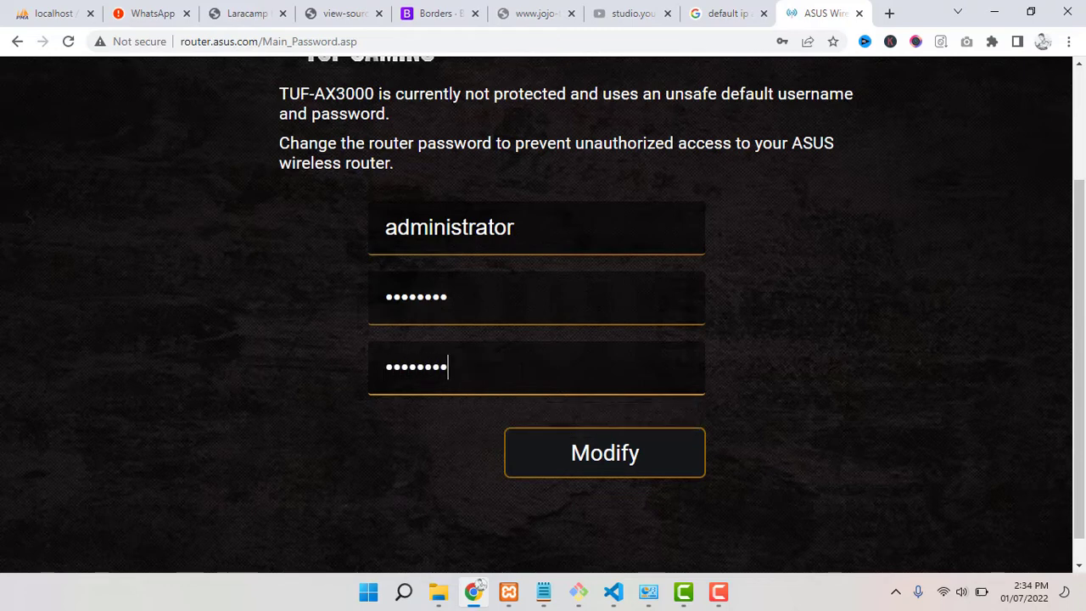
{"action": "left_click", "coordinate": [588, 459]}
{"action": "left_click", "coordinate": [620, 151]}
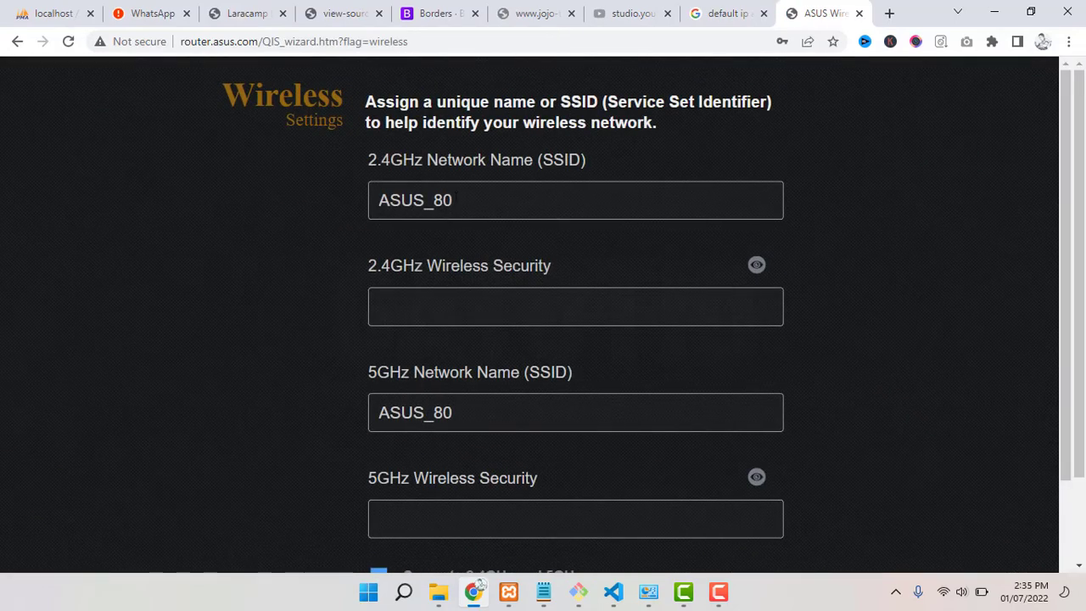
Step: Review the wizard's 2.4GHz and 5GHz network names, both ASUS_80, and scroll to Apply
{"action": "left_click_drag", "start_coordinate": [493, 193], "coordinate": [350, 198]}
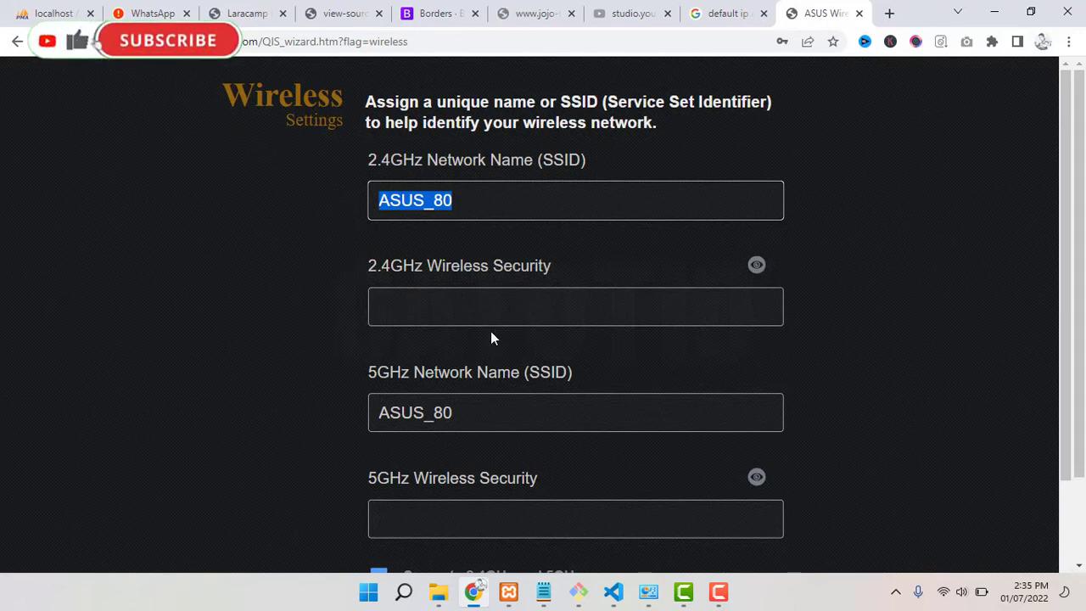
{"action": "scroll", "coordinate": [490, 333], "scroll_direction": "down", "scroll_amount": 2}
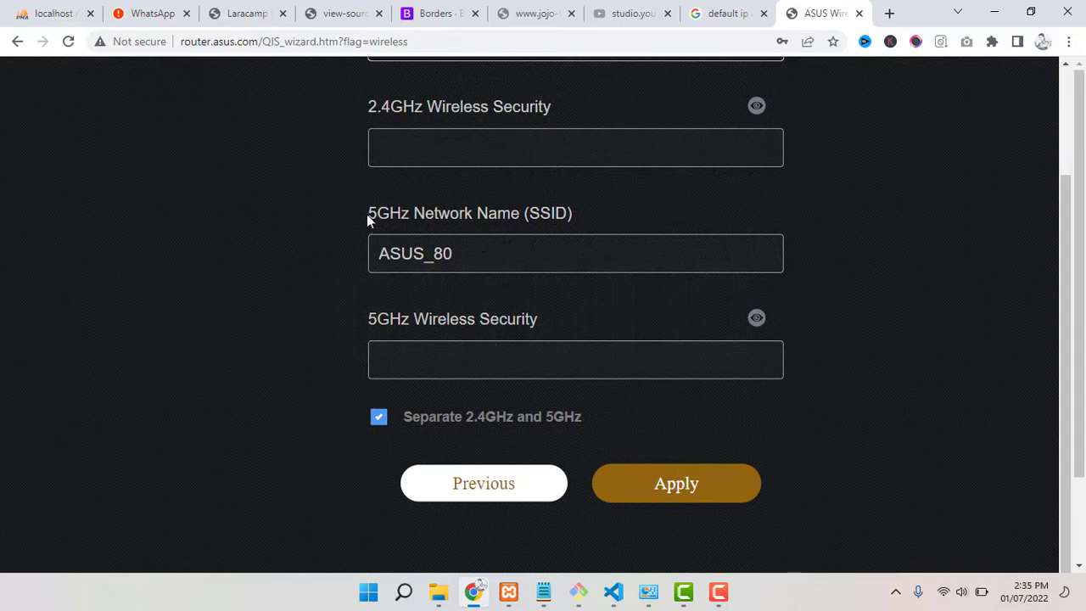
{"action": "key", "text": "Return"}
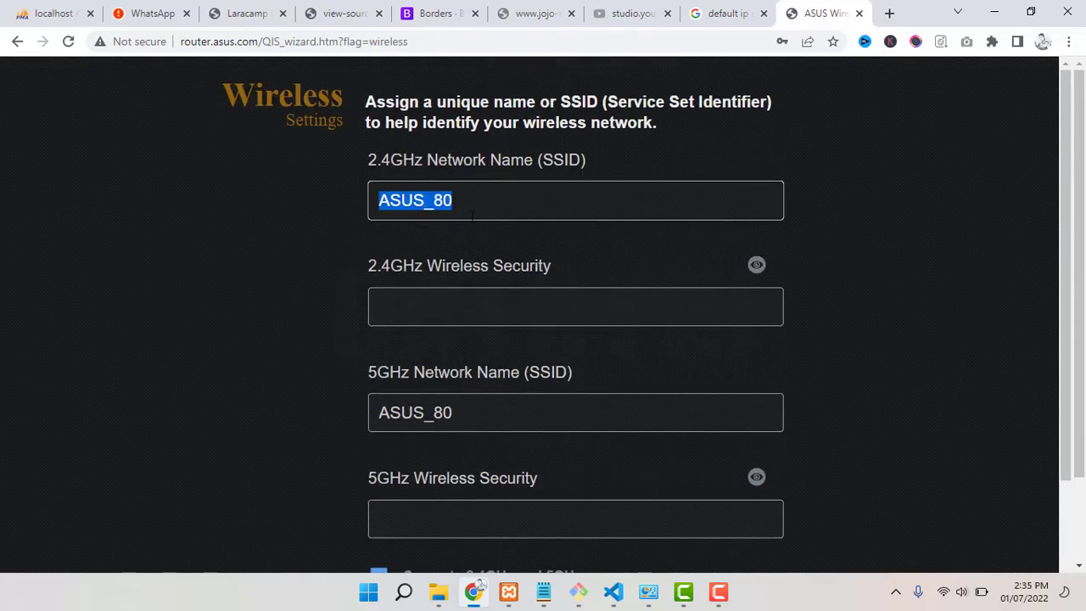
{"action": "left_click", "coordinate": [475, 411]}
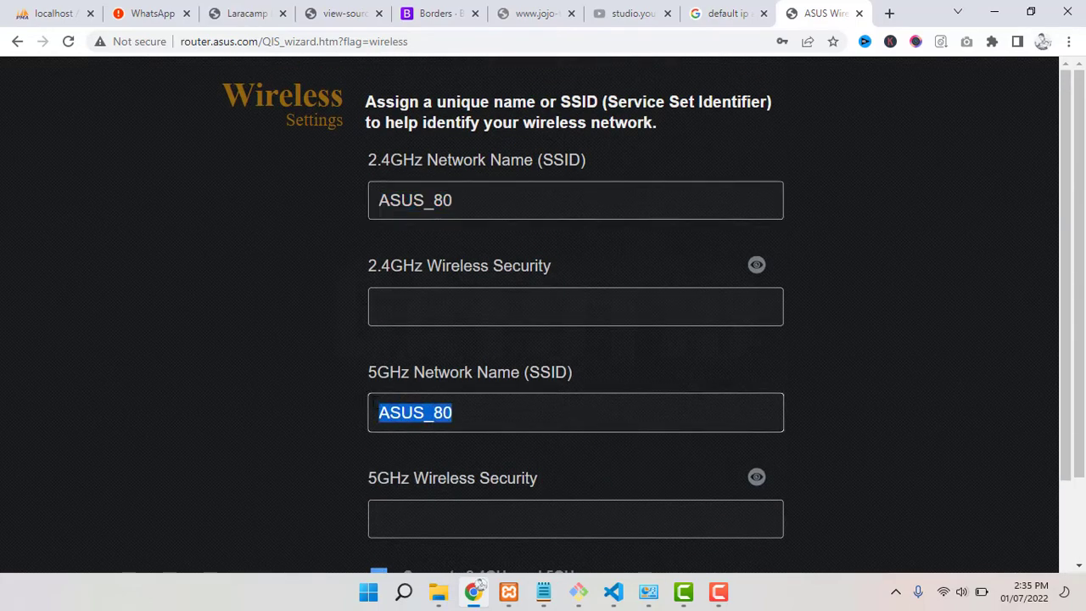
{"action": "left_click", "coordinate": [459, 209]}
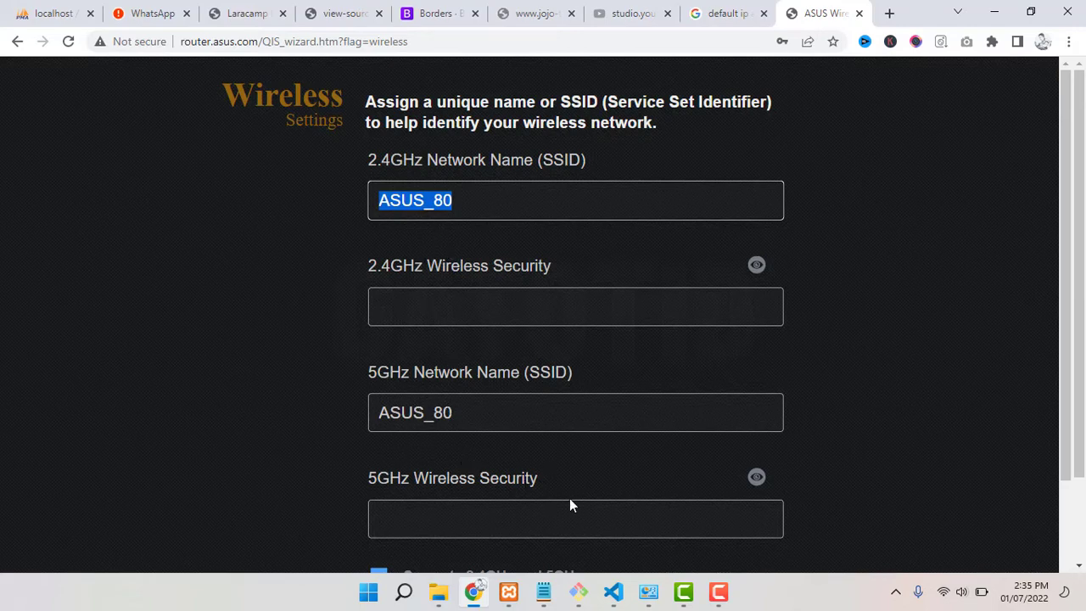
{"action": "scroll", "coordinate": [586, 502], "scroll_direction": "down", "scroll_amount": 2}
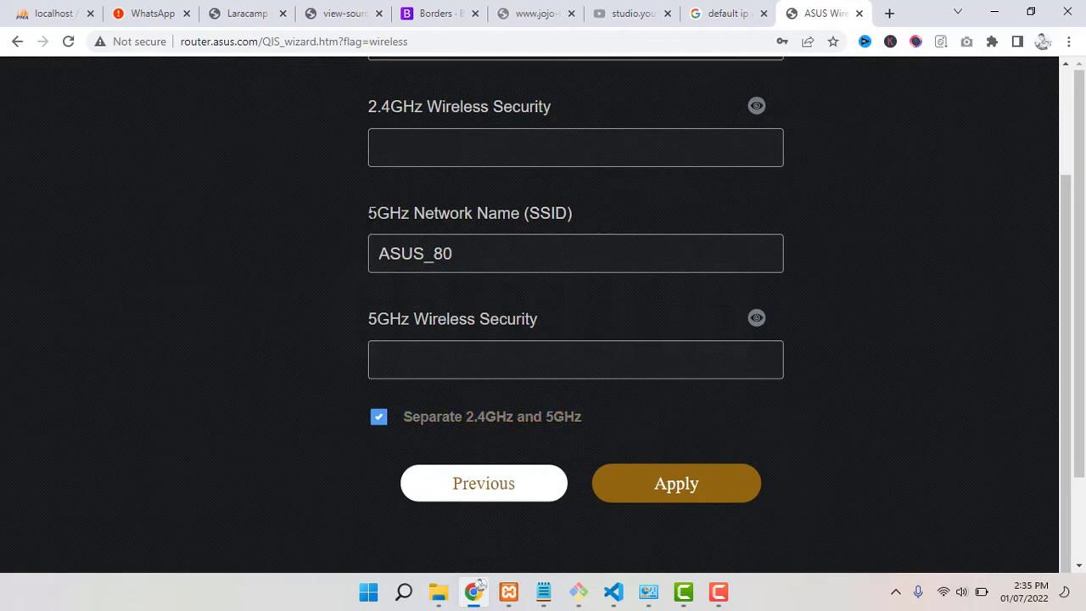
{"action": "left_click_drag", "start_coordinate": [367, 219], "coordinate": [389, 214]}
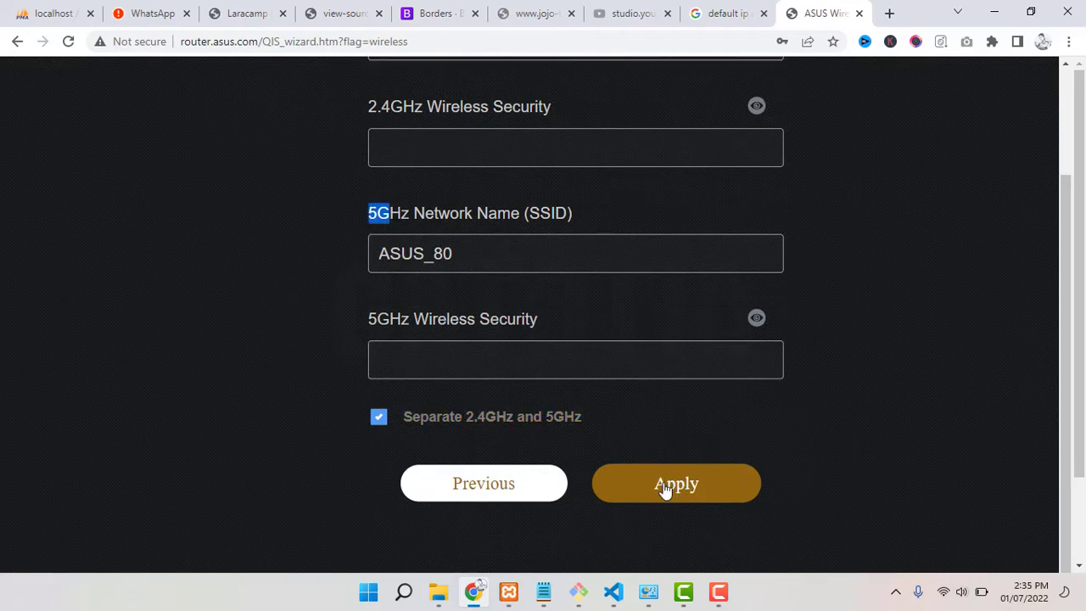
Step: Fill in the 2.4GHz wireless security key field
{"action": "left_click", "coordinate": [664, 490]}
{"action": "scroll", "coordinate": [431, 208], "scroll_direction": "up", "scroll_amount": 1}
{"action": "scroll", "coordinate": [485, 313], "scroll_direction": "up", "scroll_amount": 1}
{"action": "scroll", "coordinate": [485, 313], "scroll_direction": "up", "scroll_amount": 2}
{"action": "left_click", "coordinate": [485, 313]}
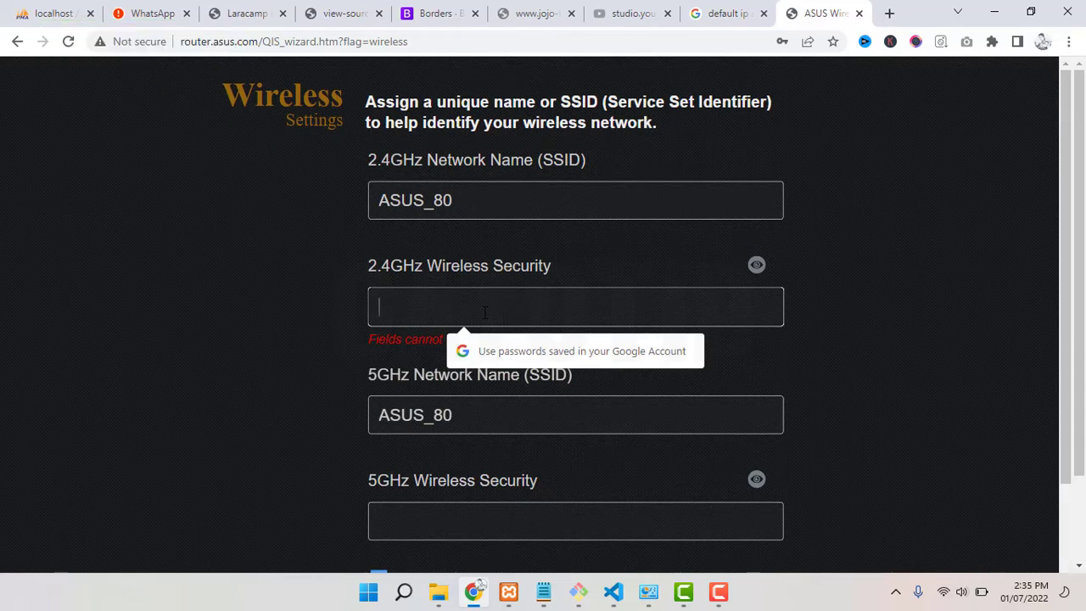
{"action": "type", "text": "a"}
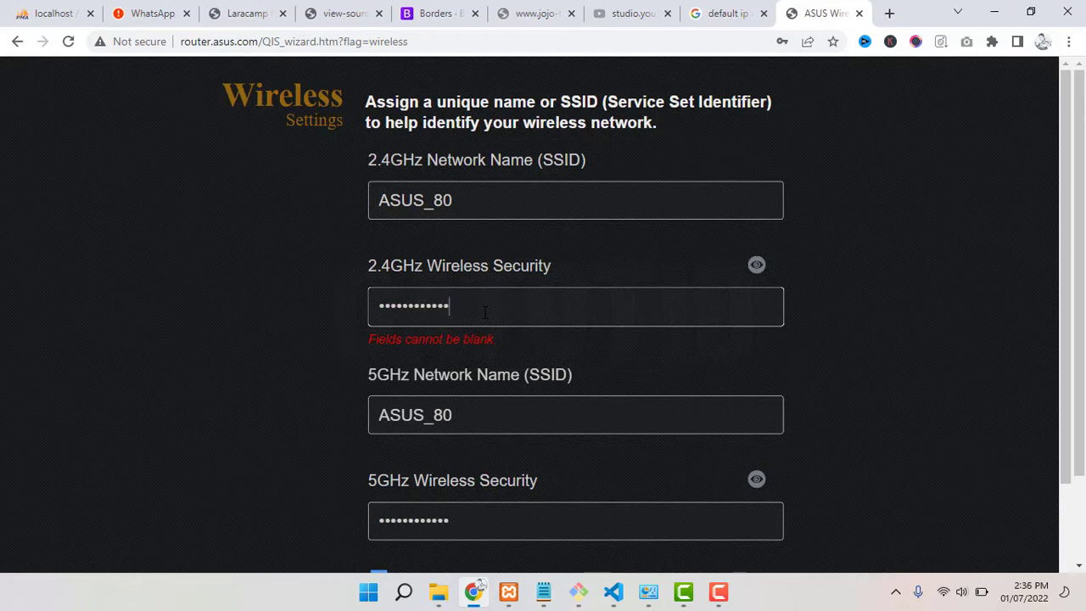
{"action": "key", "text": "Tab"}
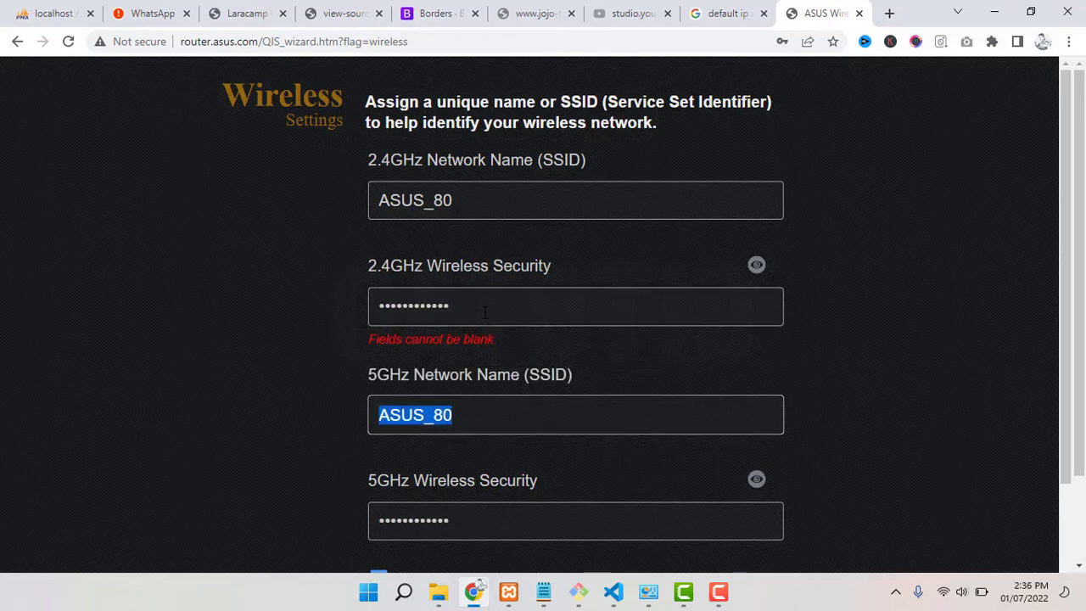
{"action": "left_click", "coordinate": [485, 313]}
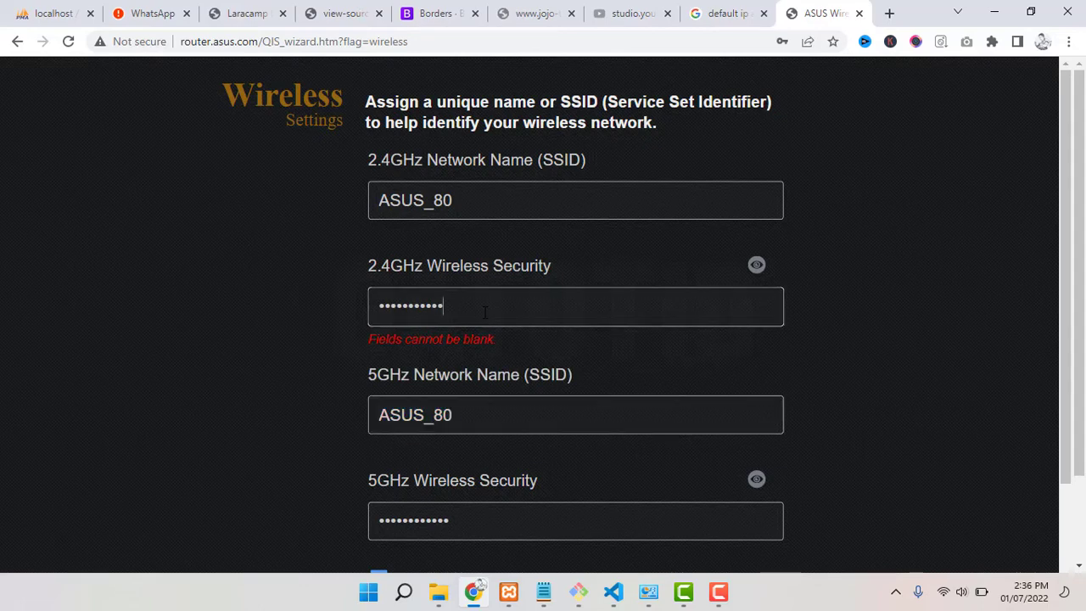
{"action": "scroll", "coordinate": [486, 312], "scroll_direction": "down", "scroll_amount": 2}
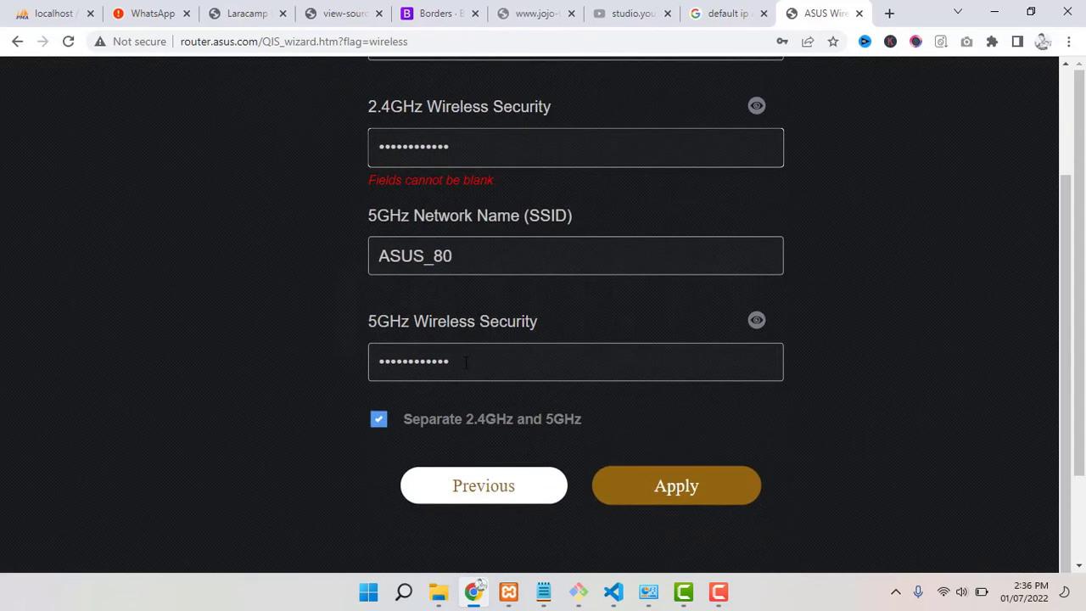
{"action": "left_click", "coordinate": [755, 320]}
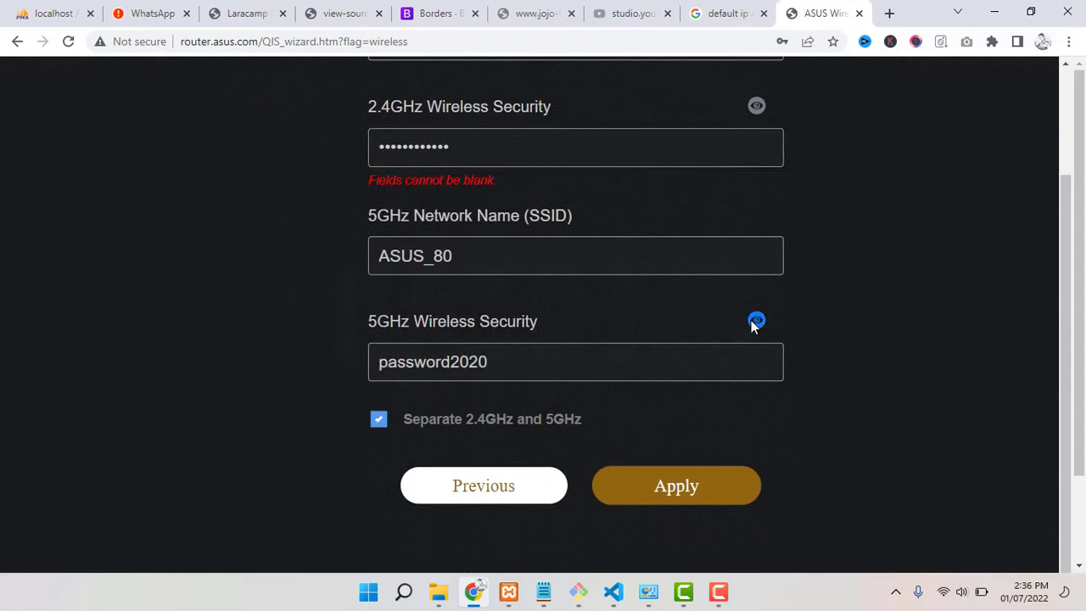
{"action": "left_click", "coordinate": [531, 365]}
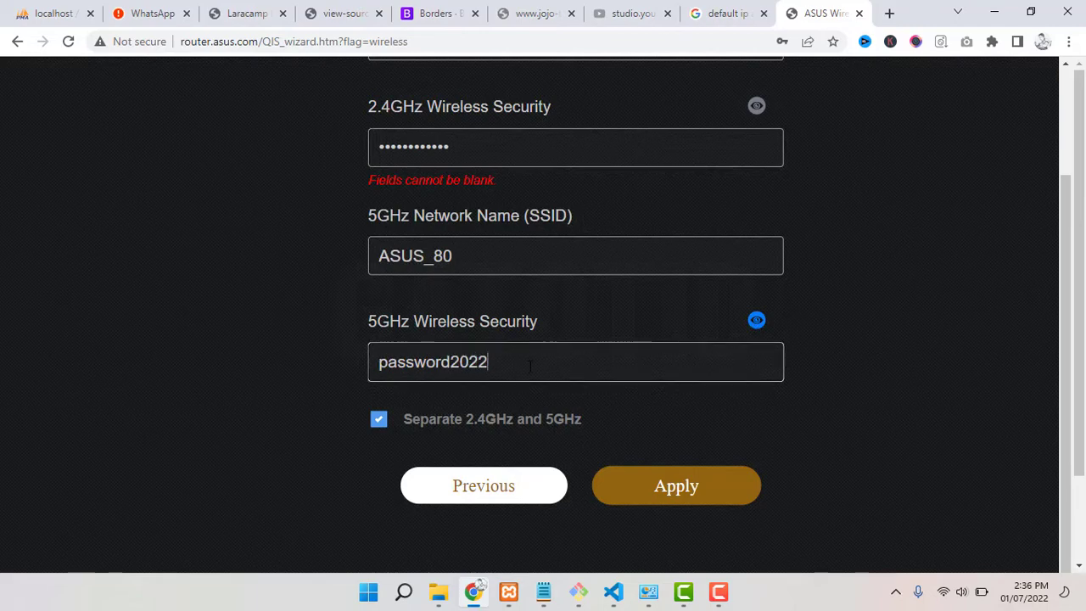
{"action": "left_click", "coordinate": [756, 107]}
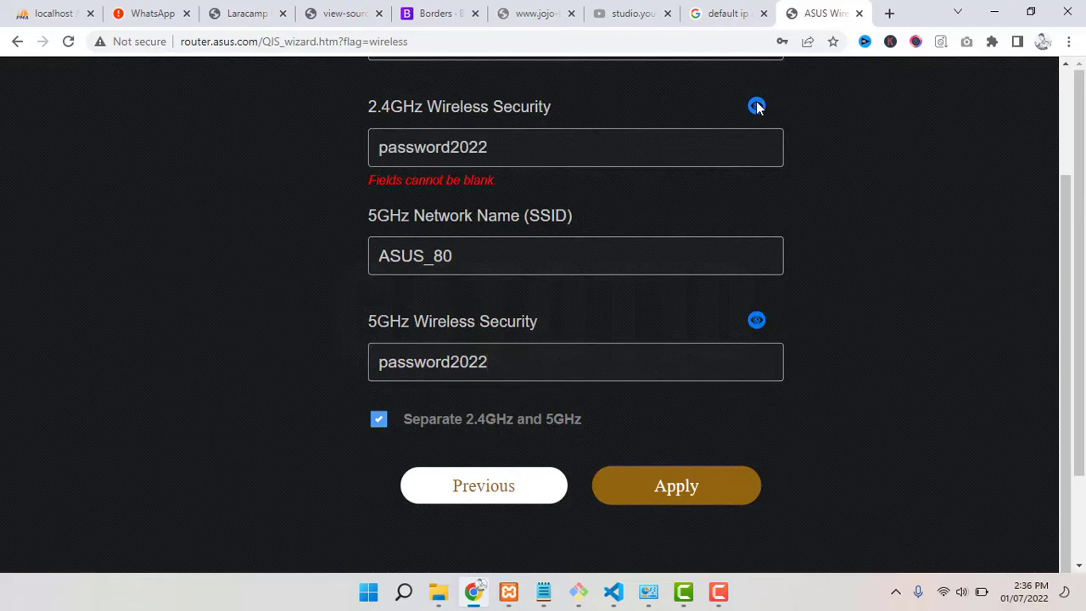
{"action": "left_click_drag", "start_coordinate": [763, 147], "coordinate": [296, 146]}
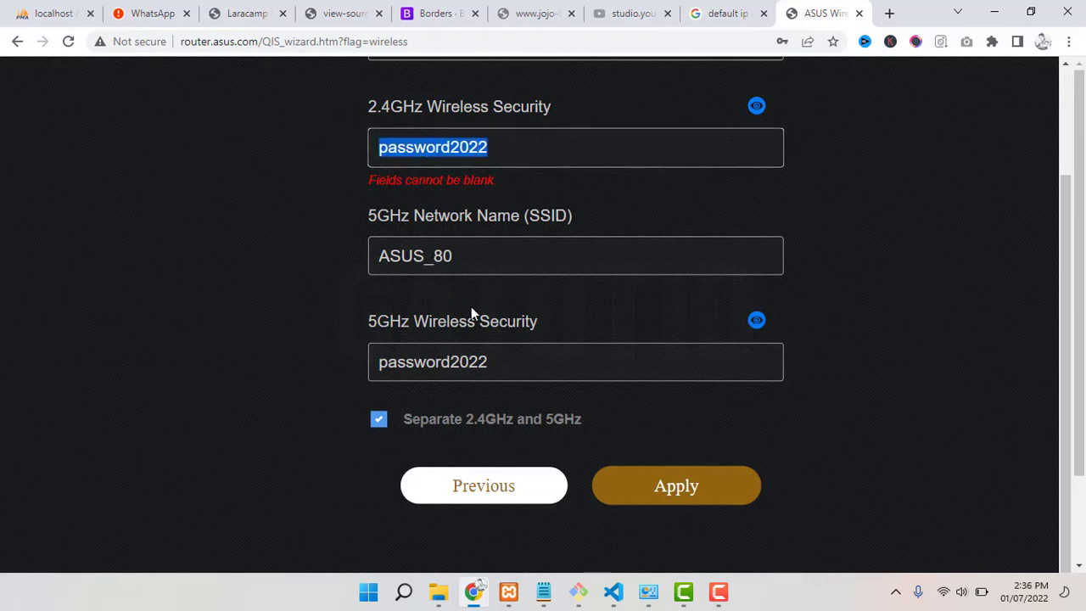
{"action": "left_click_drag", "start_coordinate": [521, 374], "coordinate": [259, 334]}
{"action": "left_click", "coordinate": [260, 334]}
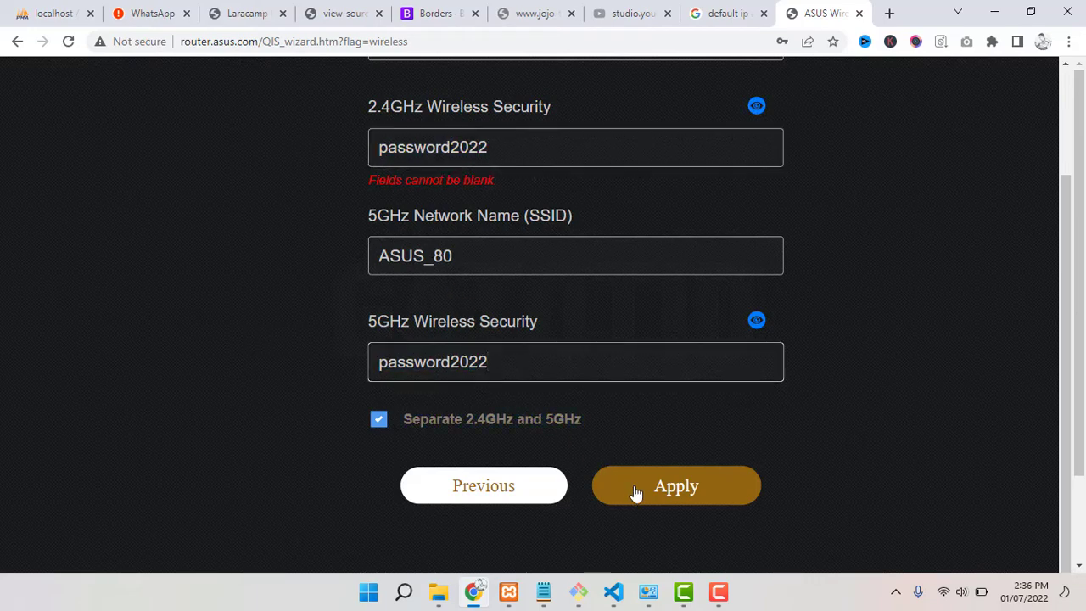
{"action": "left_click", "coordinate": [699, 490]}
{"action": "scroll", "coordinate": [591, 216], "scroll_direction": "down", "scroll_amount": 3}
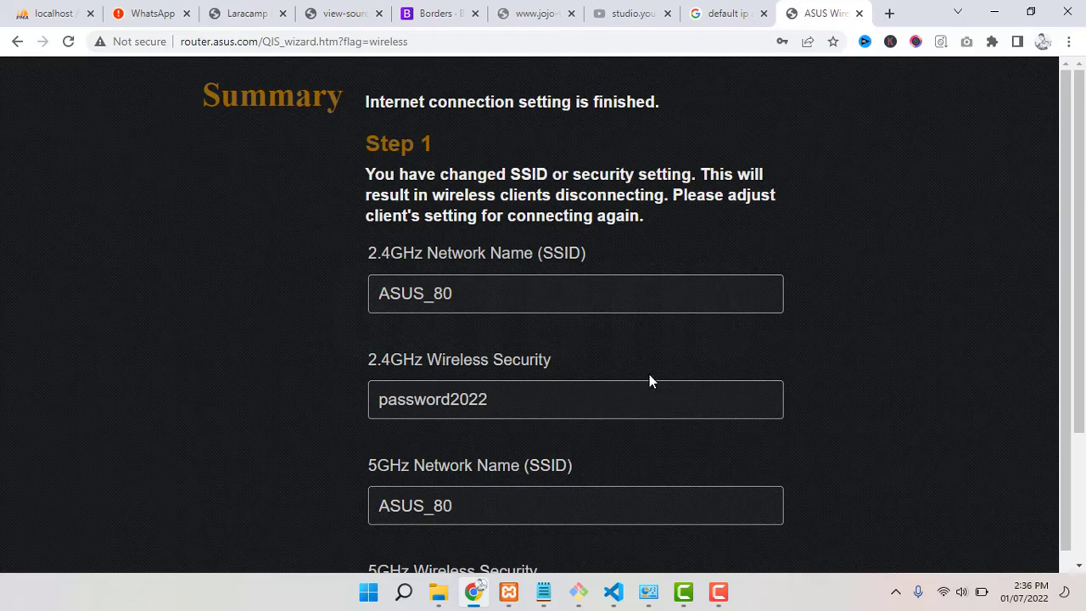
{"action": "scroll", "coordinate": [649, 381], "scroll_direction": "down", "scroll_amount": 2}
{"action": "scroll", "coordinate": [640, 359], "scroll_direction": "down", "scroll_amount": 2}
{"action": "scroll", "coordinate": [640, 359], "scroll_direction": "down", "scroll_amount": 1}
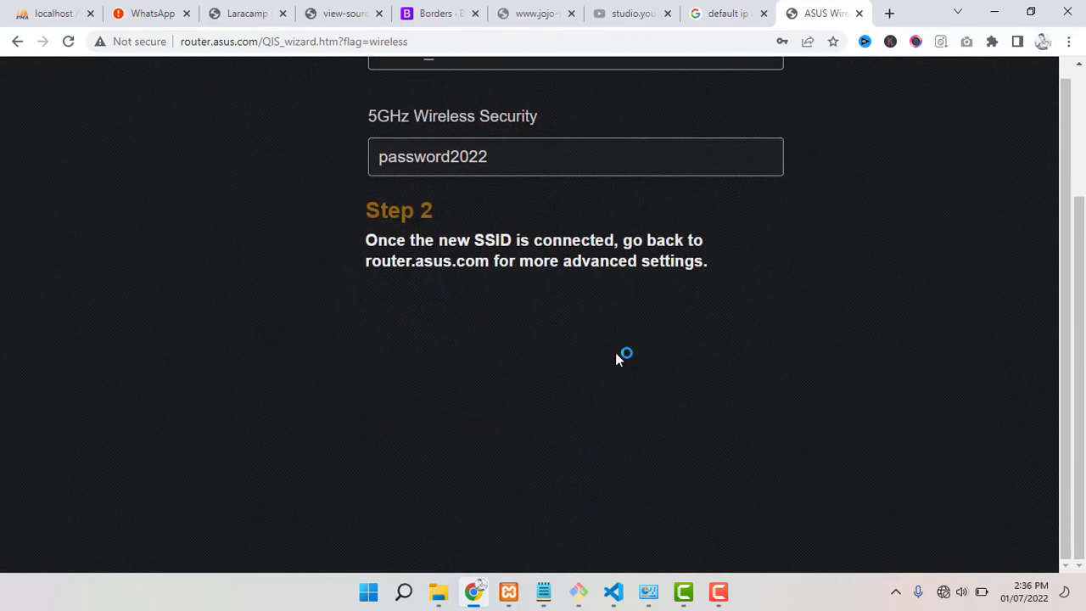
{"action": "scroll", "coordinate": [614, 352], "scroll_direction": "up", "scroll_amount": 3}
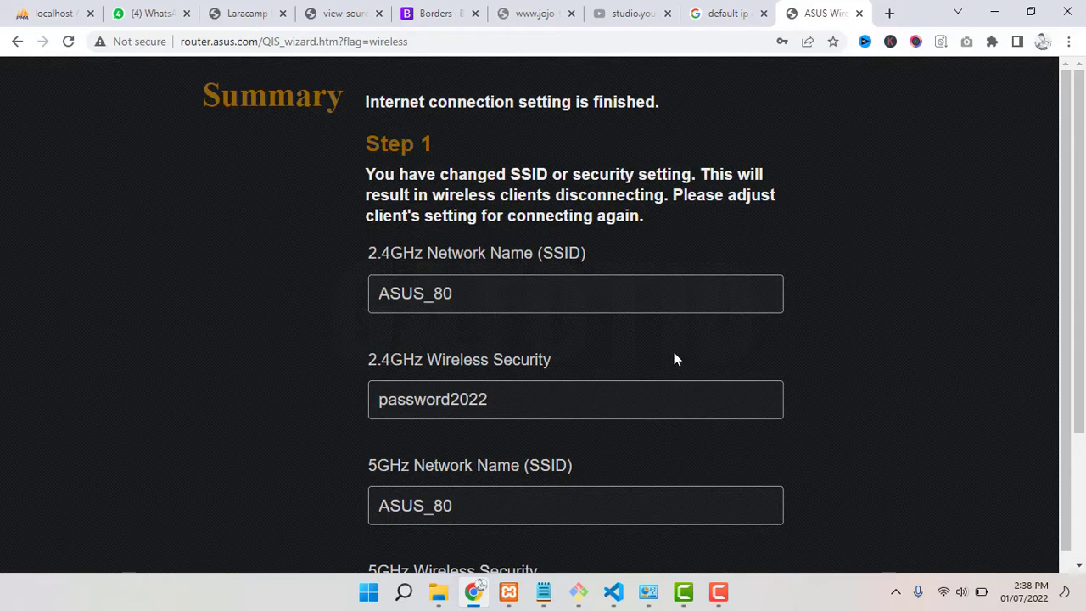
{"action": "double_click", "coordinate": [406, 297]}
{"action": "scroll", "coordinate": [772, 424], "scroll_direction": "down", "scroll_amount": 3}
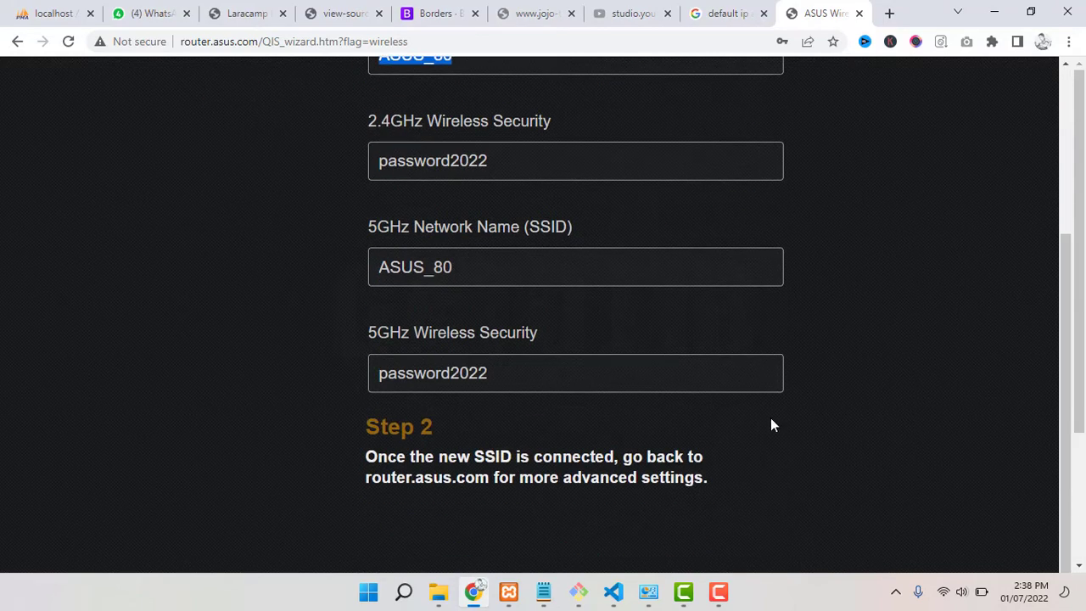
{"action": "left_click", "coordinate": [943, 592]}
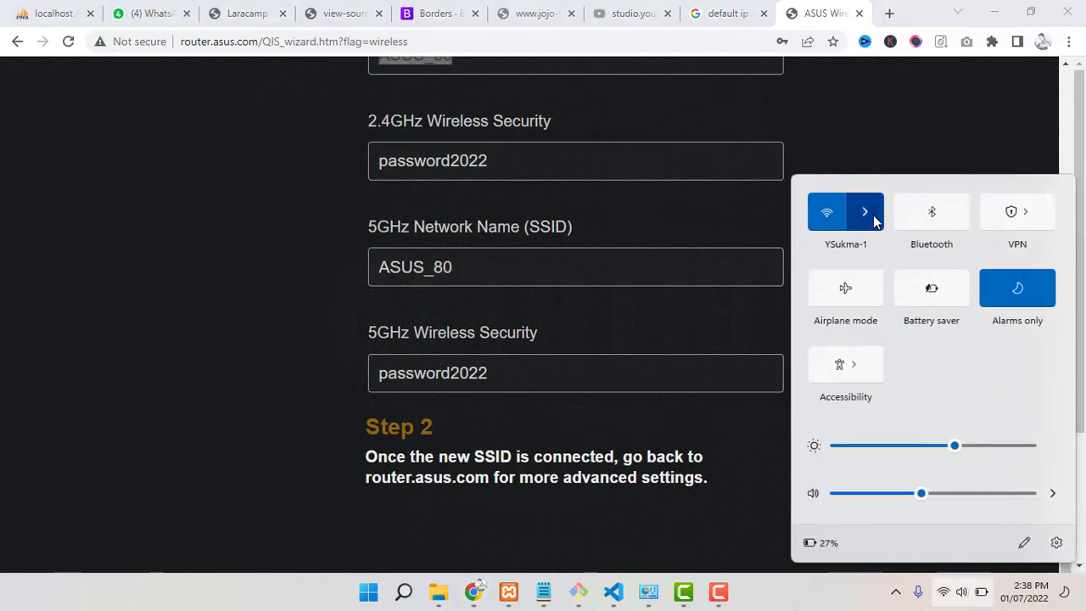
{"action": "left_click", "coordinate": [872, 220]}
{"action": "left_click", "coordinate": [873, 323]}
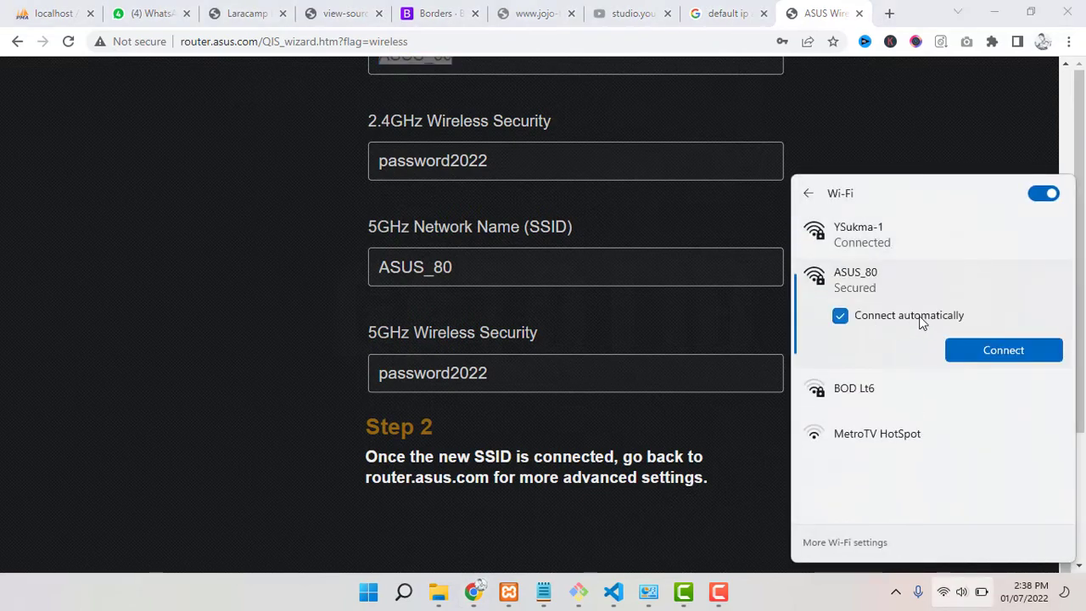
{"action": "left_click", "coordinate": [983, 340]}
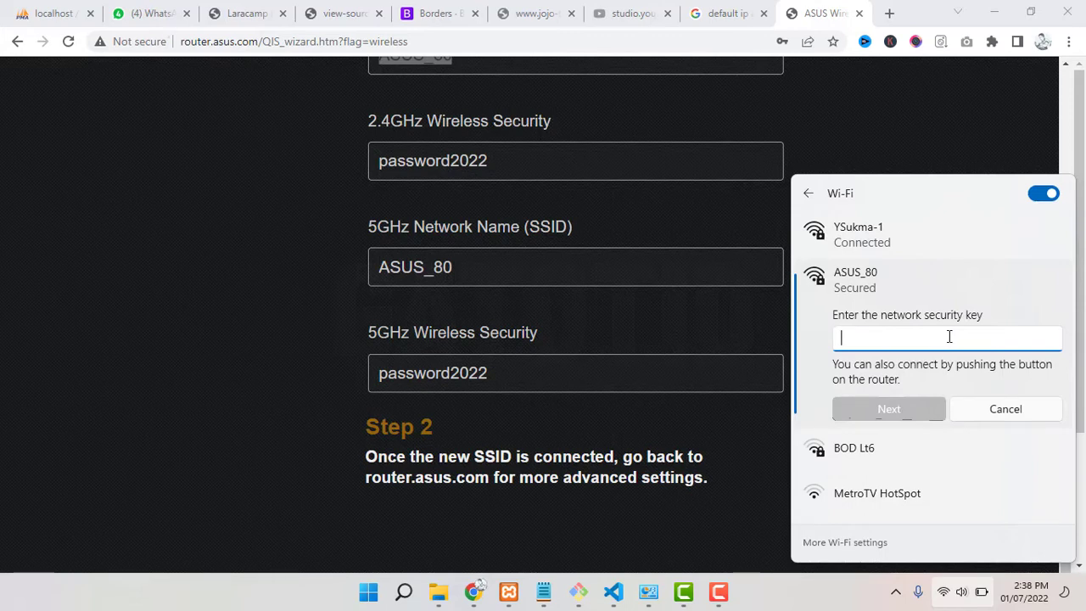
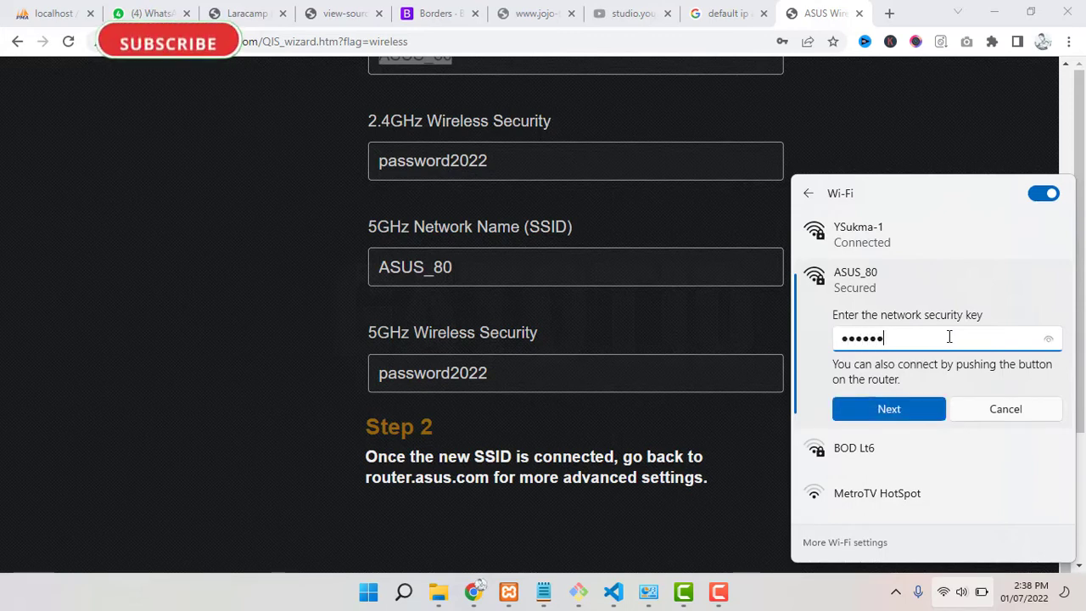
{"action": "key", "text": "Return"}
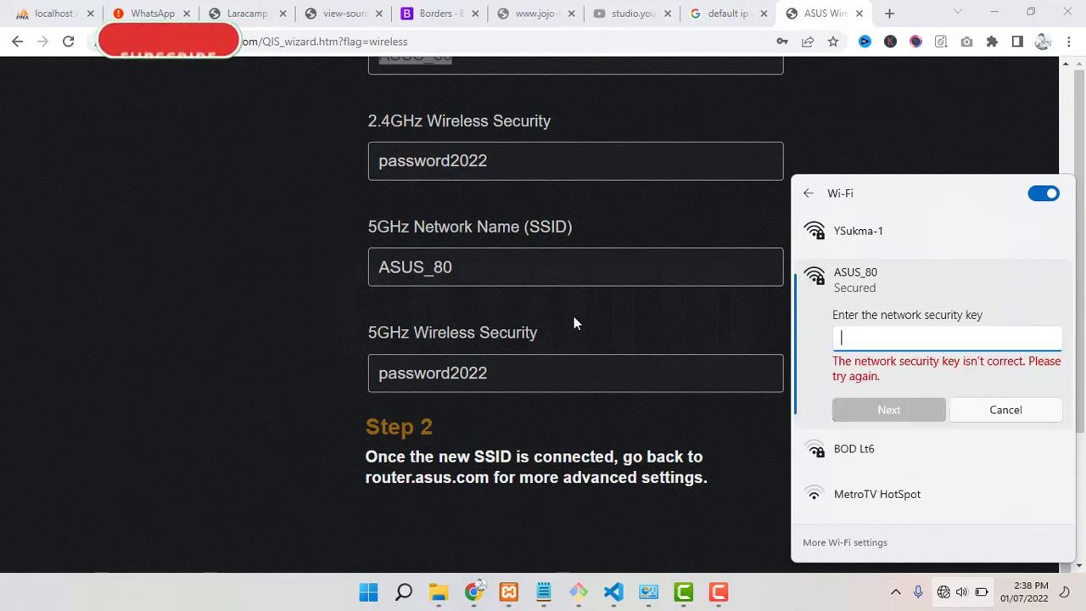
Step: Copy the 5GHz password from the summary, paste it as the ASUS_80 key, and connect
{"action": "left_click_drag", "start_coordinate": [506, 378], "coordinate": [379, 380]}
{"action": "left_click", "coordinate": [943, 591]}
{"action": "left_click", "coordinate": [865, 212]}
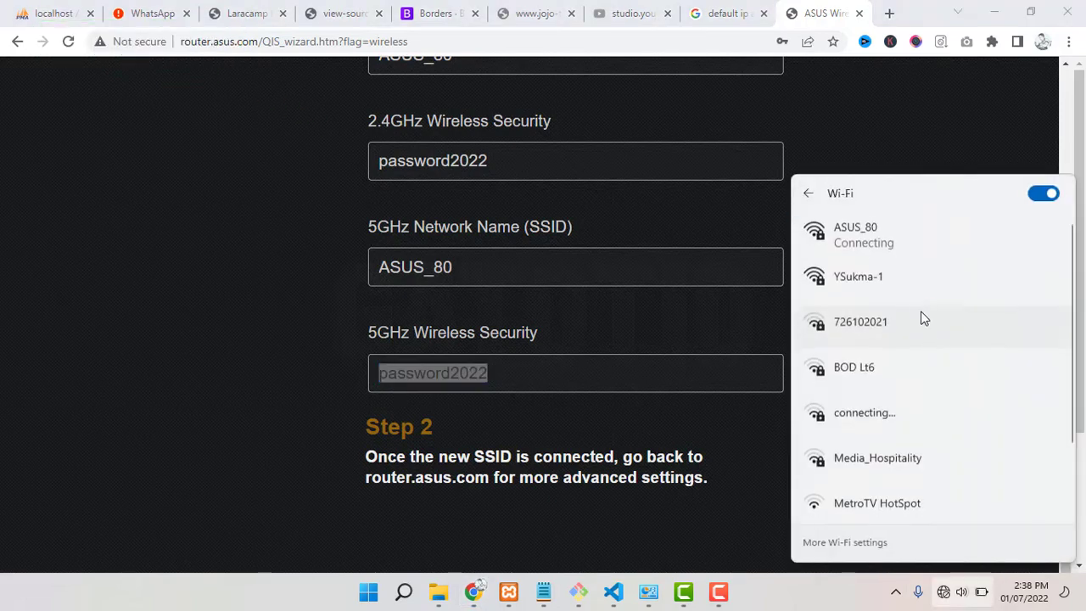
{"action": "key", "text": "ctrl+v"}
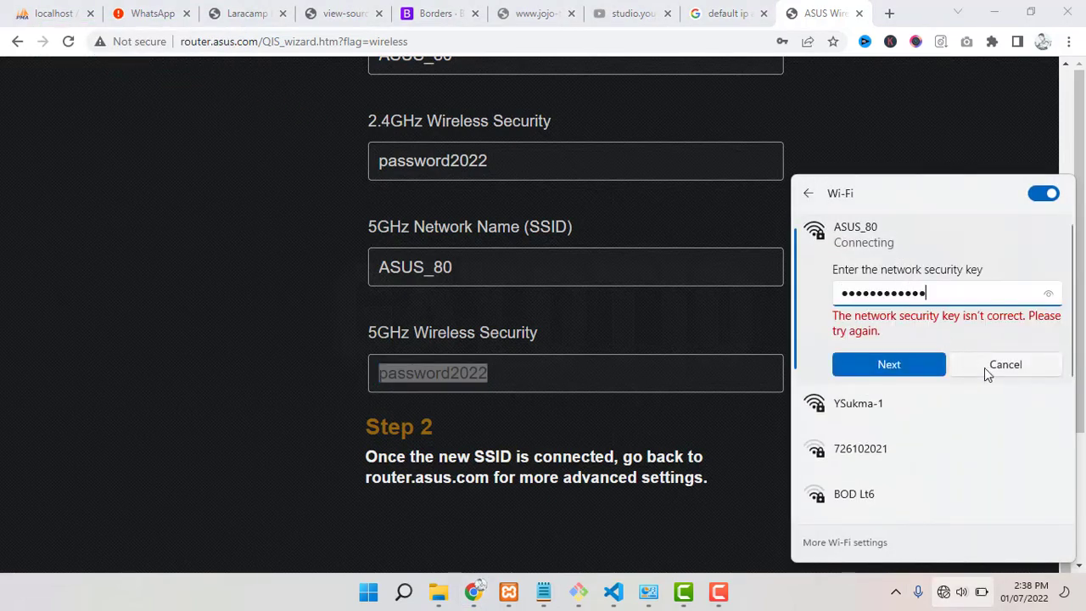
{"action": "left_click", "coordinate": [1050, 294]}
{"action": "left_click", "coordinate": [924, 366]}
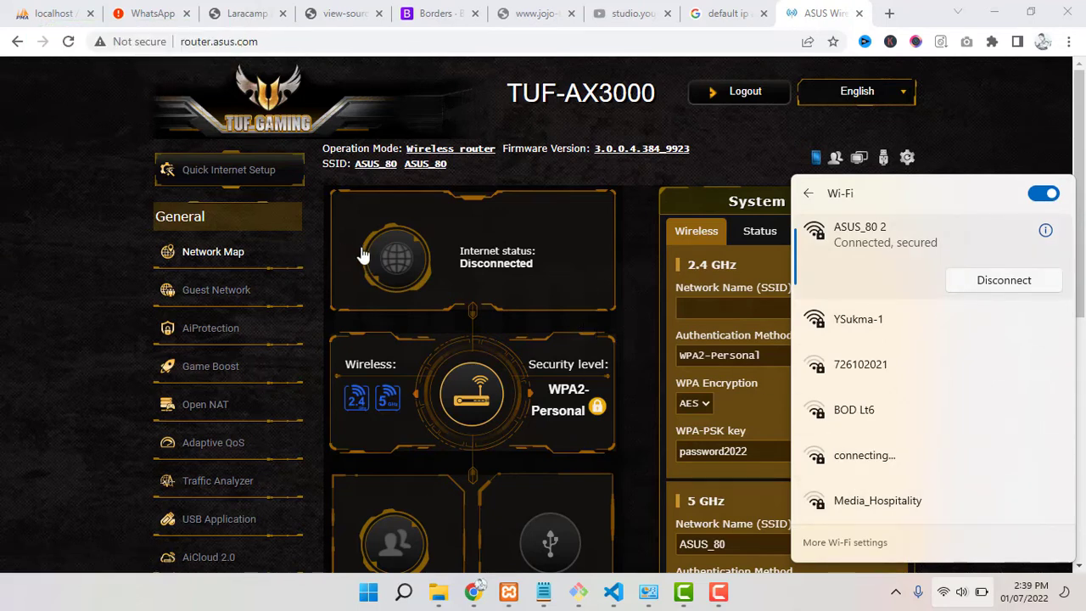
{"action": "left_click", "coordinate": [807, 193]}
{"action": "left_click", "coordinate": [725, 162]}
{"action": "left_click", "coordinate": [219, 256]}
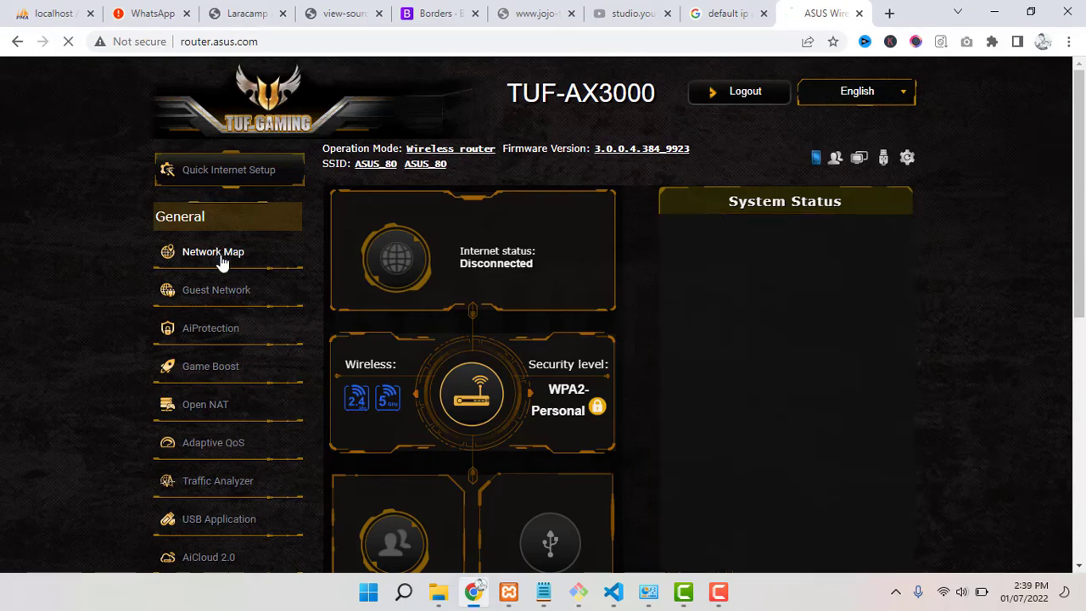
{"action": "scroll", "coordinate": [485, 337], "scroll_direction": "down", "scroll_amount": 3}
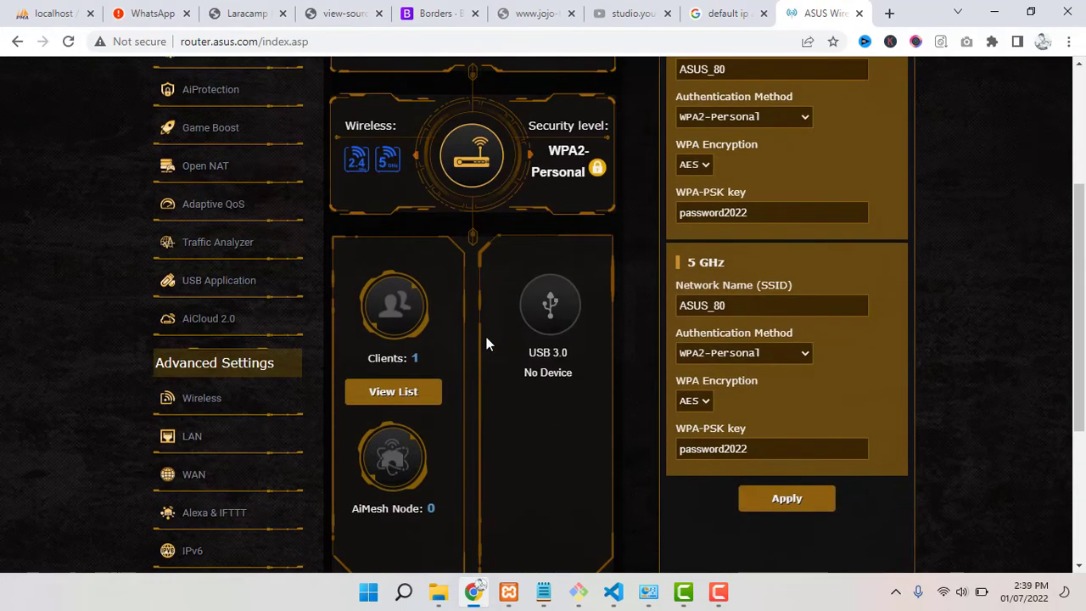
{"action": "scroll", "coordinate": [522, 368], "scroll_direction": "up", "scroll_amount": 1}
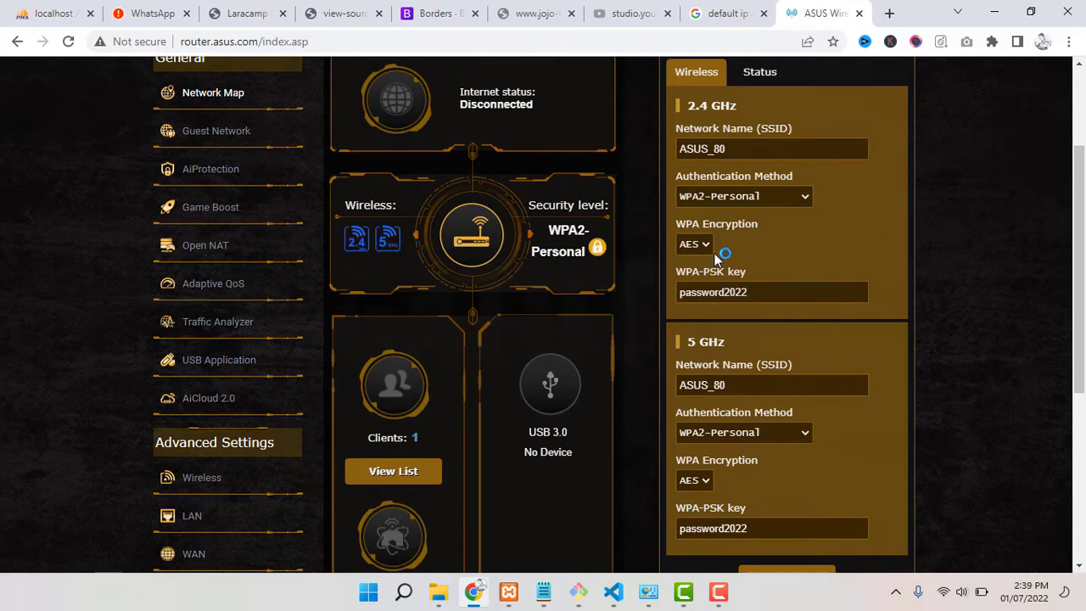
{"action": "scroll", "coordinate": [572, 348], "scroll_direction": "down", "scroll_amount": 1}
{"action": "scroll", "coordinate": [475, 331], "scroll_direction": "down", "scroll_amount": 1}
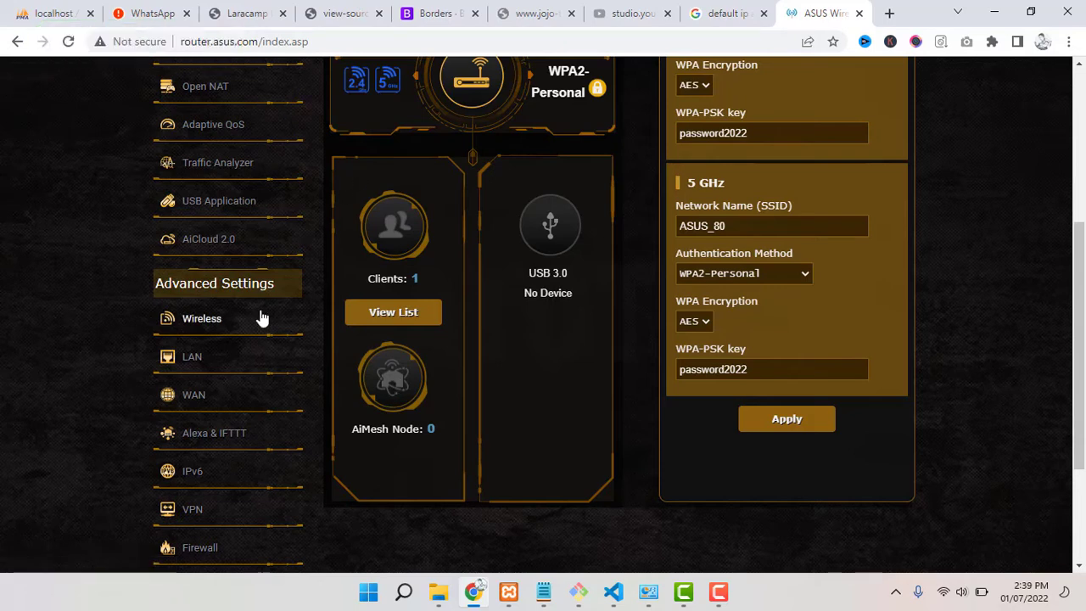
{"action": "scroll", "coordinate": [239, 297], "scroll_direction": "up", "scroll_amount": 1}
{"action": "scroll", "coordinate": [240, 297], "scroll_direction": "up", "scroll_amount": 1}
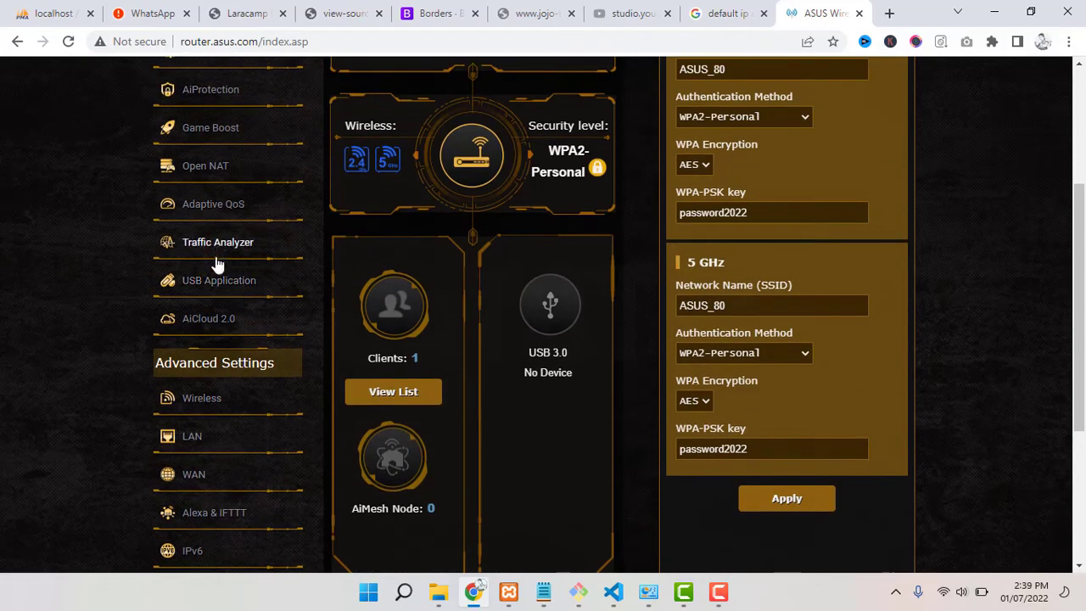
{"action": "scroll", "coordinate": [222, 208], "scroll_direction": "up", "scroll_amount": 1}
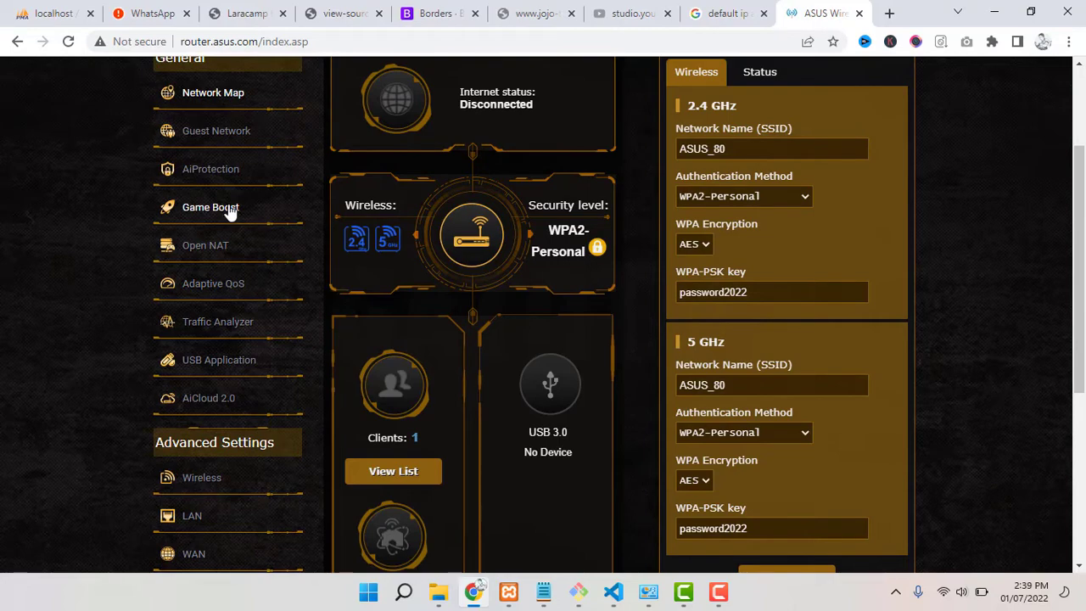
Step: Turn on Game Device Prioritizing under Game Boost, then scroll Traffic Analyzer to the top
{"action": "left_click", "coordinate": [228, 210]}
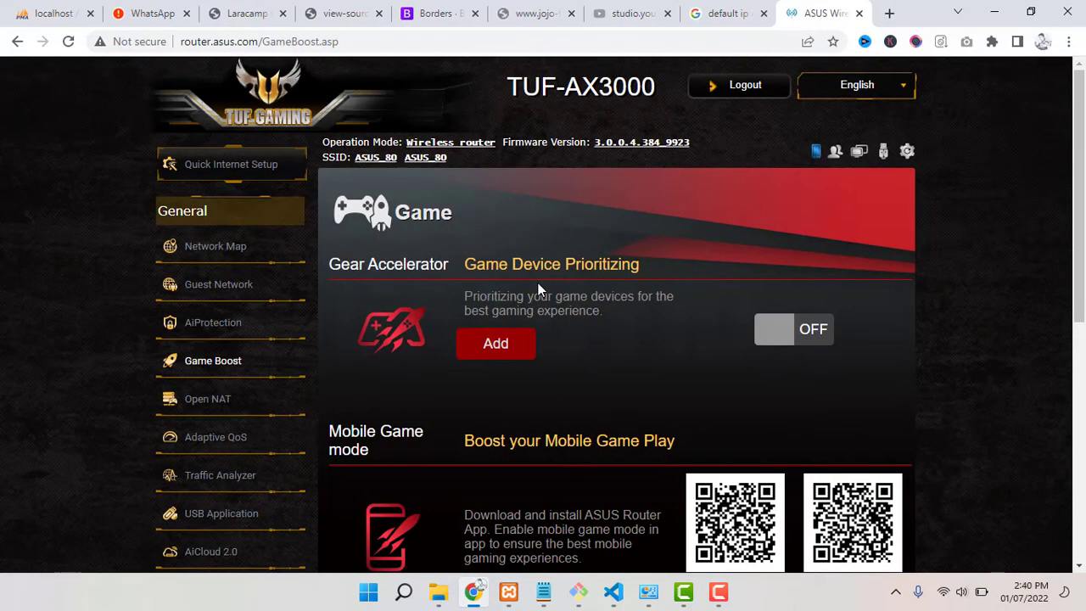
{"action": "left_click", "coordinate": [804, 338]}
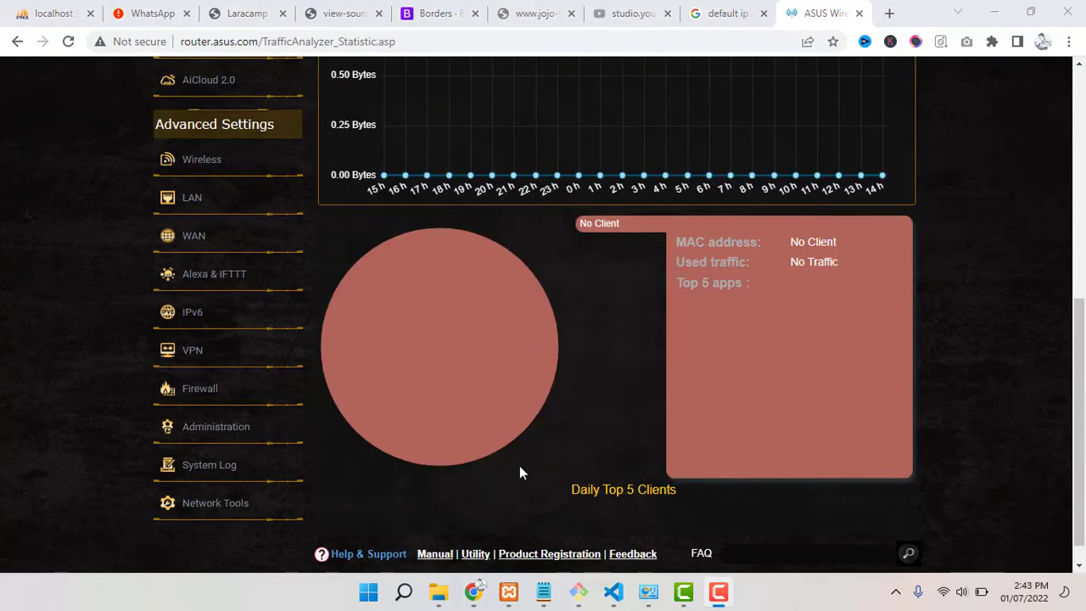
{"action": "scroll", "coordinate": [440, 367], "scroll_direction": "up", "scroll_amount": 4}
{"action": "scroll", "coordinate": [449, 352], "scroll_direction": "up", "scroll_amount": 2}
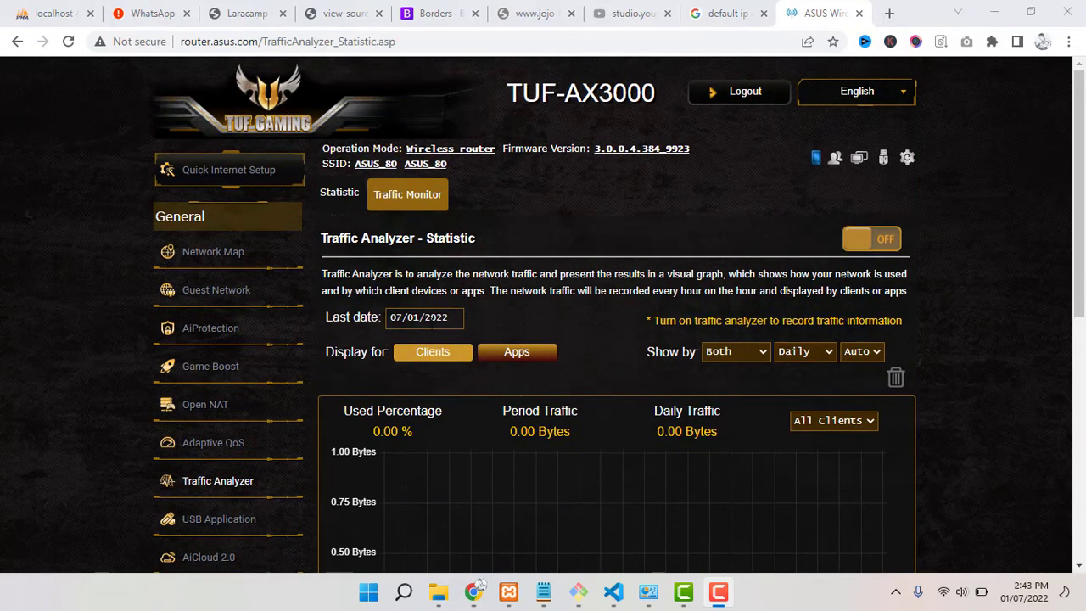
Step: Open AiProtection from the General sidebar and scroll down to the Advanced Settings entries
{"action": "left_click", "coordinate": [212, 339]}
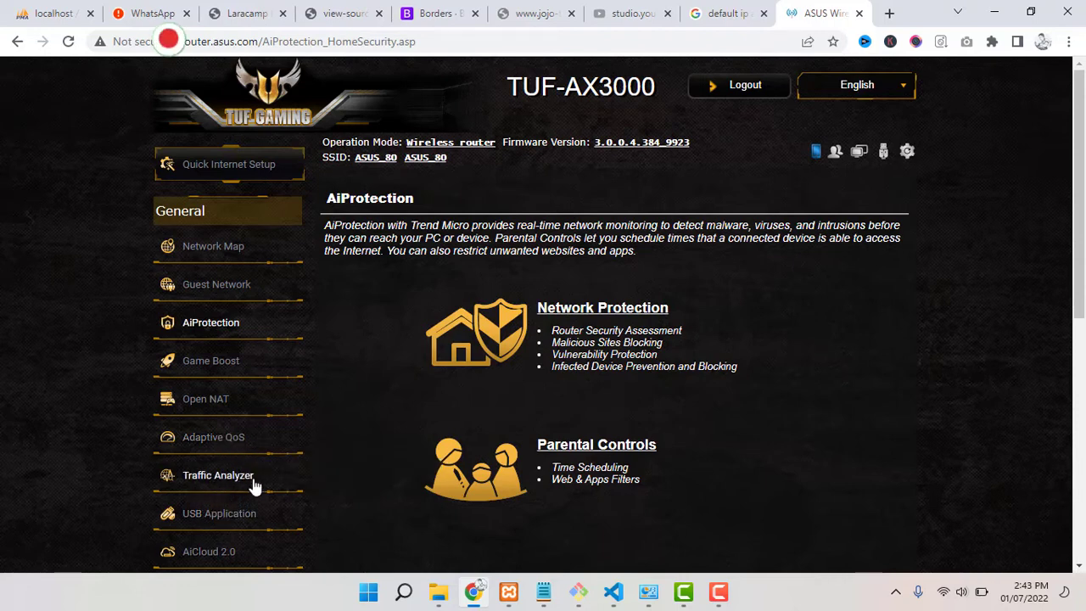
{"action": "scroll", "coordinate": [251, 497], "scroll_direction": "down", "scroll_amount": 1}
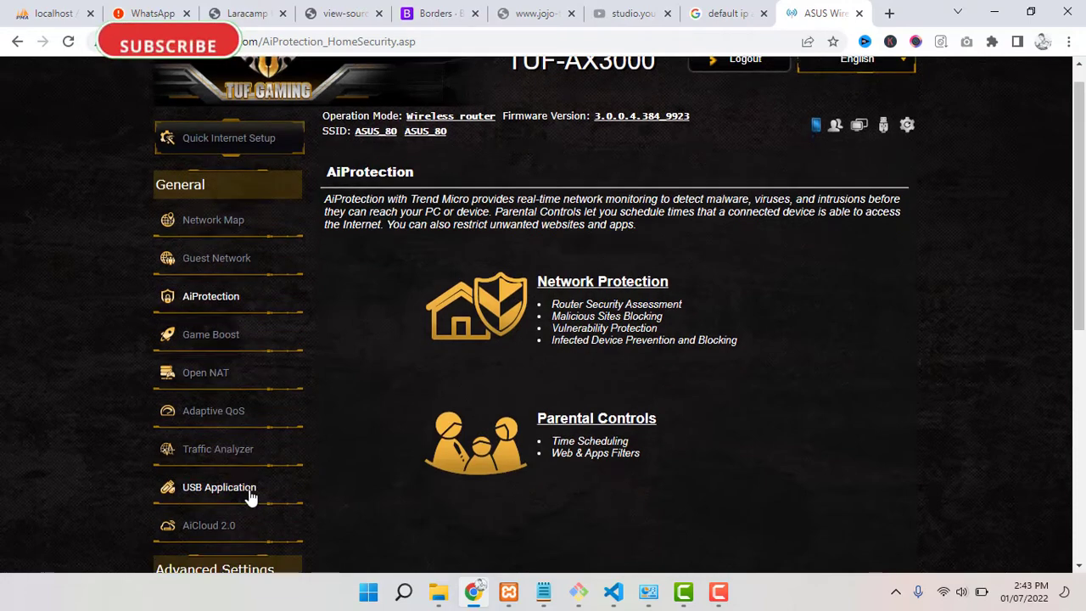
{"action": "scroll", "coordinate": [251, 497], "scroll_direction": "down", "scroll_amount": 3}
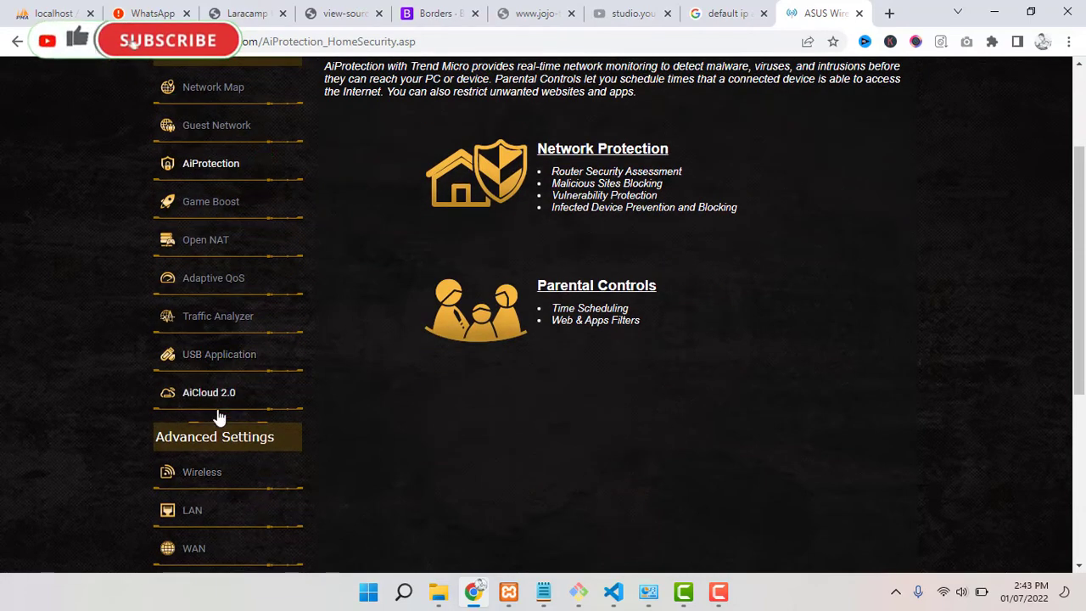
{"action": "scroll", "coordinate": [215, 474], "scroll_direction": "down", "scroll_amount": 1}
{"action": "scroll", "coordinate": [215, 480], "scroll_direction": "down", "scroll_amount": 3}
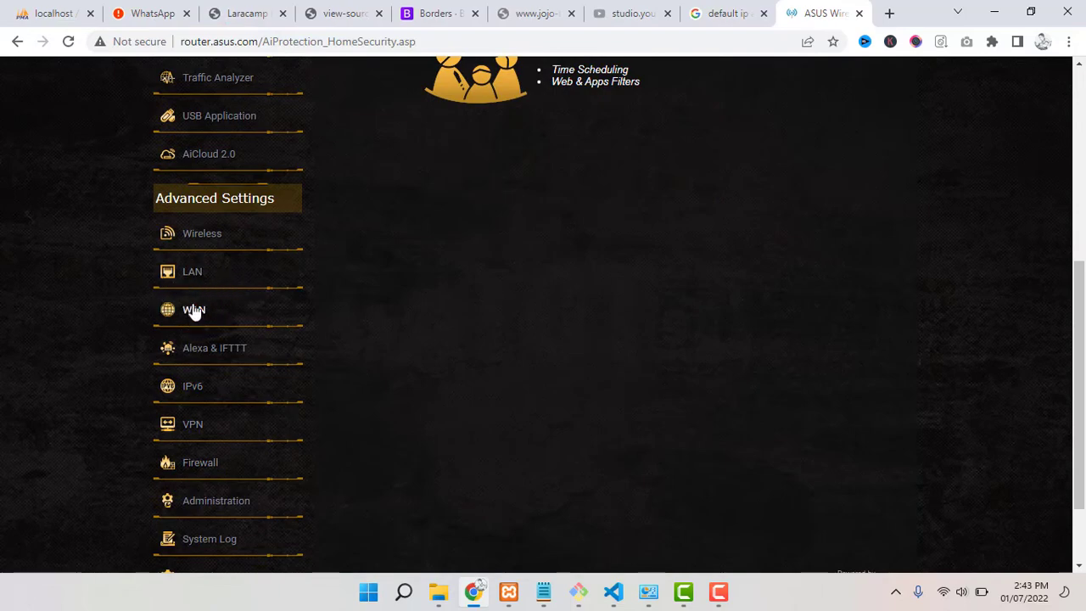
Step: Open the WAN Internet Connection page and choose Static IP as the WAN connection type
{"action": "left_click", "coordinate": [194, 310]}
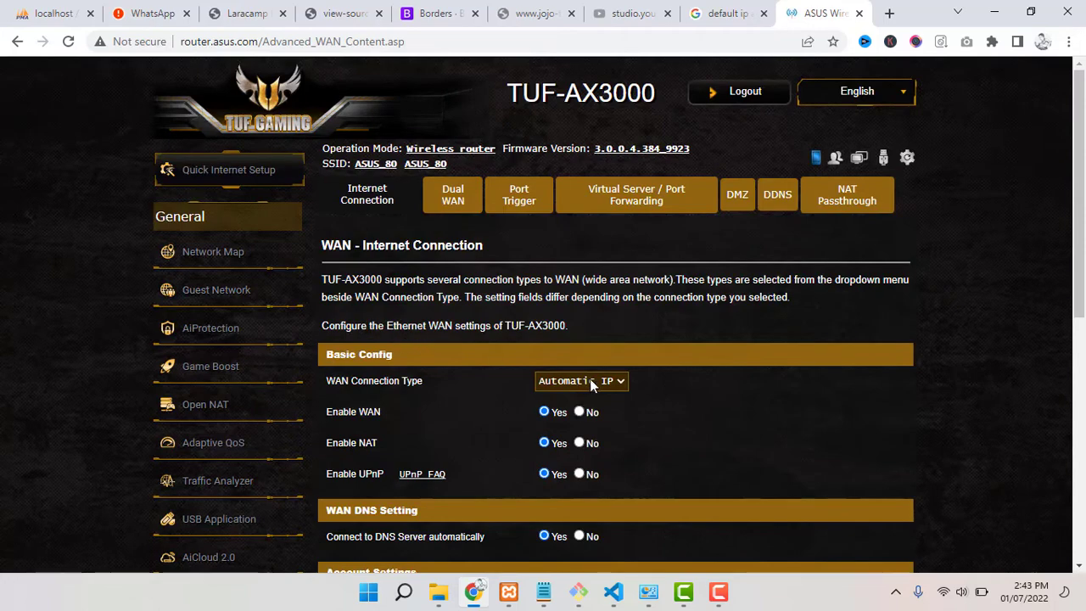
{"action": "scroll", "coordinate": [683, 354], "scroll_direction": "down", "scroll_amount": 2}
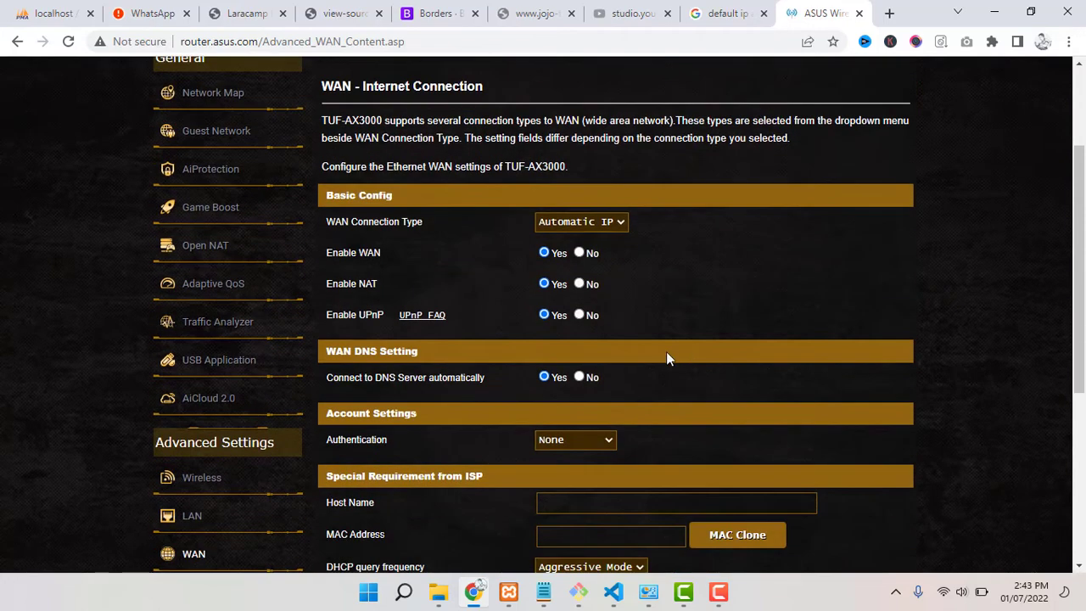
{"action": "scroll", "coordinate": [226, 371], "scroll_direction": "down", "scroll_amount": 2}
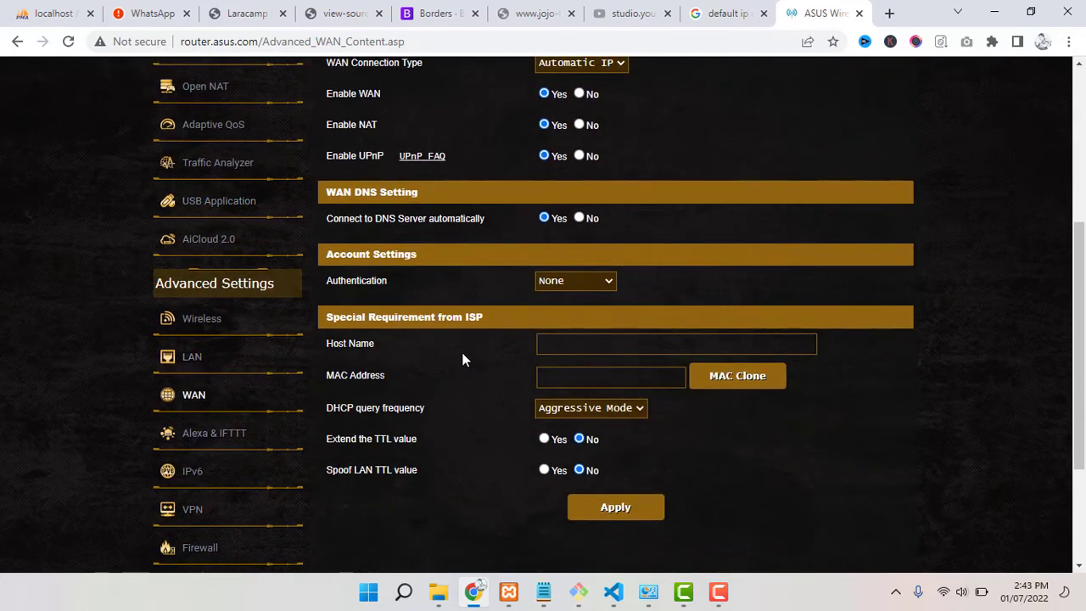
{"action": "scroll", "coordinate": [463, 355], "scroll_direction": "up", "scroll_amount": 2}
{"action": "left_click", "coordinate": [613, 219]}
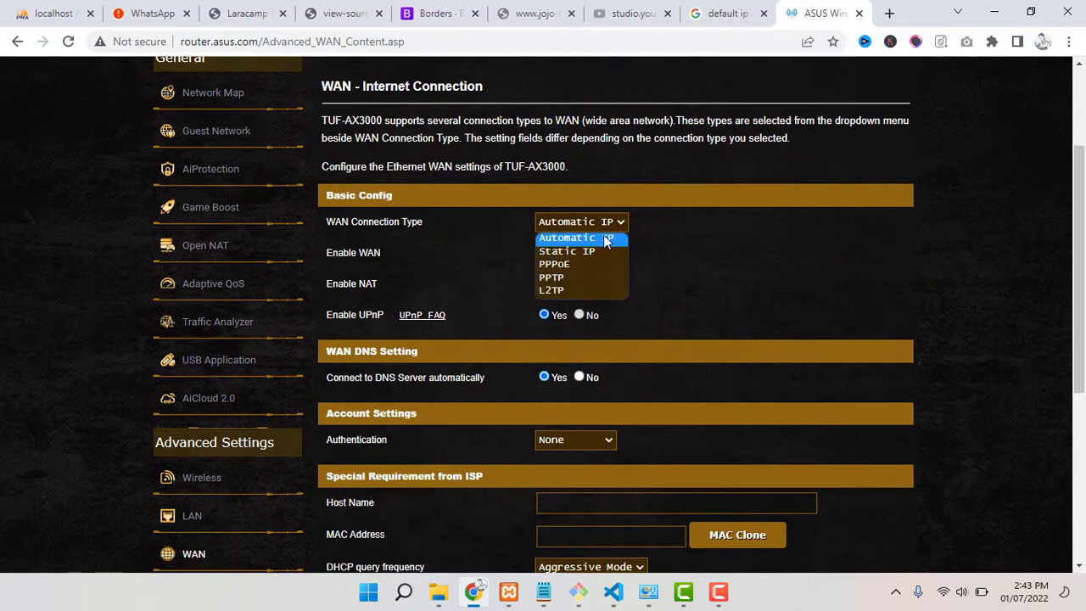
{"action": "left_click", "coordinate": [605, 239]}
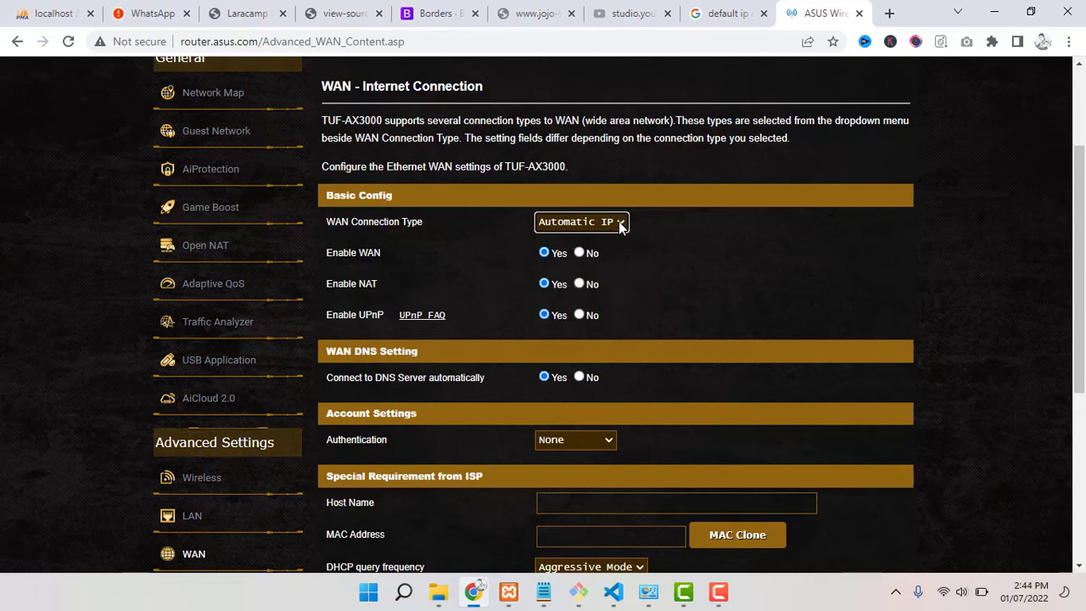
{"action": "left_click", "coordinate": [620, 224]}
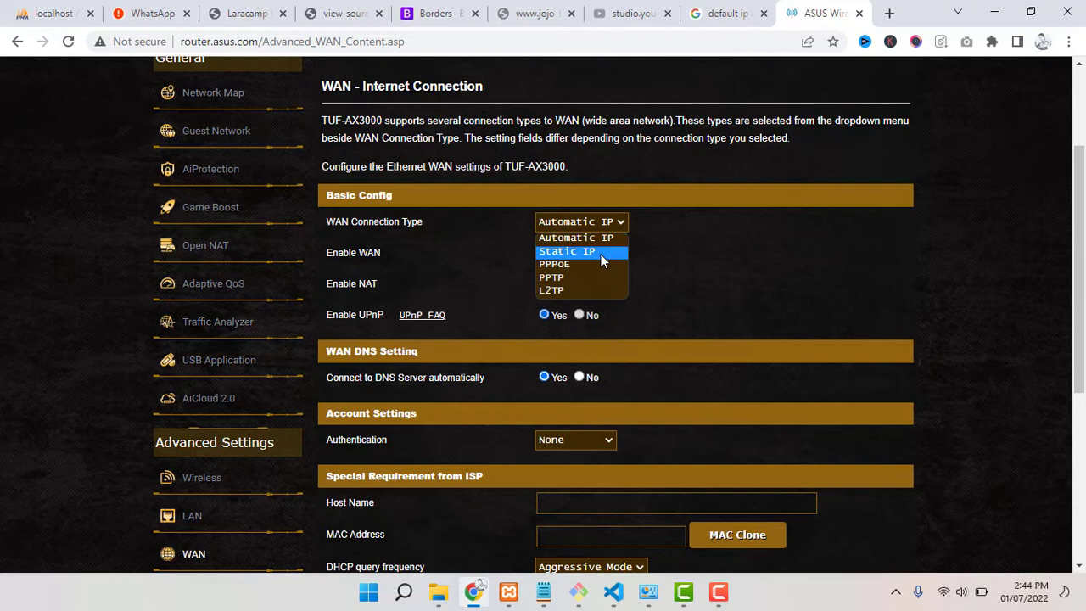
{"action": "left_click", "coordinate": [600, 253]}
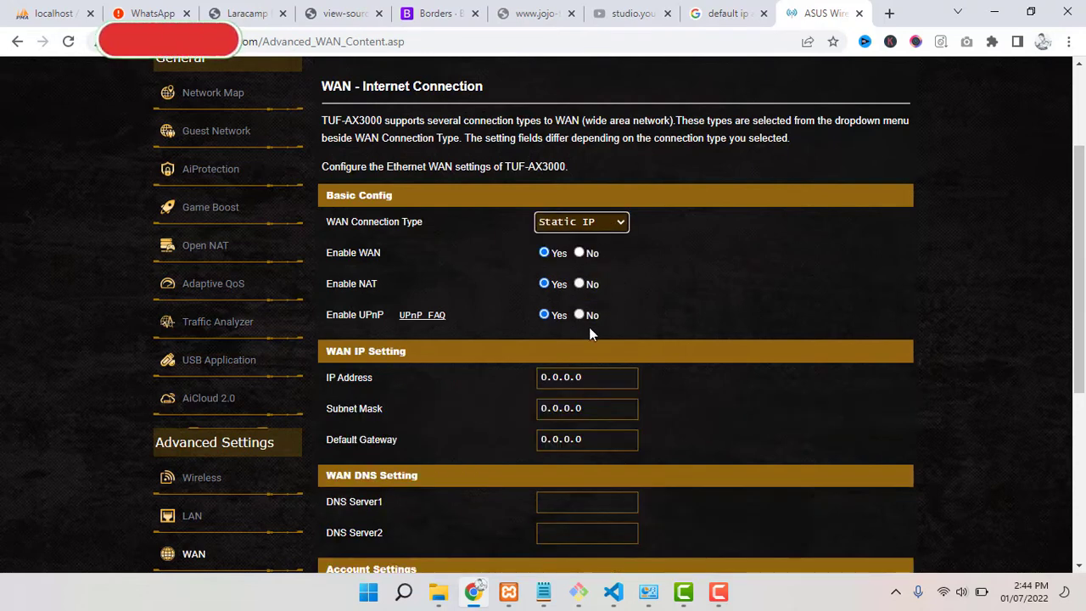
{"action": "left_click", "coordinate": [618, 222]}
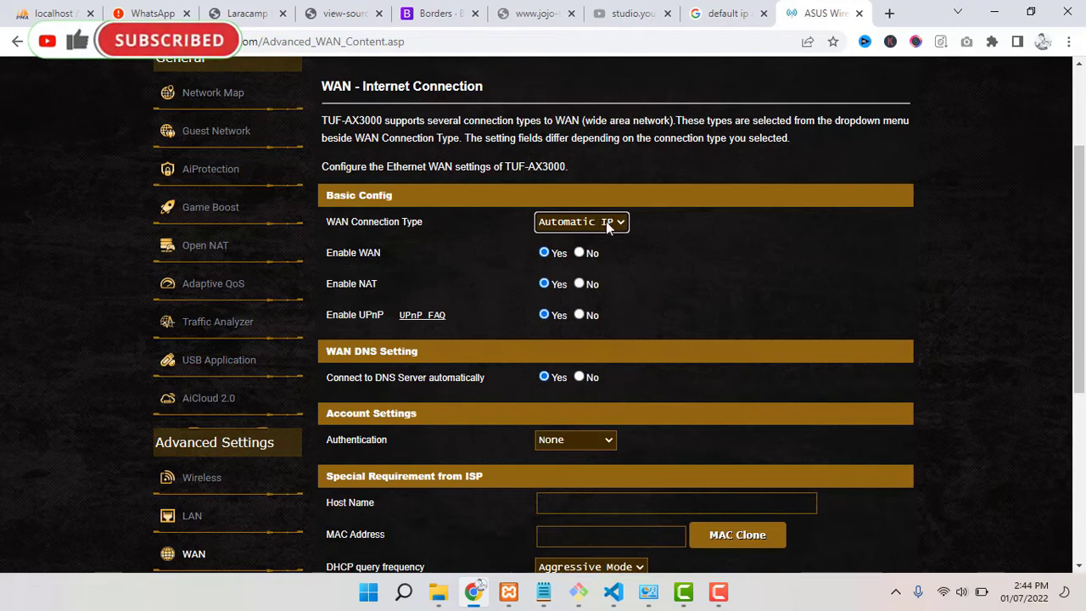
{"action": "left_click", "coordinate": [607, 224]}
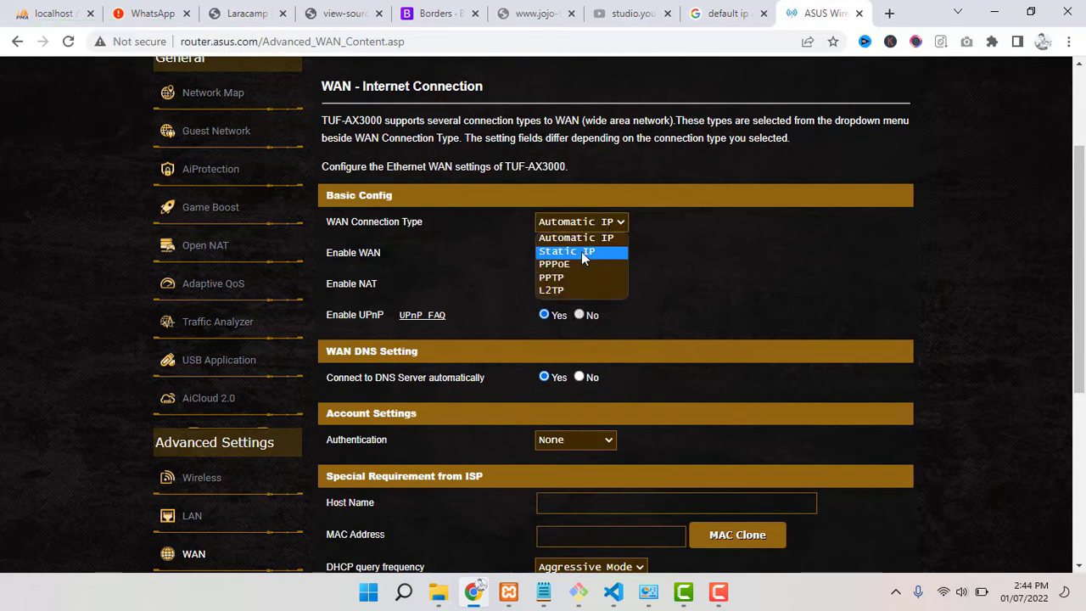
{"action": "left_click", "coordinate": [580, 252]}
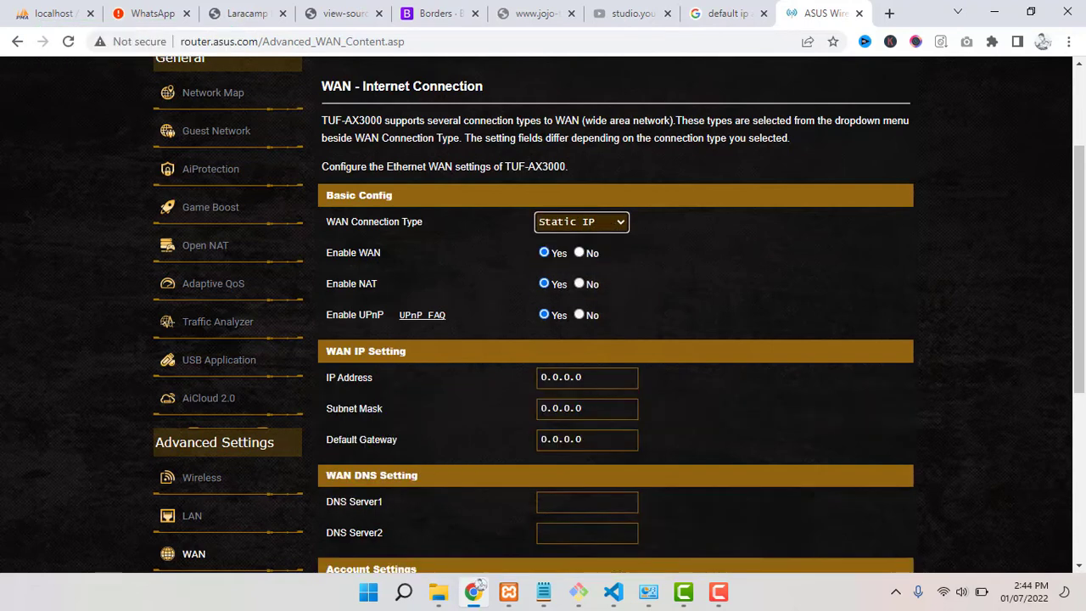
Step: Enter WAN IP 192.168.17.111, the subnet mask, and default gateway 192.168.17.1
{"action": "left_click_drag", "start_coordinate": [600, 379], "coordinate": [490, 383]}
{"action": "type", "text": "192.168.17.111"}
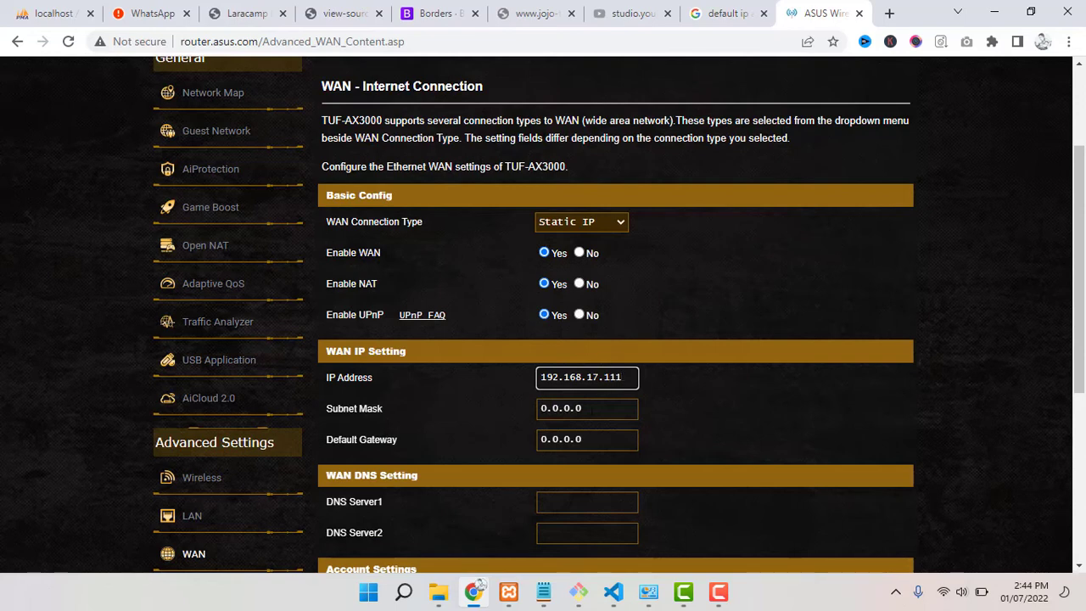
{"action": "key", "text": "Tab"}
{"action": "type", "text": "255.2.55"}
{"action": "key", "text": "BackSpace"}
{"action": "key", "text": "BackSpace"}
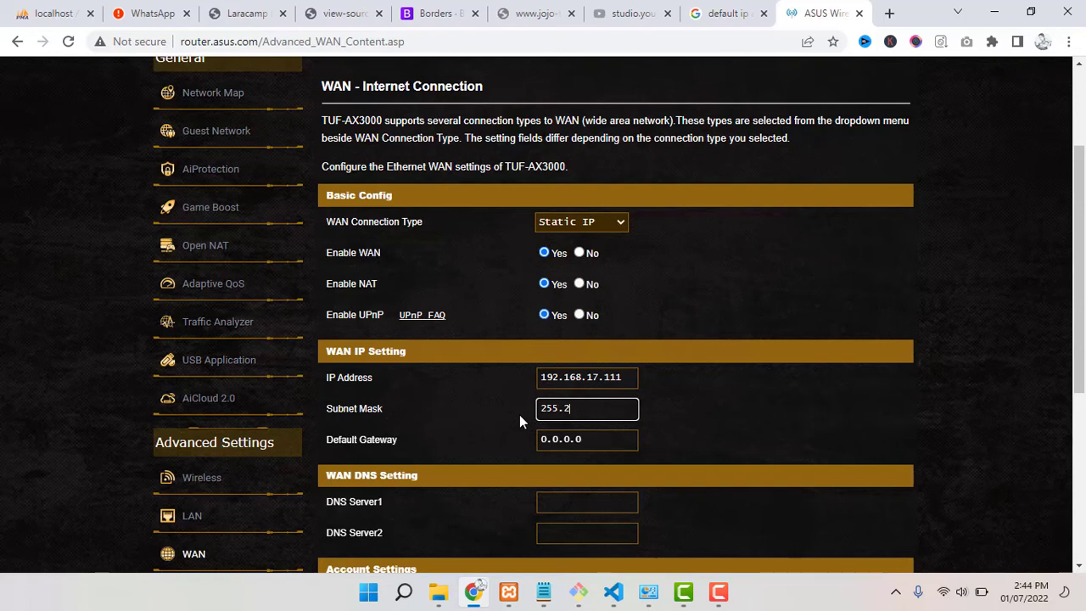
{"action": "type", "text": "55."}
{"action": "type", "text": "240.0"}
{"action": "key", "text": "Tab"}
{"action": "left_click_drag", "start_coordinate": [627, 377], "coordinate": [517, 380]}
{"action": "key", "text": "ctrl+c"}
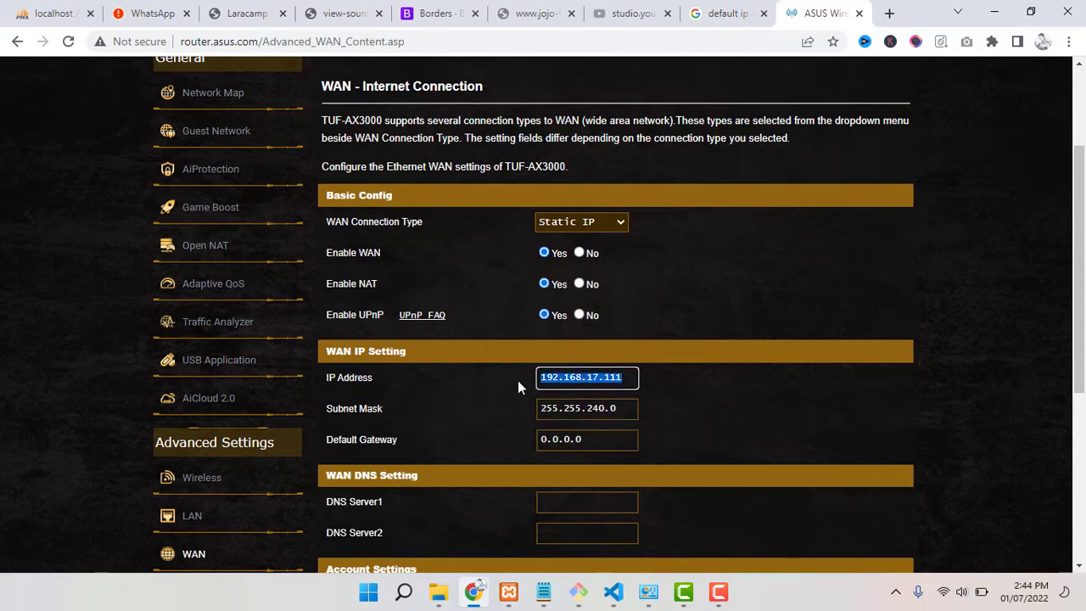
{"action": "left_click_drag", "start_coordinate": [584, 439], "coordinate": [552, 440]}
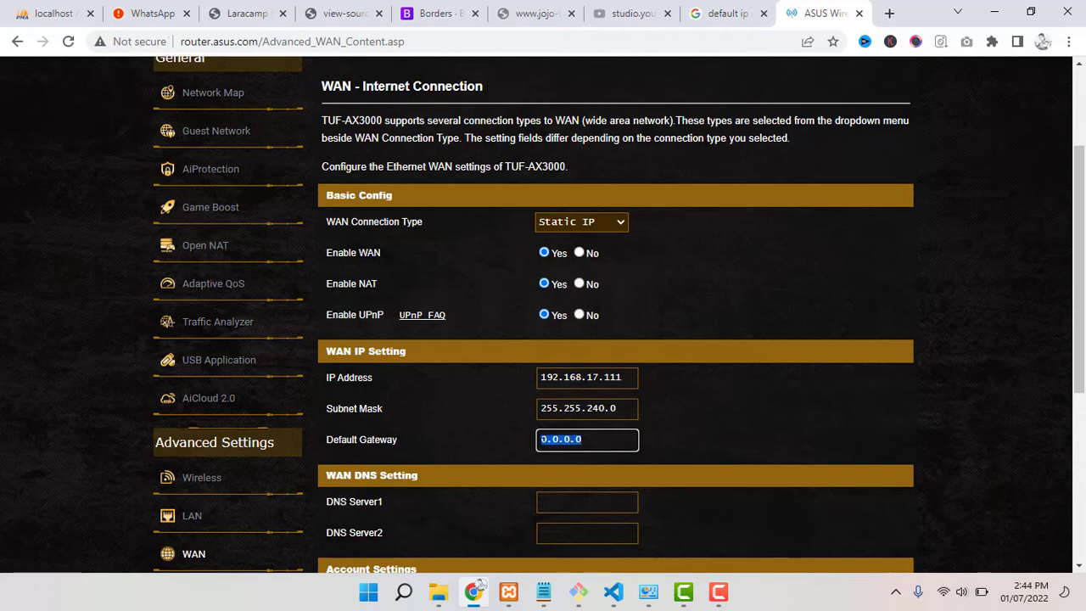
{"action": "key", "text": "ctrl+v"}
{"action": "key", "text": "BackSpace"}
{"action": "key", "text": "BackSpace"}
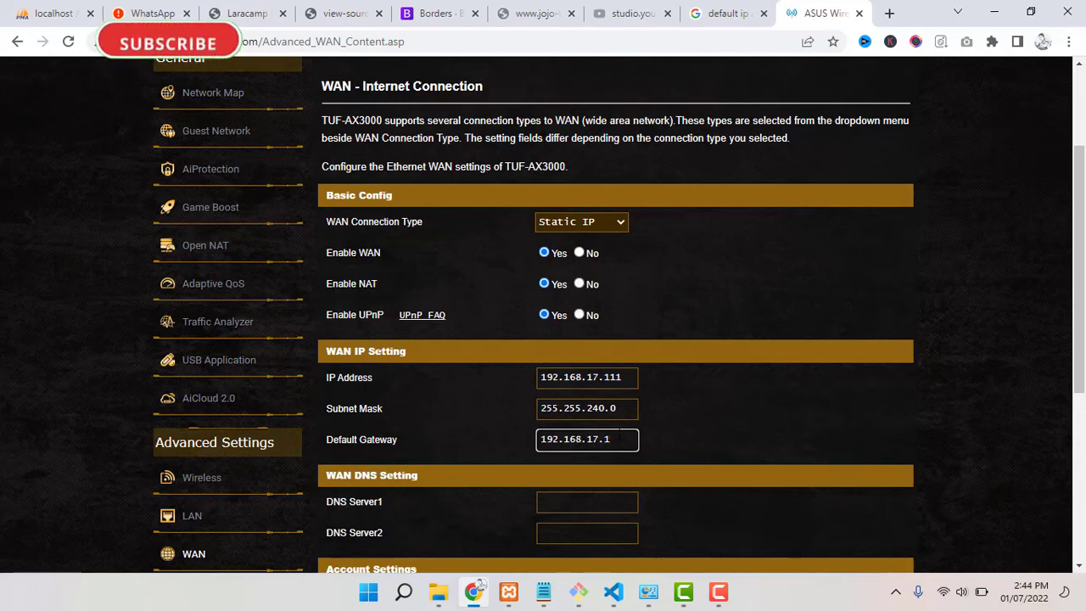
Step: Set DNS servers 8.8.8.8 and 8.8.4.4 and apply the WAN settings
{"action": "scroll", "coordinate": [551, 408], "scroll_direction": "down", "scroll_amount": 1}
{"action": "scroll", "coordinate": [551, 408], "scroll_direction": "down", "scroll_amount": 5}
{"action": "left_click", "coordinate": [559, 263]}
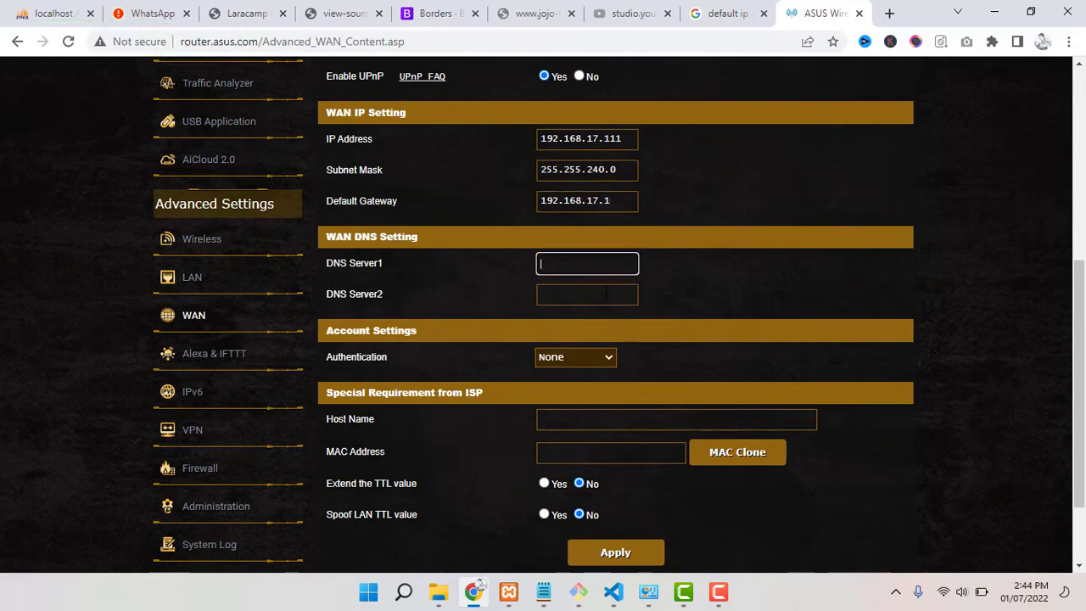
{"action": "scroll", "coordinate": [623, 281], "scroll_direction": "down", "scroll_amount": 3}
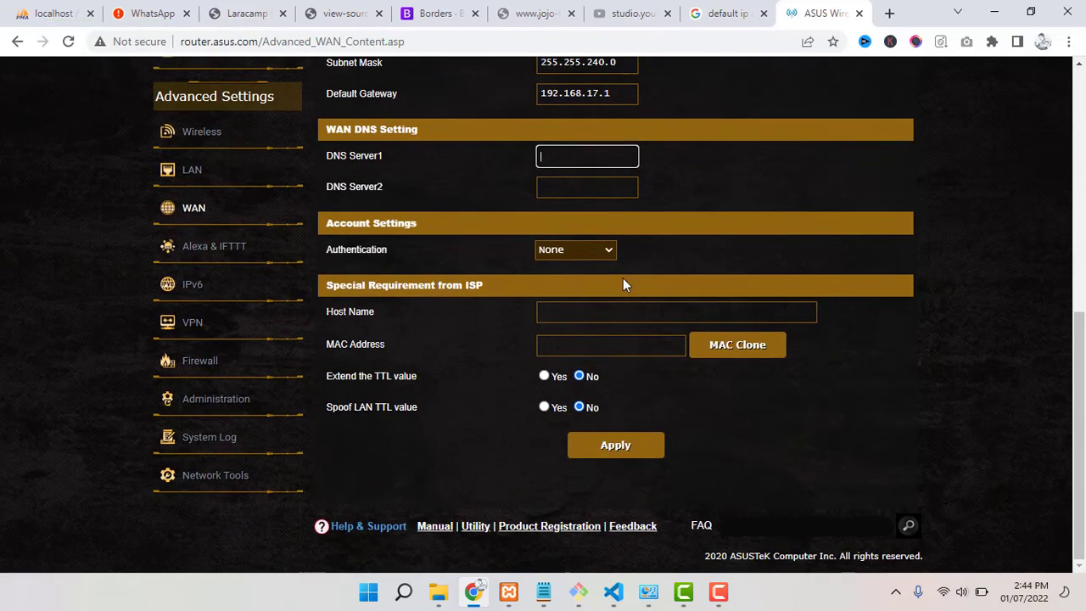
{"action": "scroll", "coordinate": [622, 280], "scroll_direction": "up", "scroll_amount": 2}
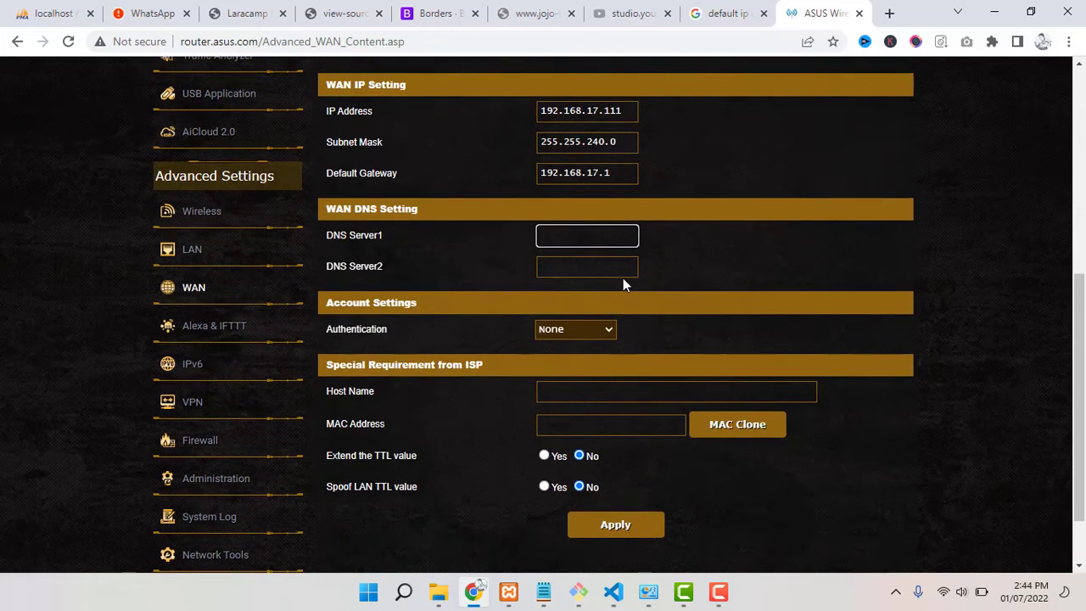
{"action": "type", "text": "8.8.8.8"}
{"action": "left_click", "coordinate": [581, 270]}
{"action": "type", "text": "8.8.4.4"}
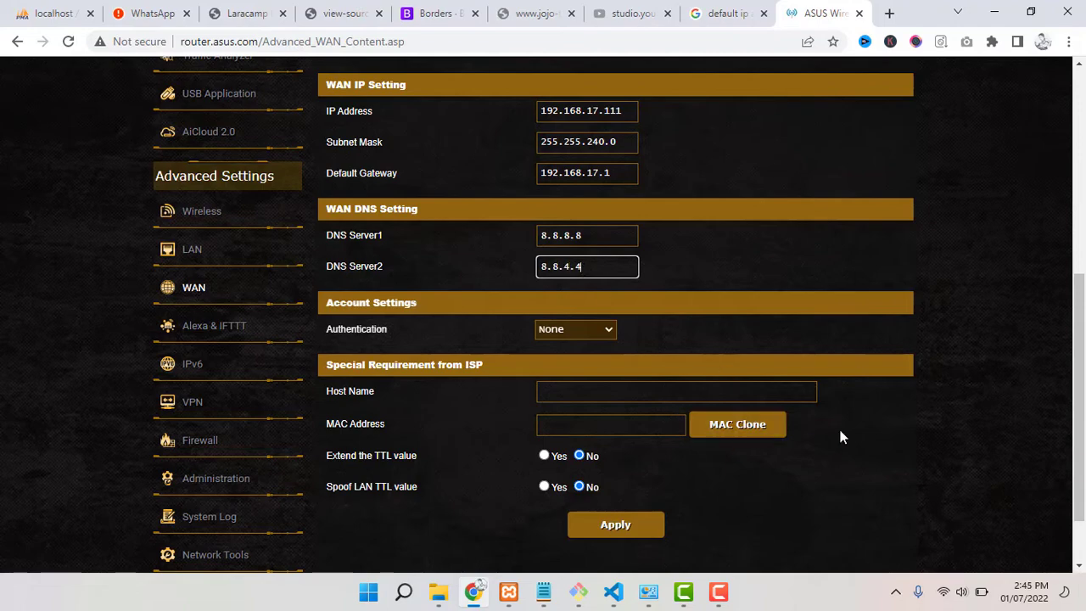
{"action": "scroll", "coordinate": [937, 424], "scroll_direction": "down", "scroll_amount": 1}
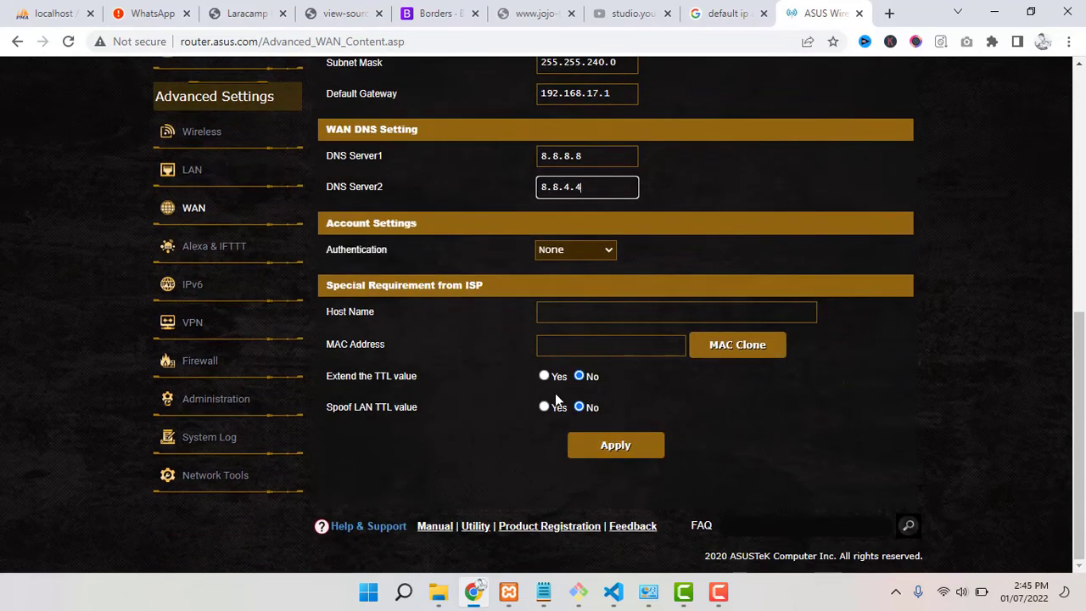
{"action": "left_click", "coordinate": [617, 451]}
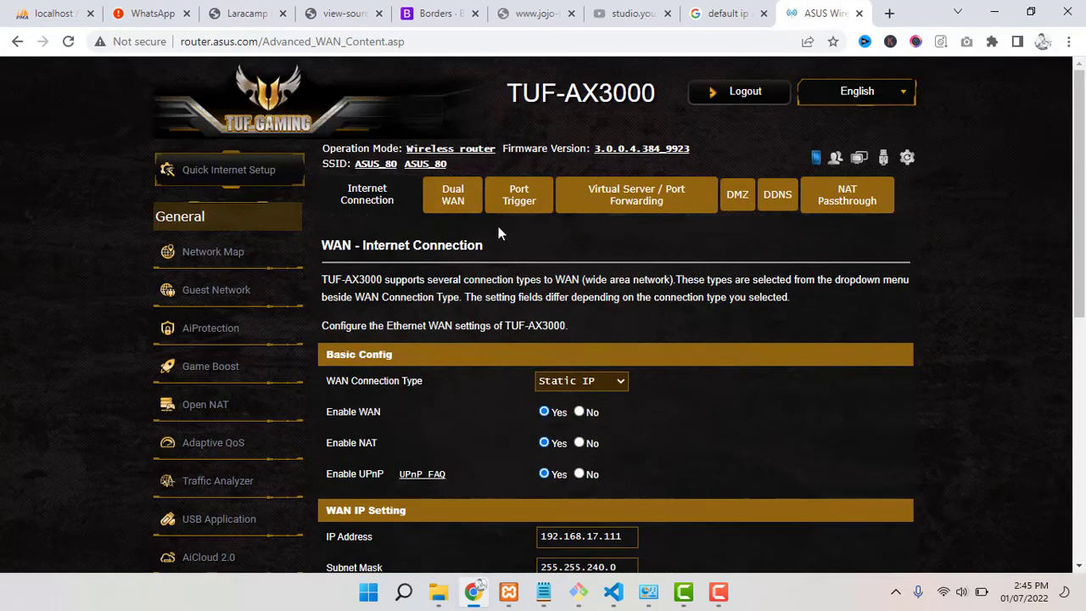
Step: Look at the Dual WAN tab, then go to the LAN IP settings page
{"action": "left_click", "coordinate": [456, 201]}
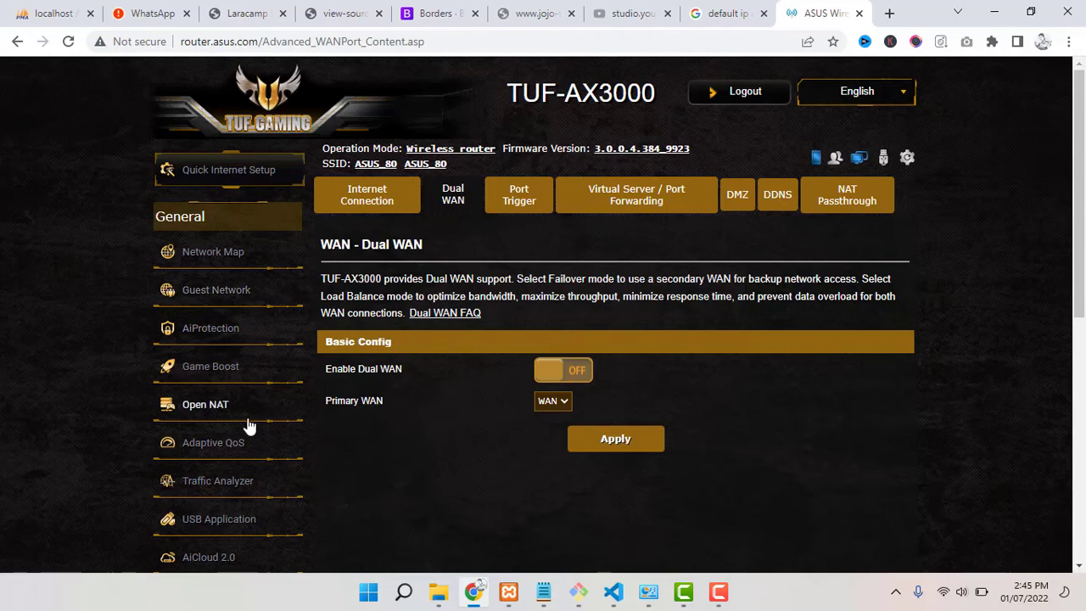
{"action": "scroll", "coordinate": [141, 311], "scroll_direction": "down", "scroll_amount": 4}
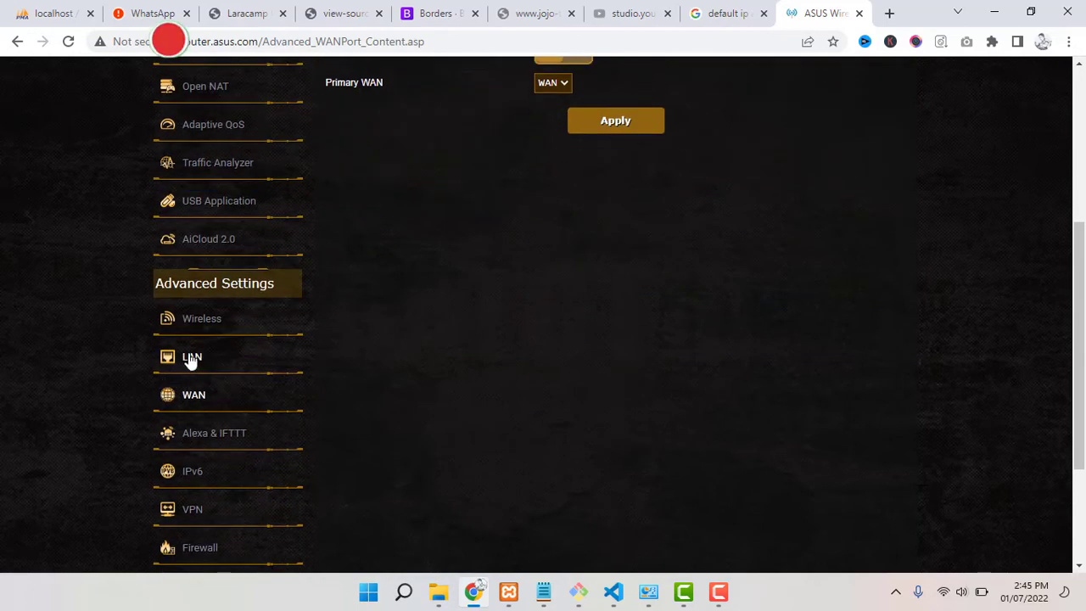
{"action": "left_click", "coordinate": [191, 358]}
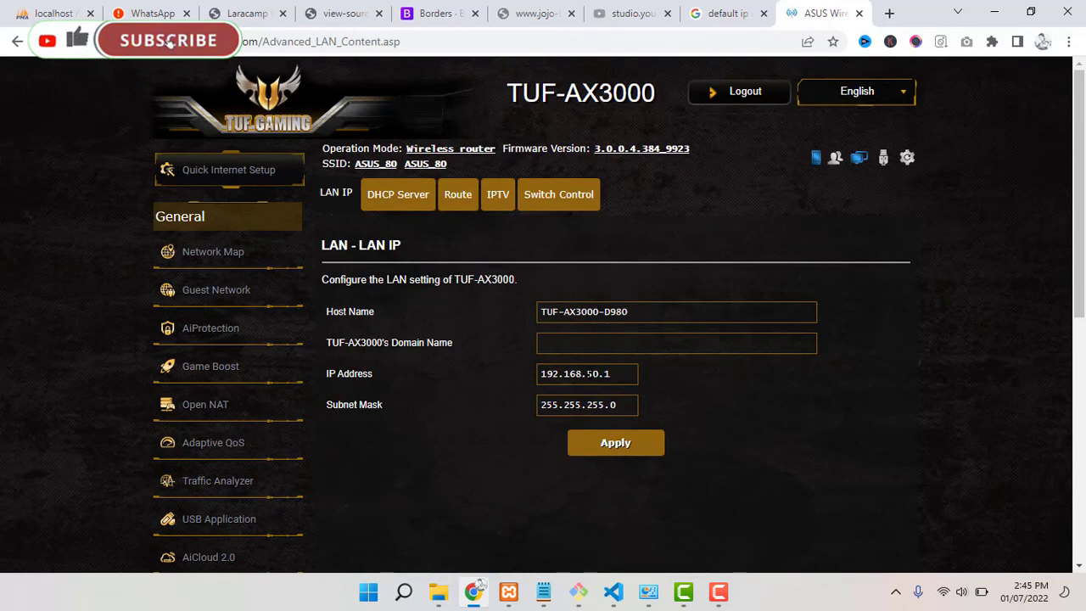
Step: Set LAN IP 192.168.200.1 and host name gatotid, then apply and confirm
{"action": "left_click", "coordinate": [587, 373]}
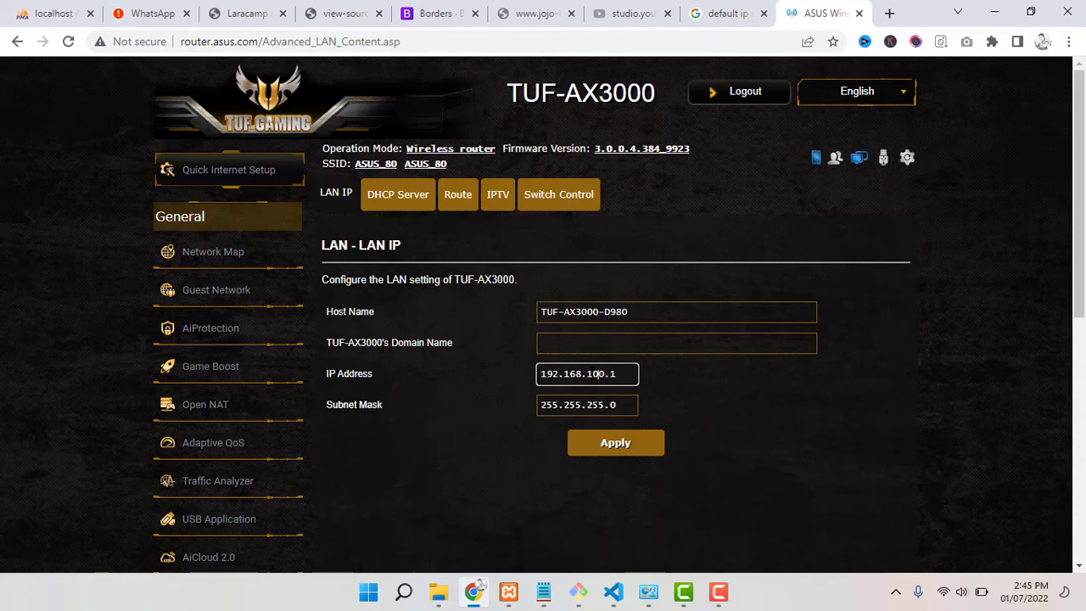
{"action": "type", "text": "2"}
{"action": "left_click", "coordinate": [607, 446]}
{"action": "left_click_drag", "start_coordinate": [563, 311], "coordinate": [632, 311]}
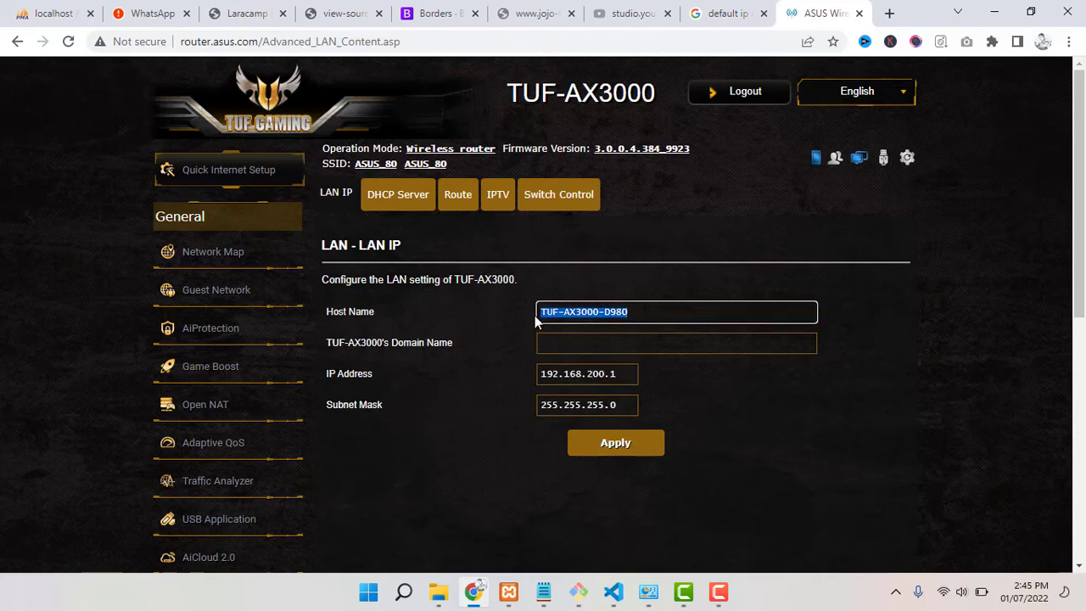
{"action": "type", "text": "at"}
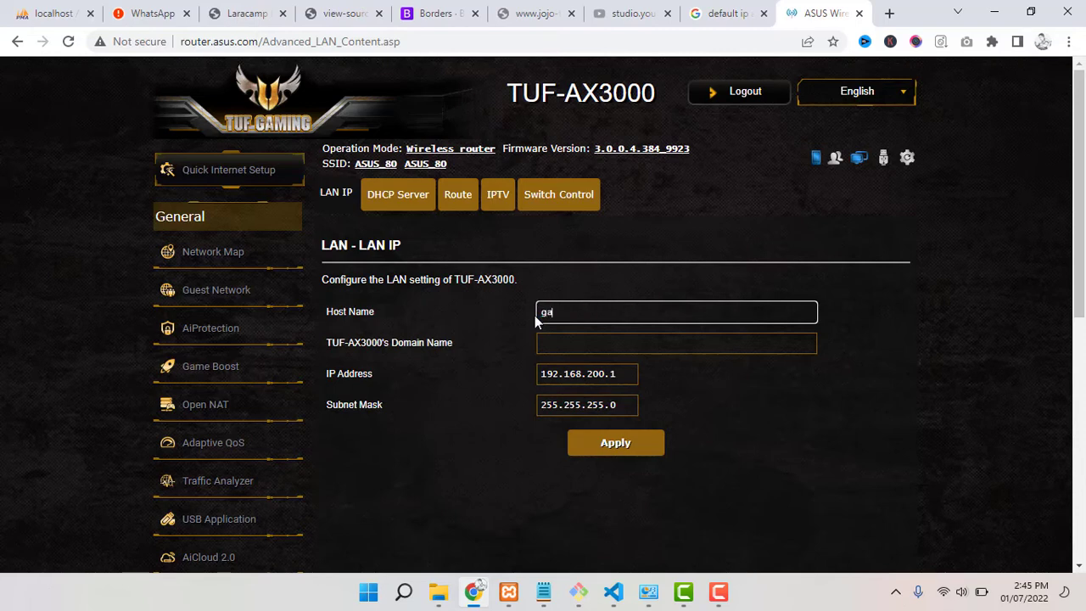
{"action": "type", "text": "otid"}
{"action": "left_click", "coordinate": [608, 457]}
{"action": "left_click", "coordinate": [620, 178]}
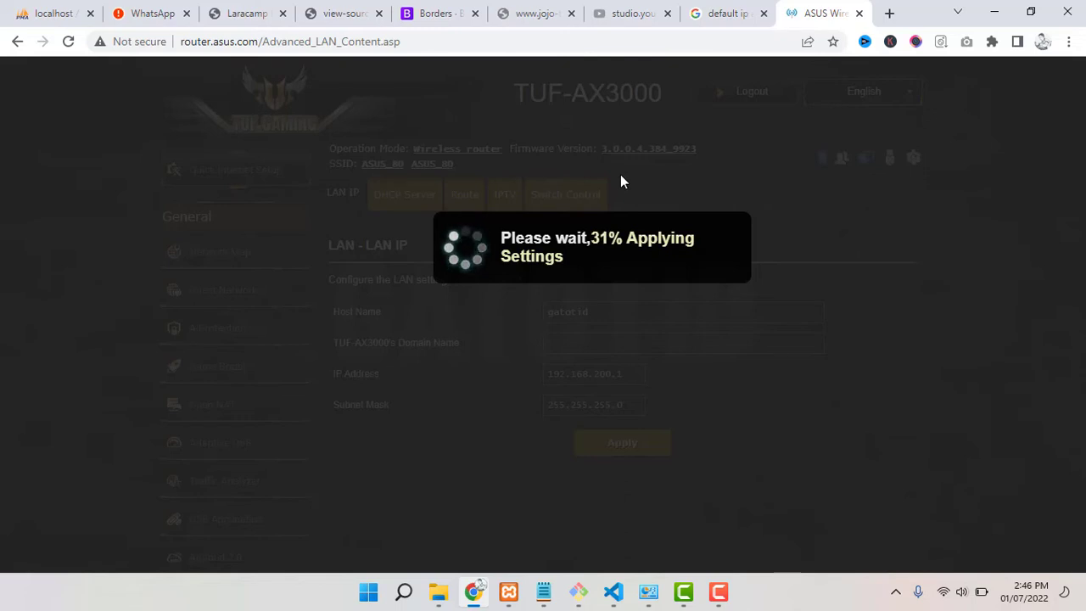
Step: Refresh the Windows Wi-Fi list until the laptop reconnects to ASUS_80 2
{"action": "left_click", "coordinate": [943, 593]}
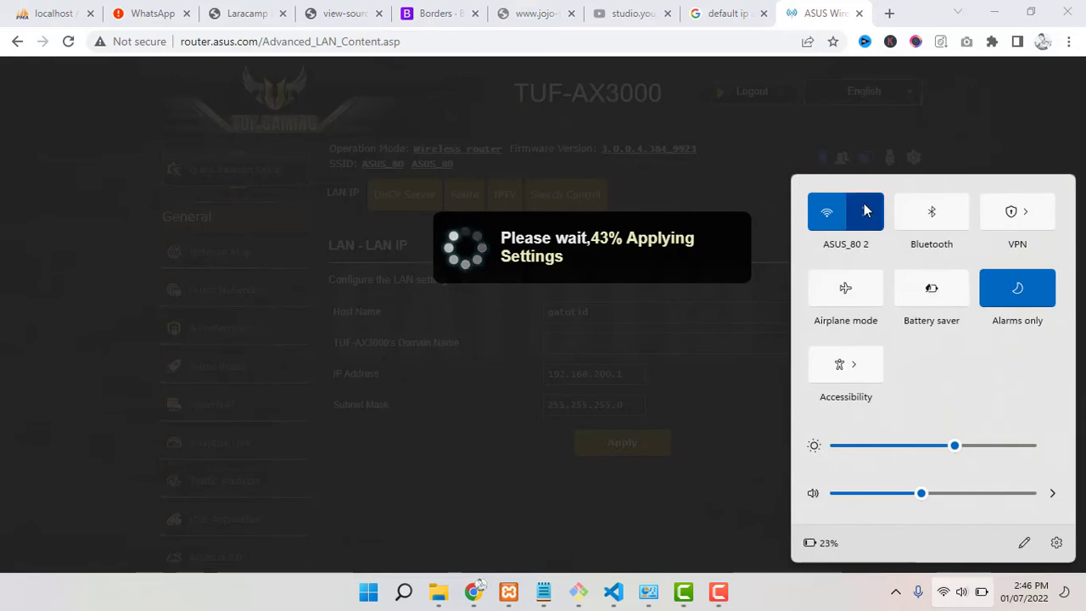
{"action": "left_click", "coordinate": [864, 211]}
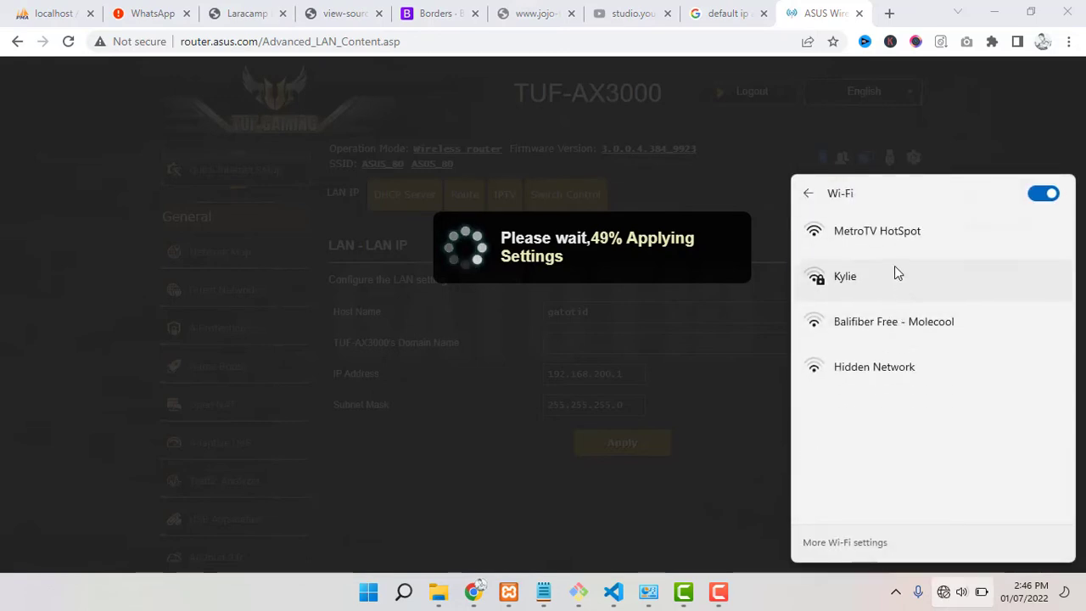
{"action": "left_click", "coordinate": [797, 197]}
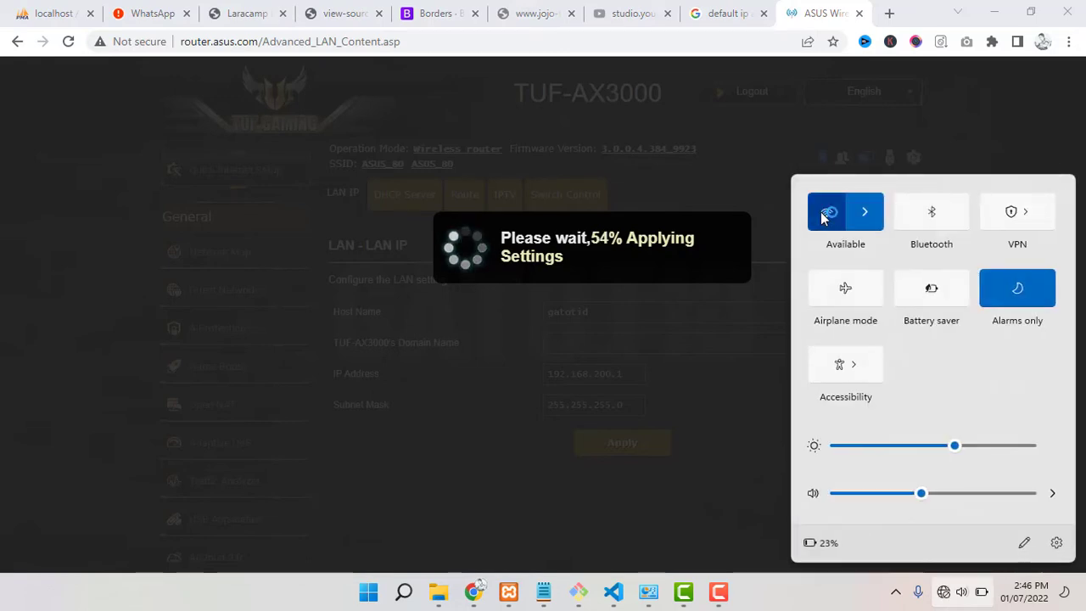
{"action": "left_click", "coordinate": [864, 212]}
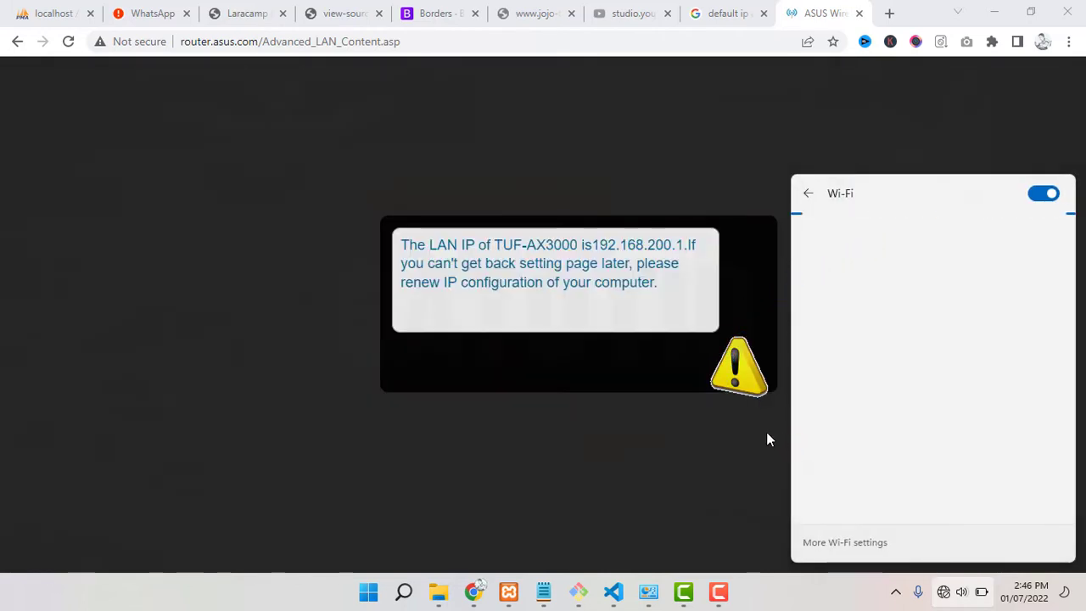
{"action": "left_click", "coordinate": [683, 446]}
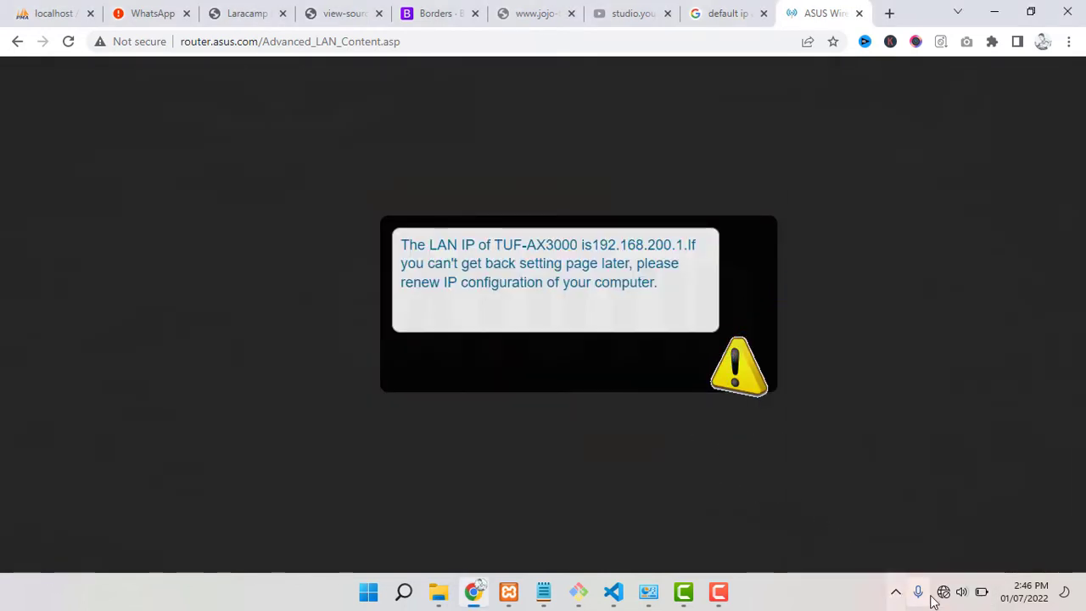
{"action": "left_click", "coordinate": [943, 591]}
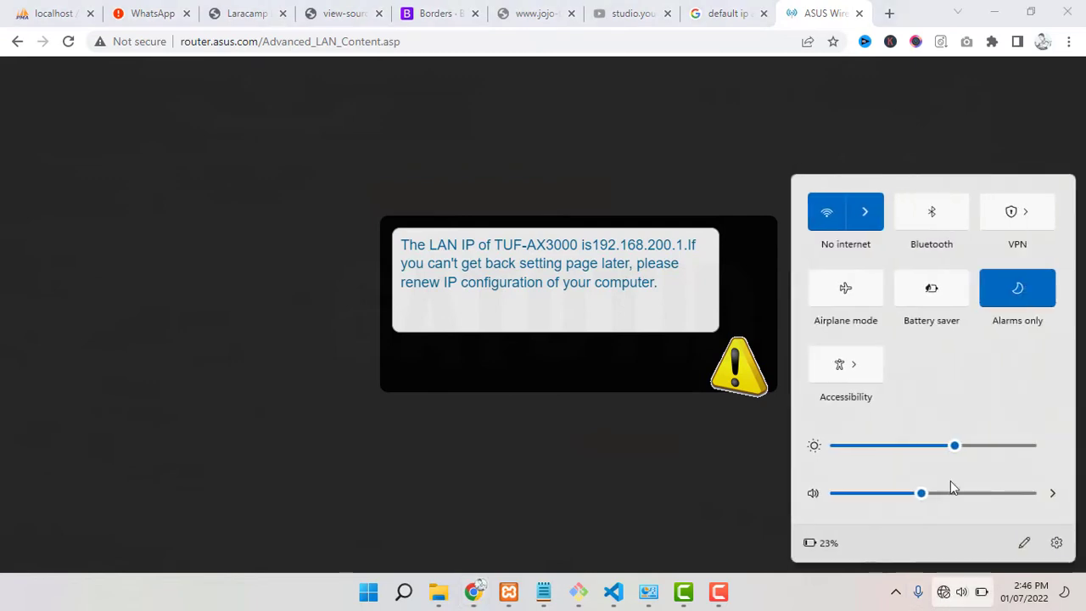
{"action": "left_click", "coordinate": [866, 212]}
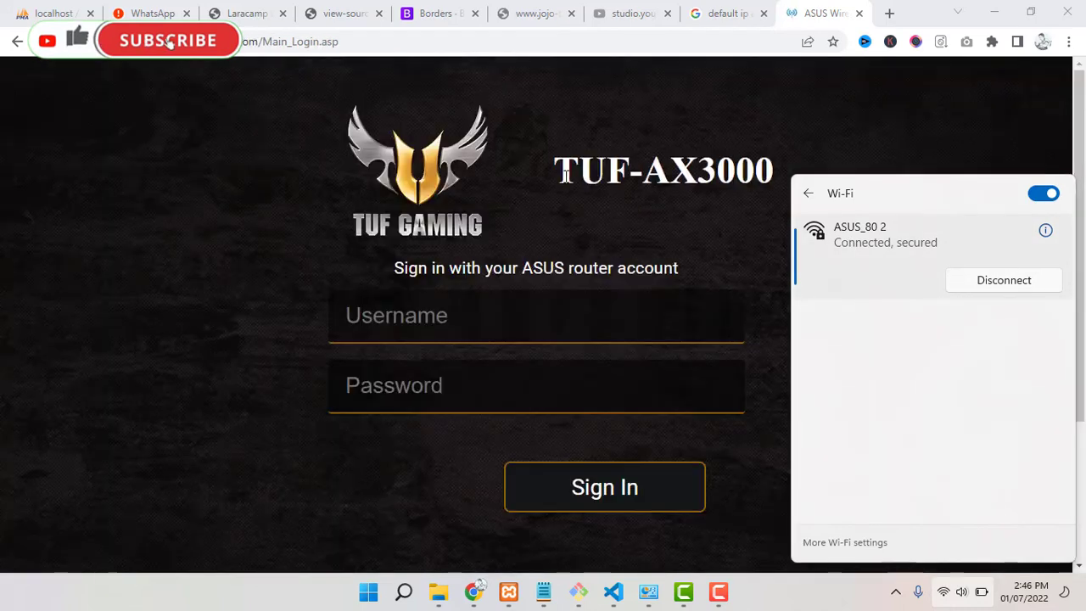
Step: Sign in as administrator with the router password and dismiss Chrome's password breach warning
{"action": "type", "text": "adm"}
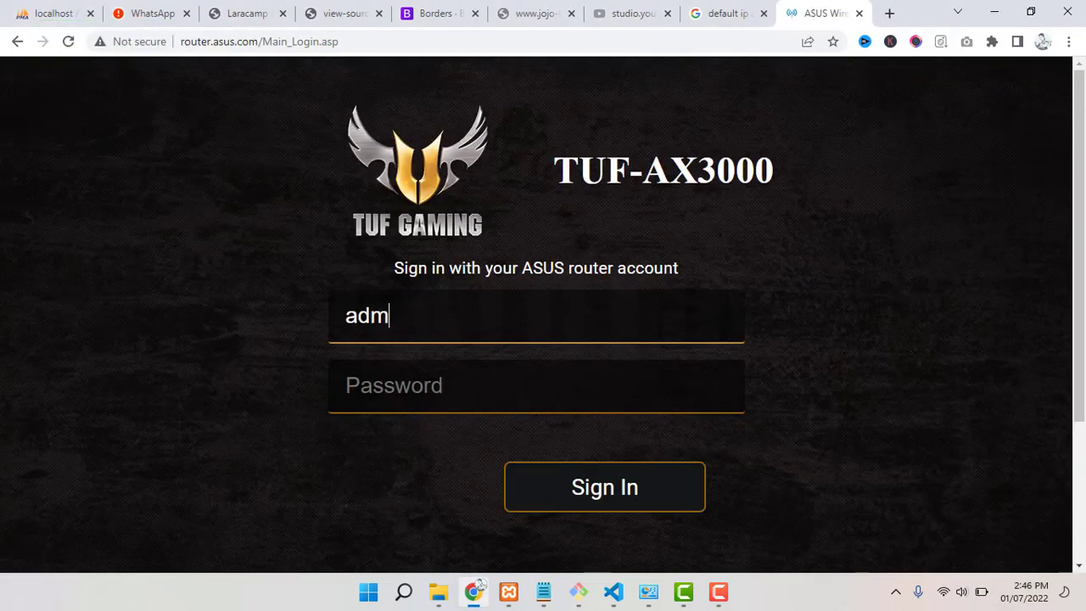
{"action": "type", "text": "in"}
{"action": "key", "text": "Tab"}
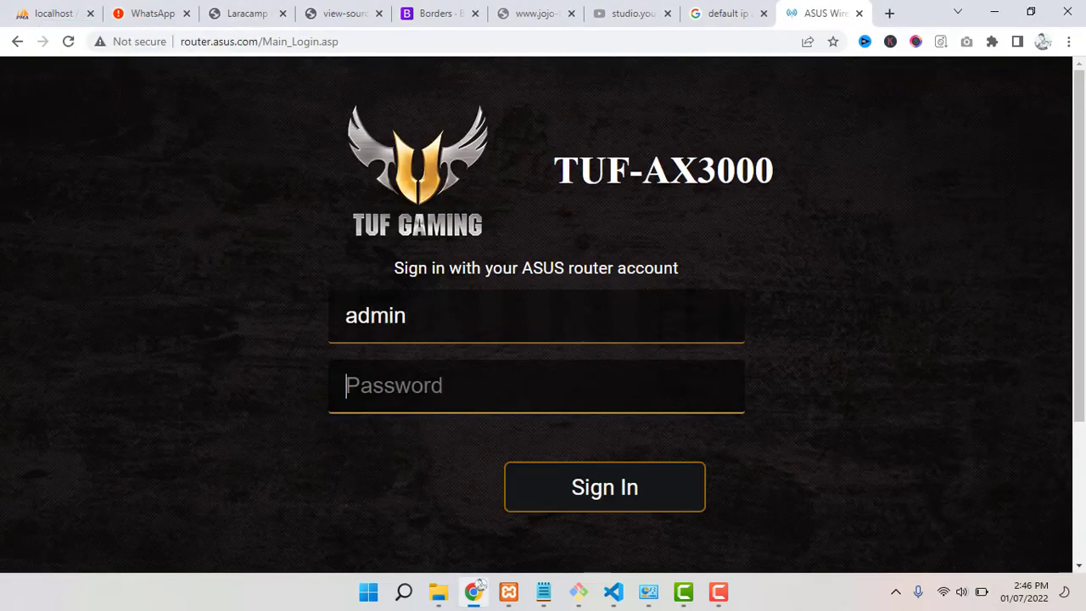
{"action": "key", "text": "shift+Tab"}
{"action": "type", "text": "istrator"}
{"action": "key", "text": "Tab"}
{"action": "type", "text": "password"}
{"action": "key", "text": "Return"}
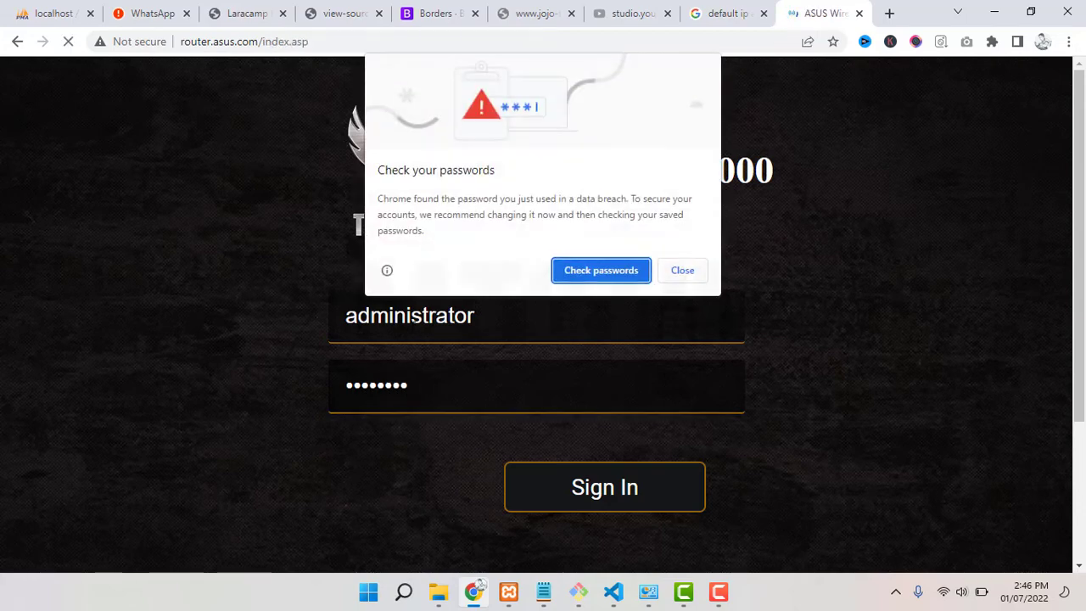
{"action": "left_click", "coordinate": [679, 275]}
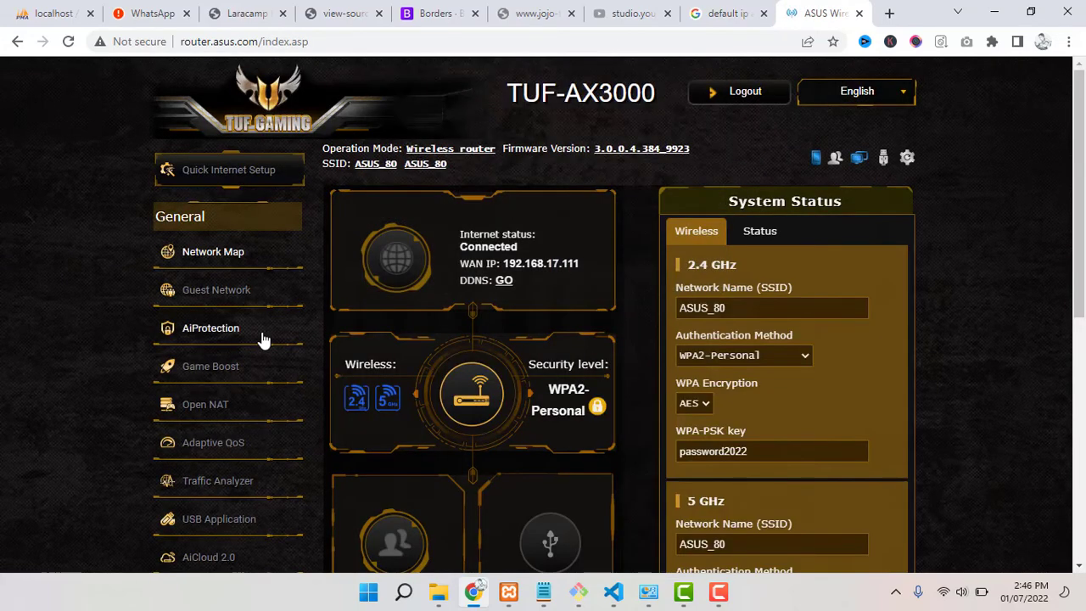
{"action": "scroll", "coordinate": [262, 339], "scroll_direction": "down", "scroll_amount": 4}
{"action": "scroll", "coordinate": [246, 331], "scroll_direction": "down", "scroll_amount": 1}
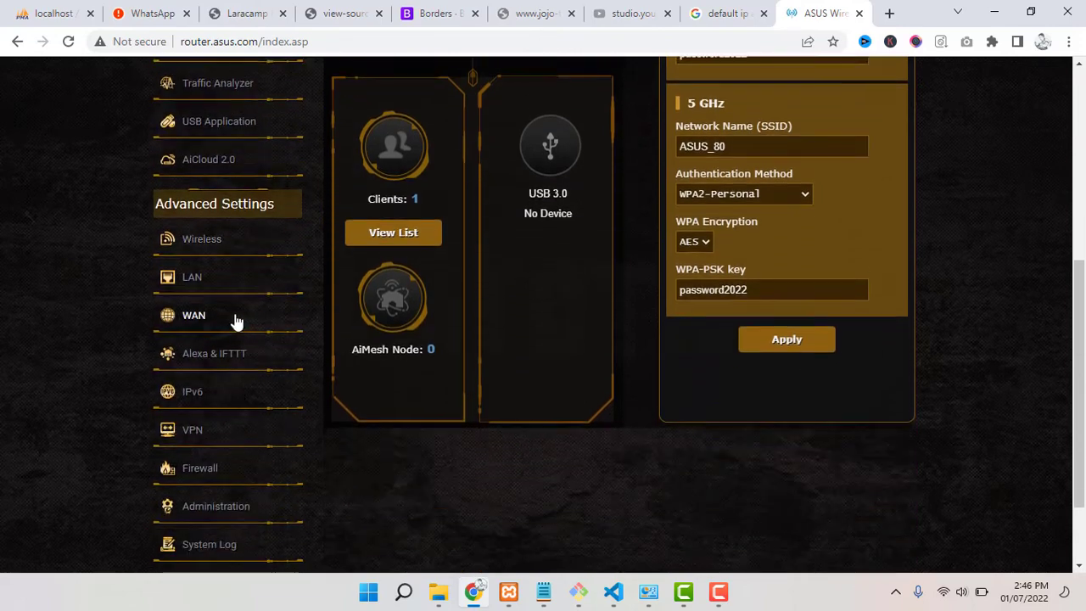
Step: Open Wireless General settings and review the 2.4GHz ASUS_80 network options
{"action": "left_click", "coordinate": [208, 245]}
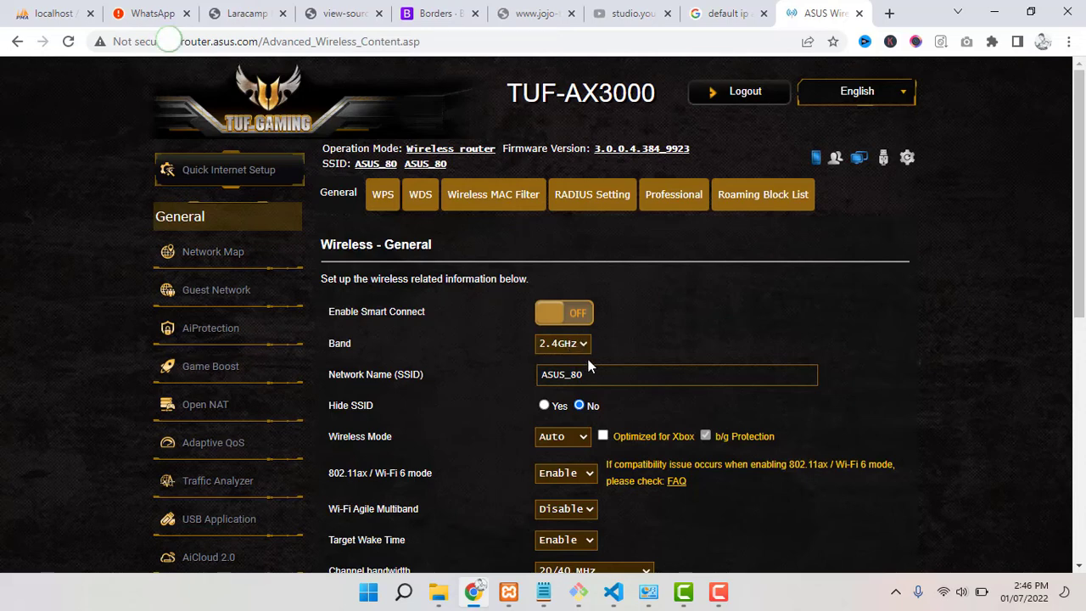
{"action": "left_click_drag", "start_coordinate": [586, 374], "coordinate": [526, 376]}
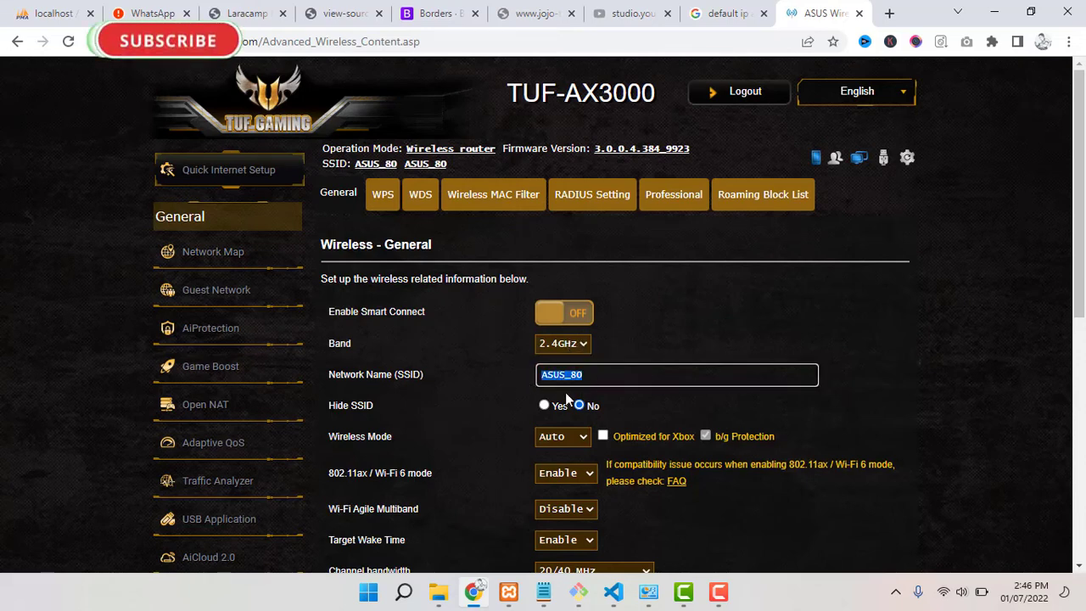
{"action": "left_click", "coordinate": [945, 593]}
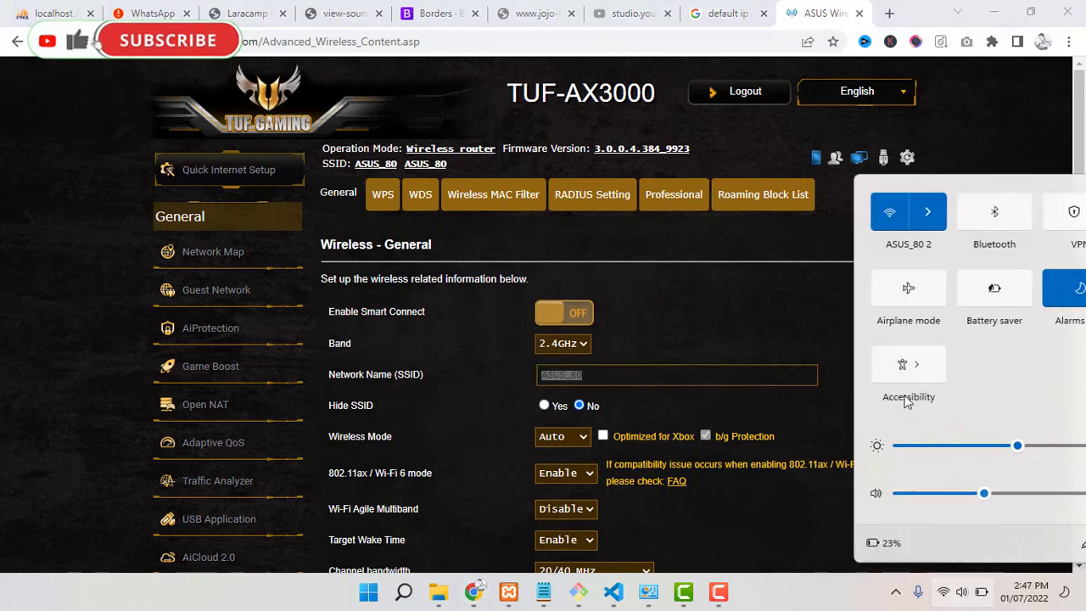
{"action": "left_click", "coordinate": [869, 212]}
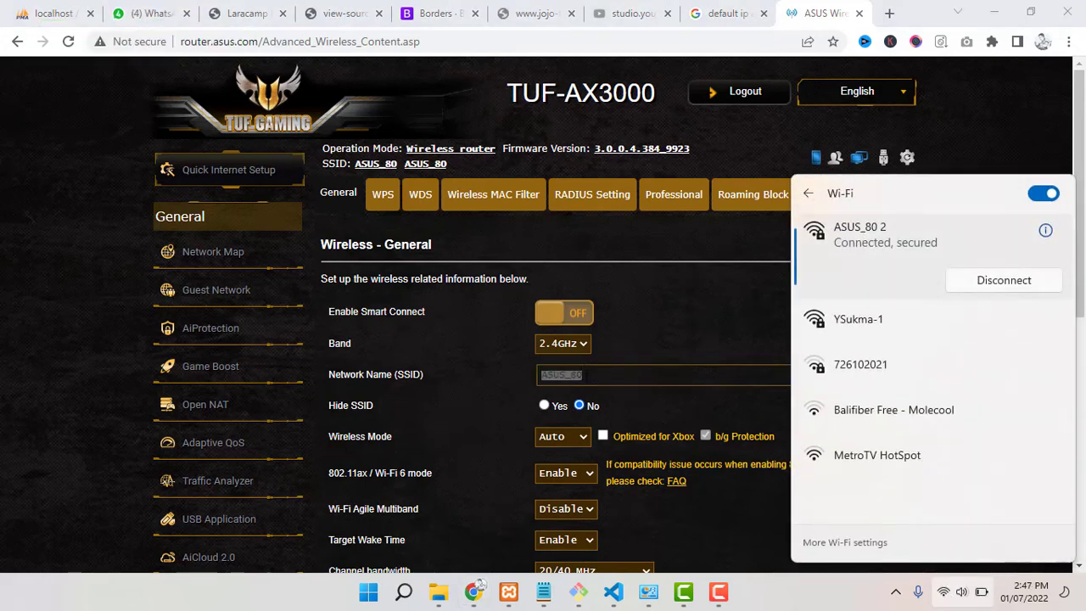
{"action": "left_click", "coordinate": [653, 332]}
{"action": "scroll", "coordinate": [653, 332], "scroll_direction": "down", "scroll_amount": 2}
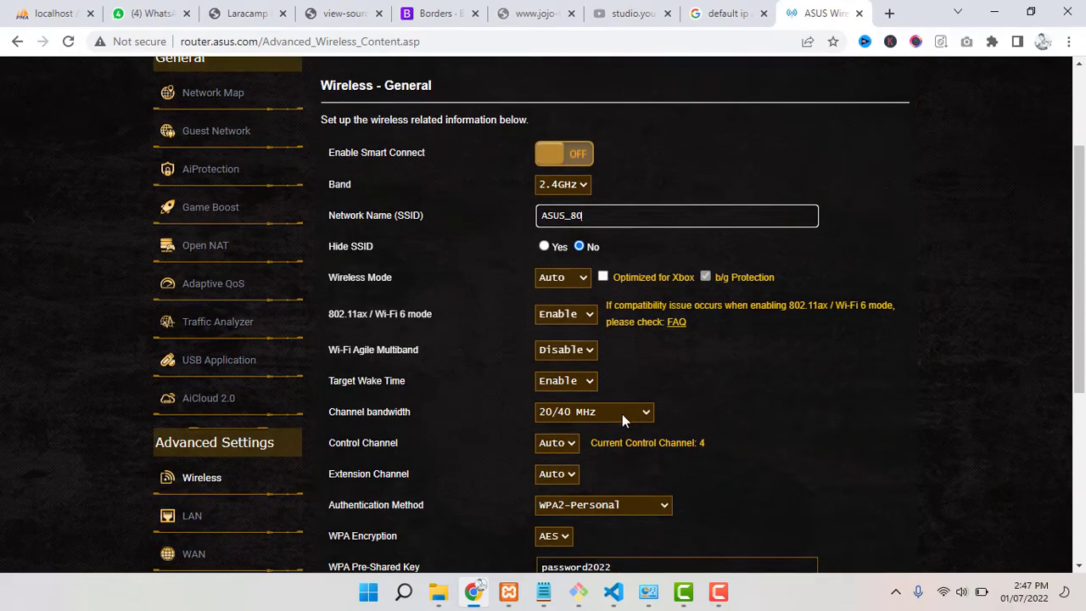
{"action": "scroll", "coordinate": [644, 424], "scroll_direction": "down", "scroll_amount": 3}
{"action": "scroll", "coordinate": [644, 423], "scroll_direction": "up", "scroll_amount": 1}
{"action": "scroll", "coordinate": [644, 423], "scroll_direction": "up", "scroll_amount": 2}
{"action": "scroll", "coordinate": [644, 423], "scroll_direction": "down", "scroll_amount": 2}
{"action": "scroll", "coordinate": [644, 422], "scroll_direction": "up", "scroll_amount": 4}
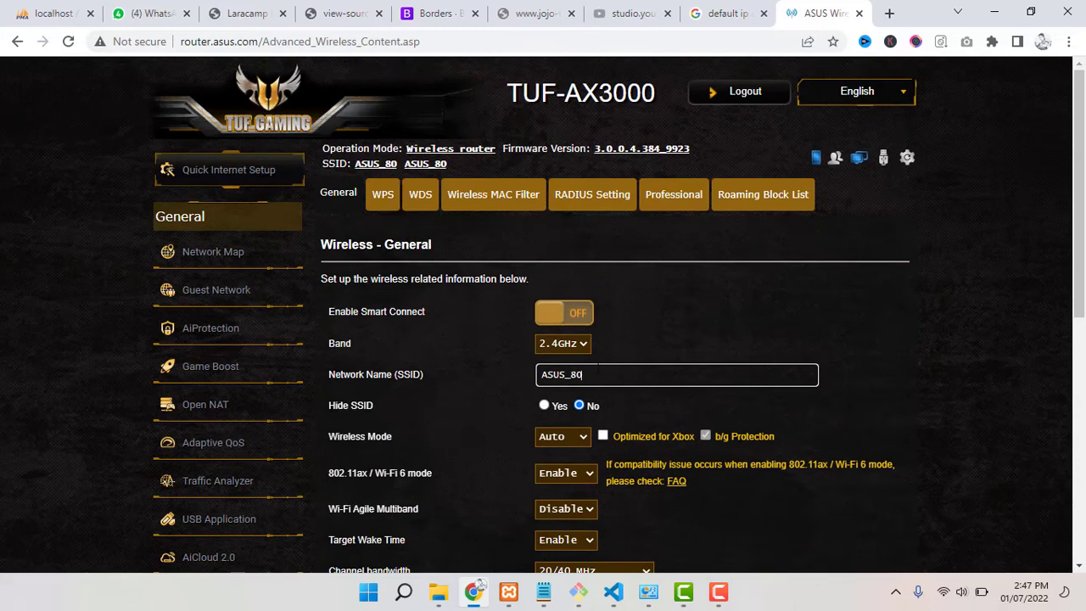
Step: Switch the Band setting to 5GHz
{"action": "left_click", "coordinate": [578, 344]}
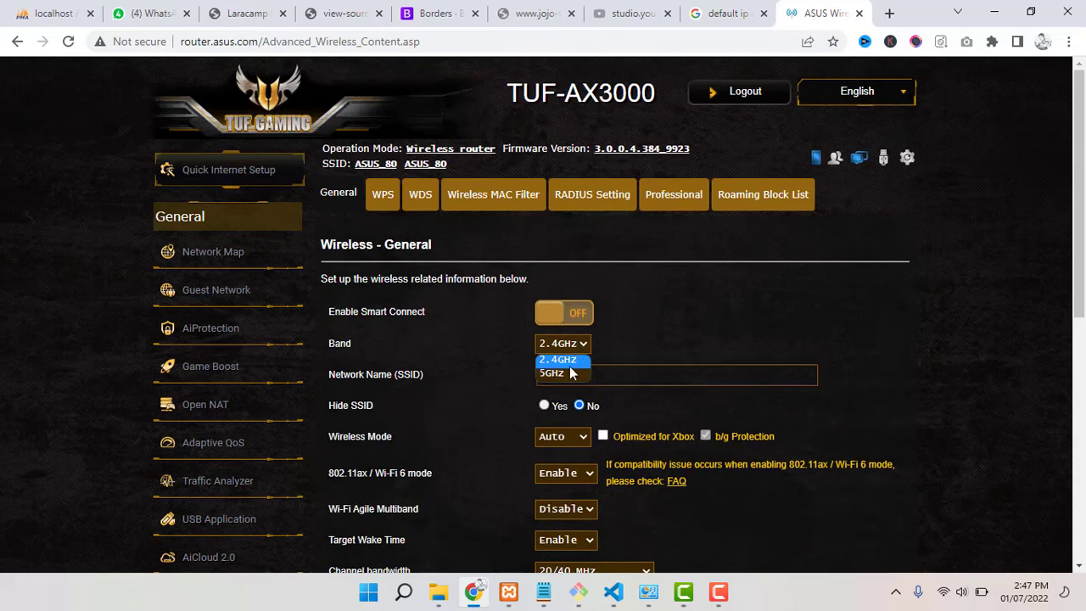
{"action": "left_click", "coordinate": [564, 374]}
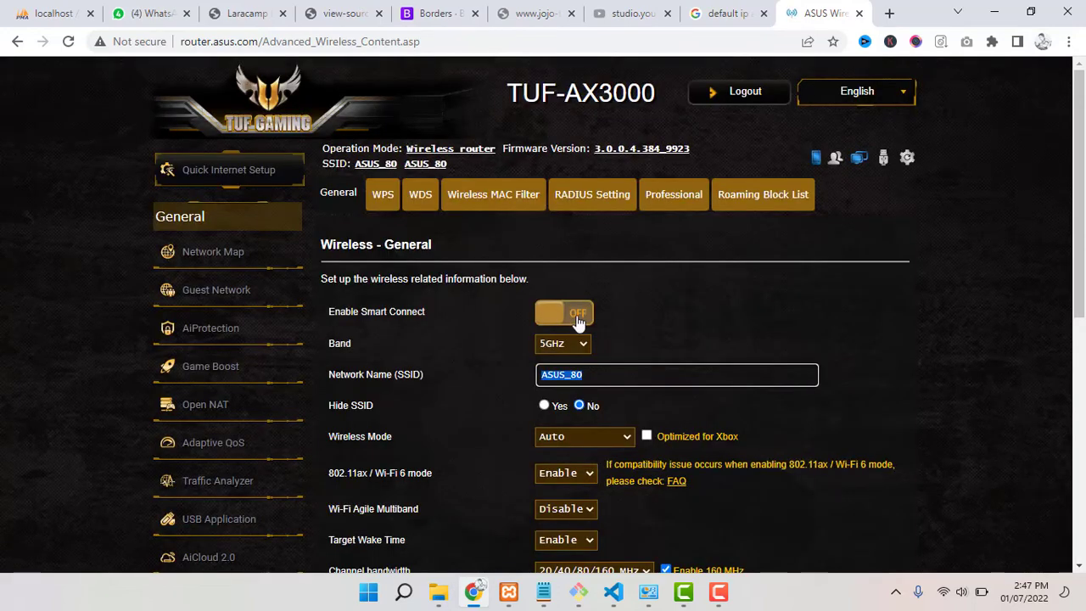
{"action": "left_click", "coordinate": [578, 344]}
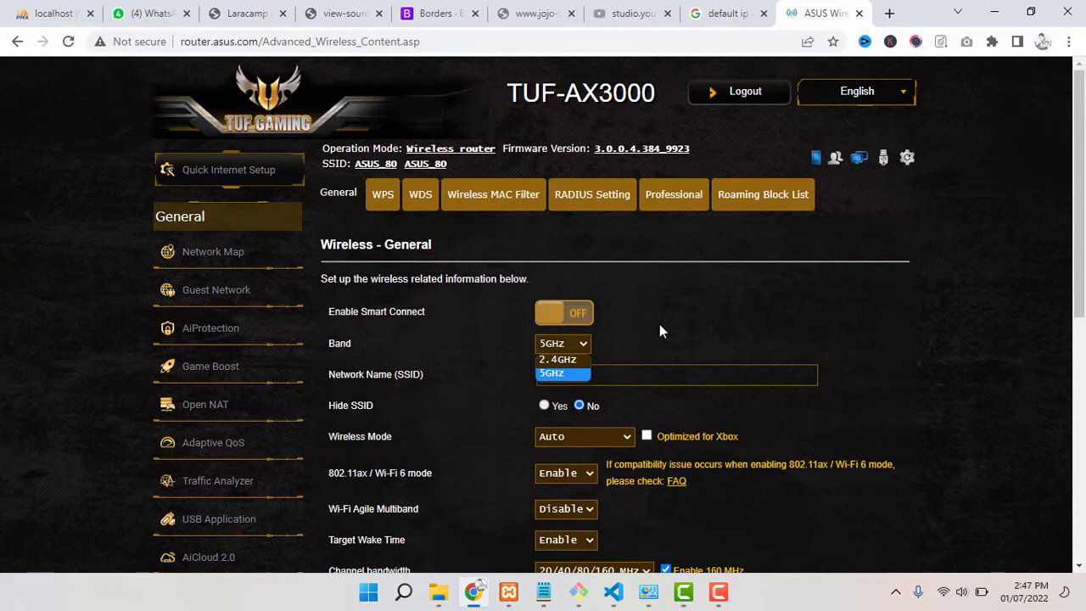
{"action": "key", "text": "Up"}
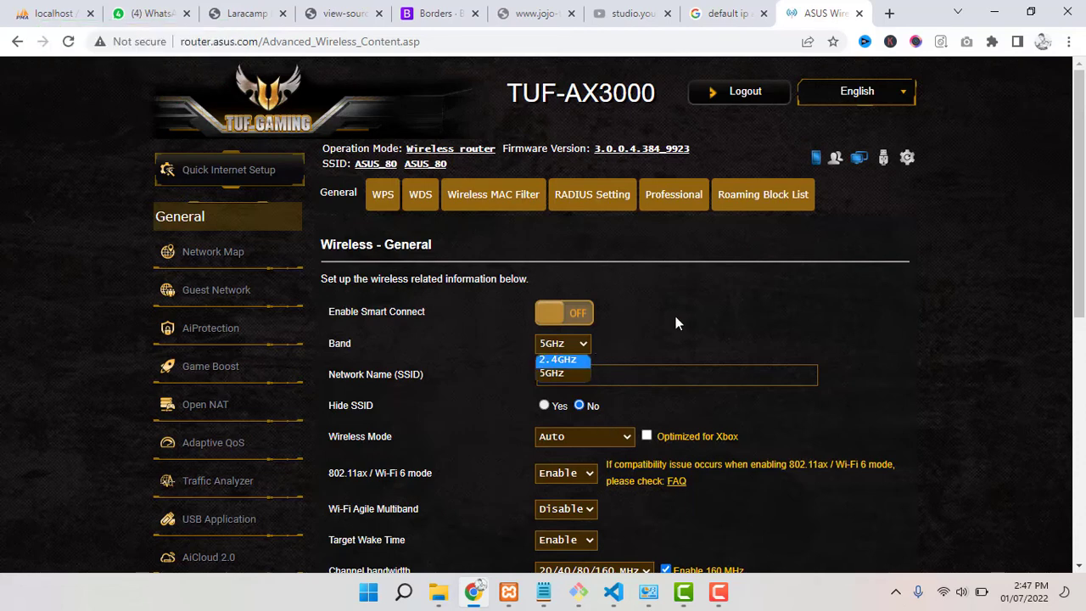
{"action": "key", "text": "Escape"}
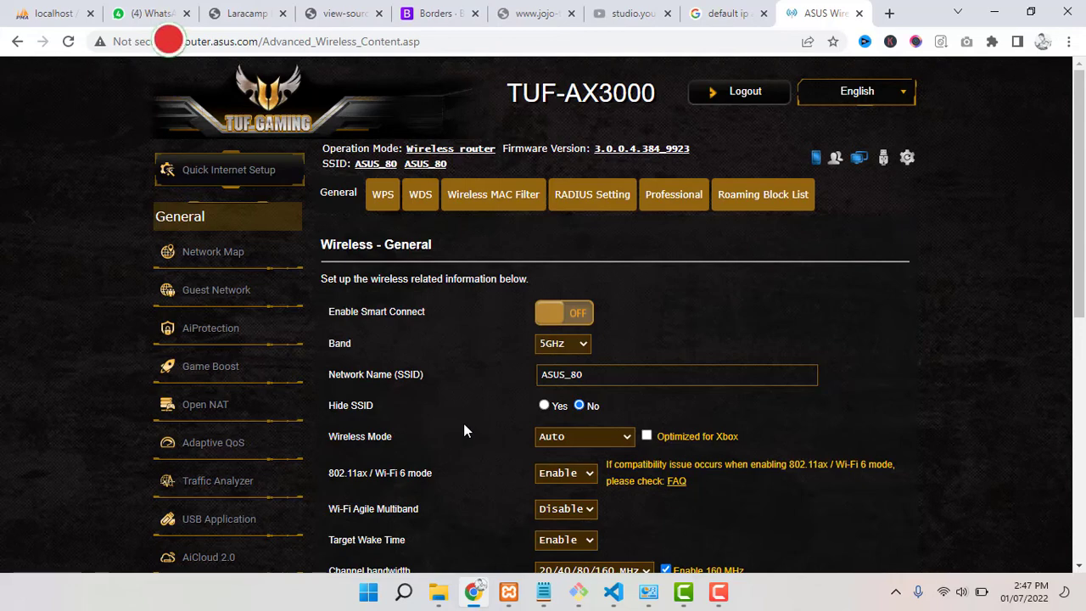
Step: Inspect 5GHz Wireless Mode, Agile Multiband and Control Channel options, then return to 2.4GHz
{"action": "scroll", "coordinate": [463, 423], "scroll_direction": "down", "scroll_amount": 2}
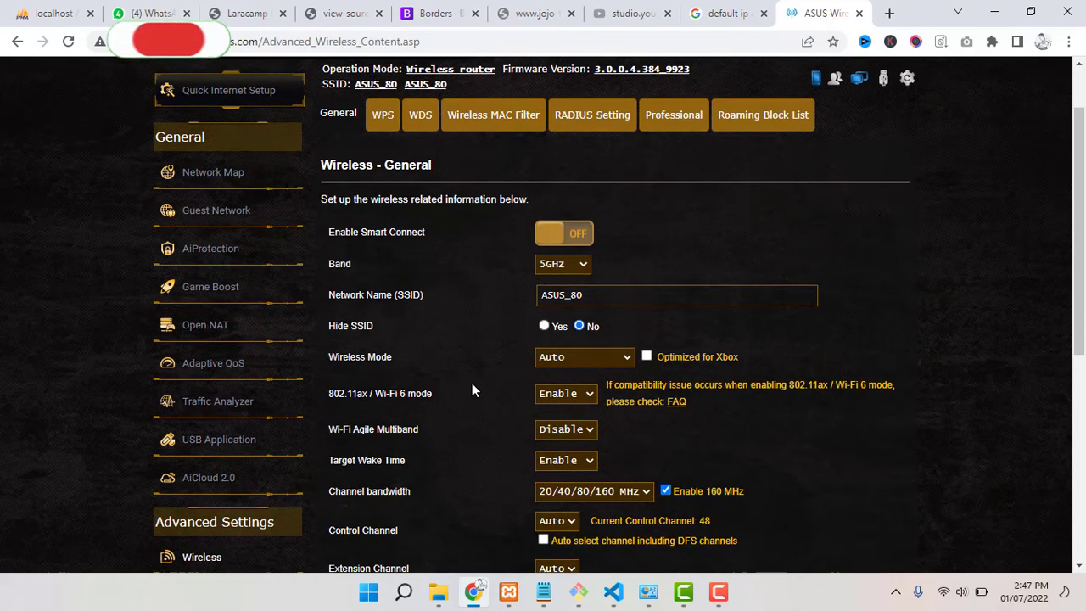
{"action": "left_click", "coordinate": [600, 361]}
{"action": "left_click", "coordinate": [600, 361]}
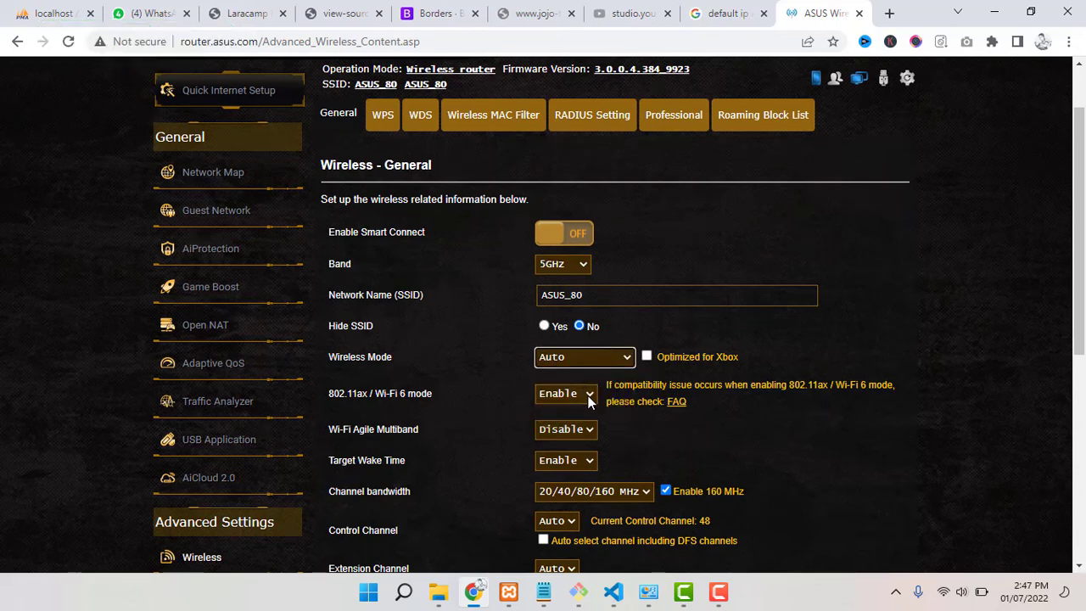
{"action": "left_click", "coordinate": [590, 435]}
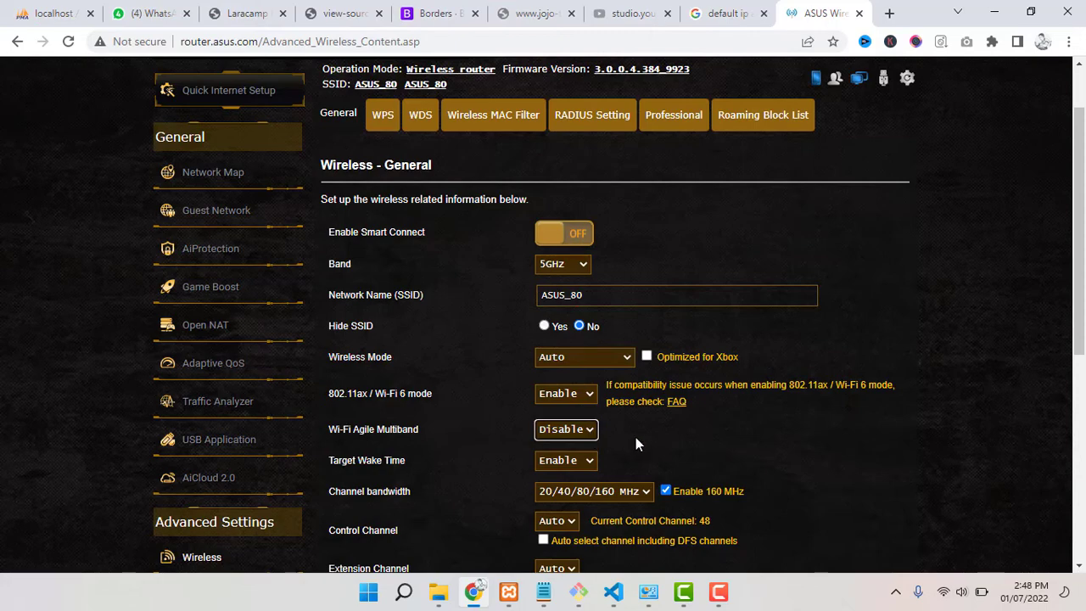
{"action": "scroll", "coordinate": [635, 436], "scroll_direction": "down", "scroll_amount": 1}
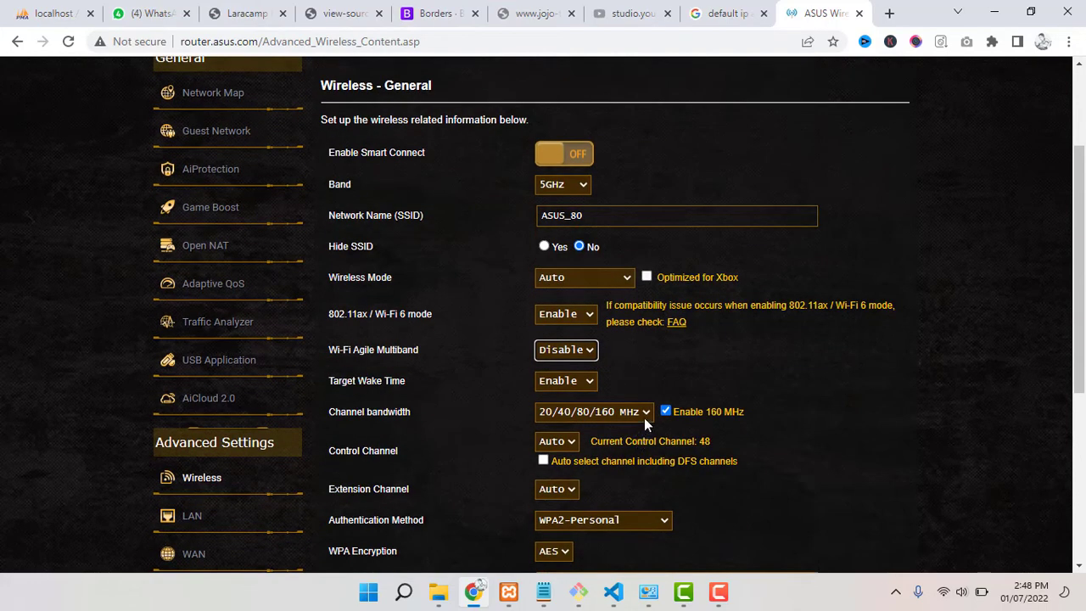
{"action": "left_click", "coordinate": [570, 441]}
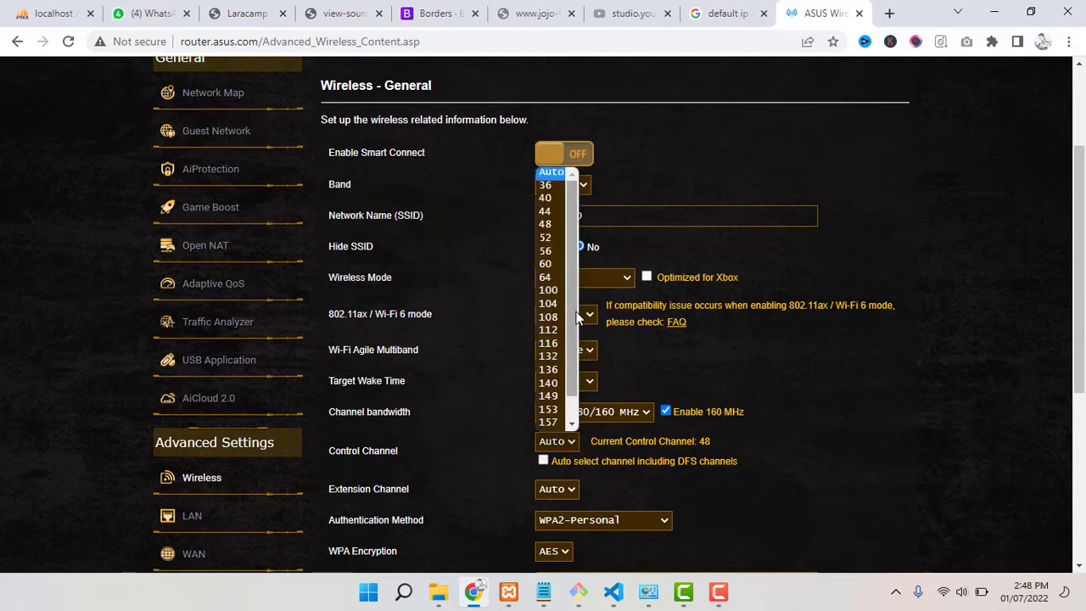
{"action": "left_click", "coordinate": [622, 128]}
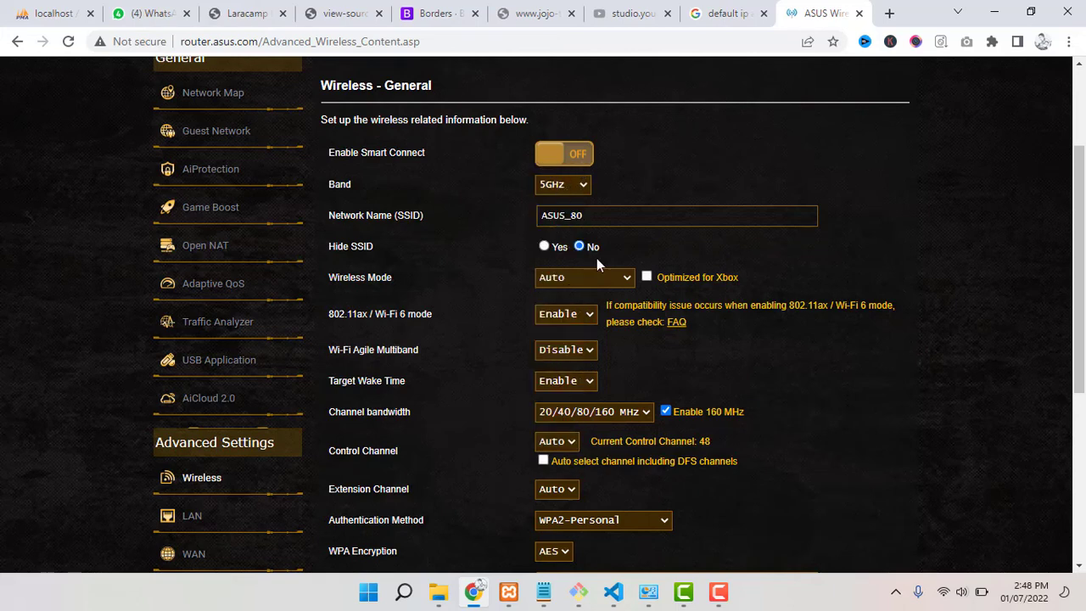
{"action": "left_click", "coordinate": [578, 190]}
Step: Select control channel 11 for the 2.4GHz band
{"action": "scroll", "coordinate": [649, 412], "scroll_direction": "down", "scroll_amount": 4}
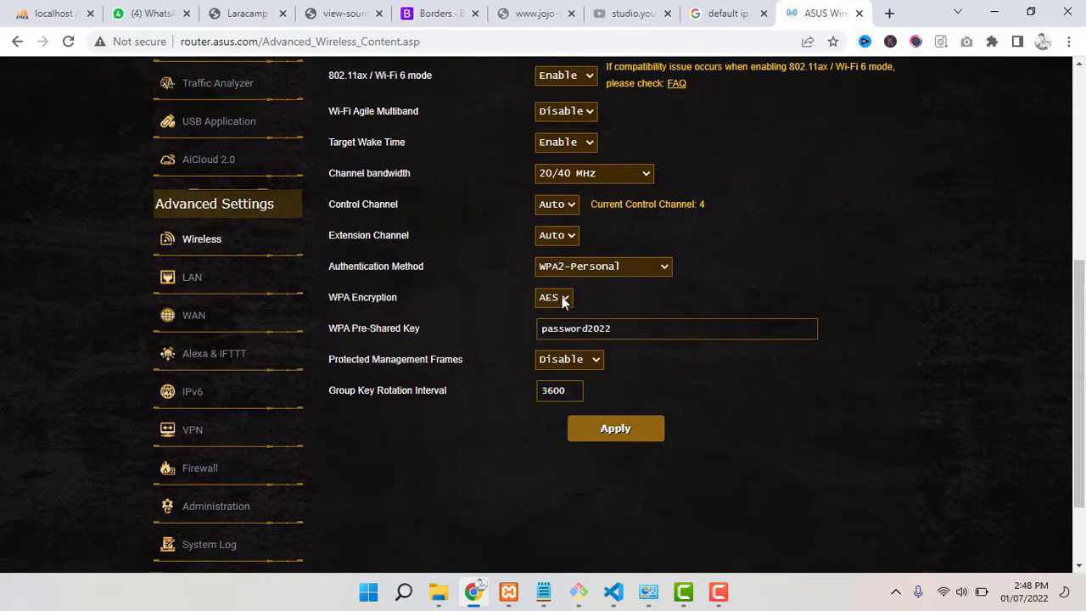
{"action": "left_click", "coordinate": [572, 240]}
{"action": "left_click", "coordinate": [567, 206]}
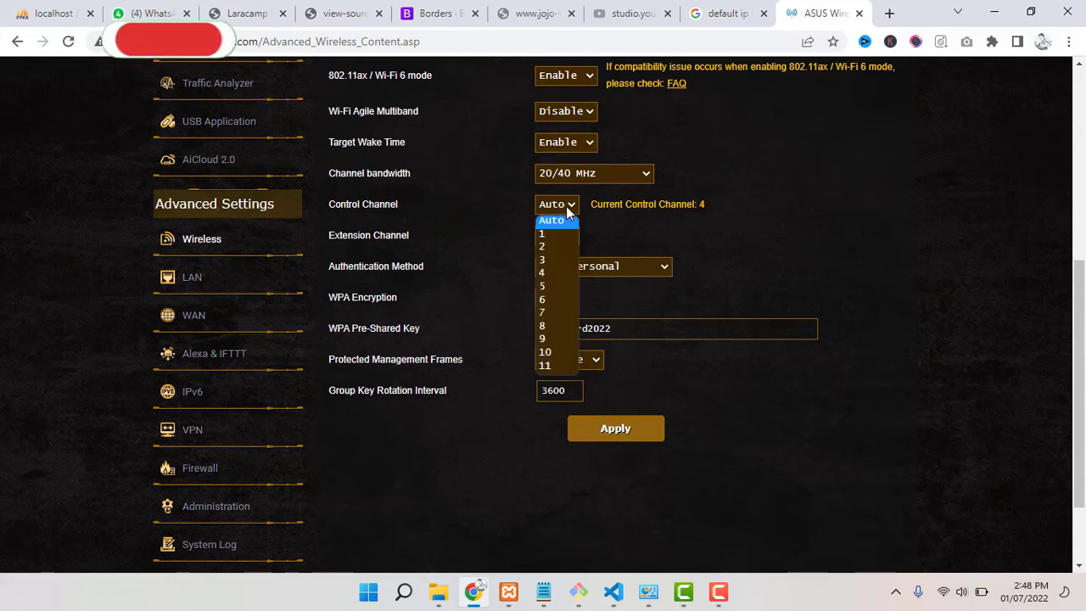
{"action": "left_click", "coordinate": [562, 365]}
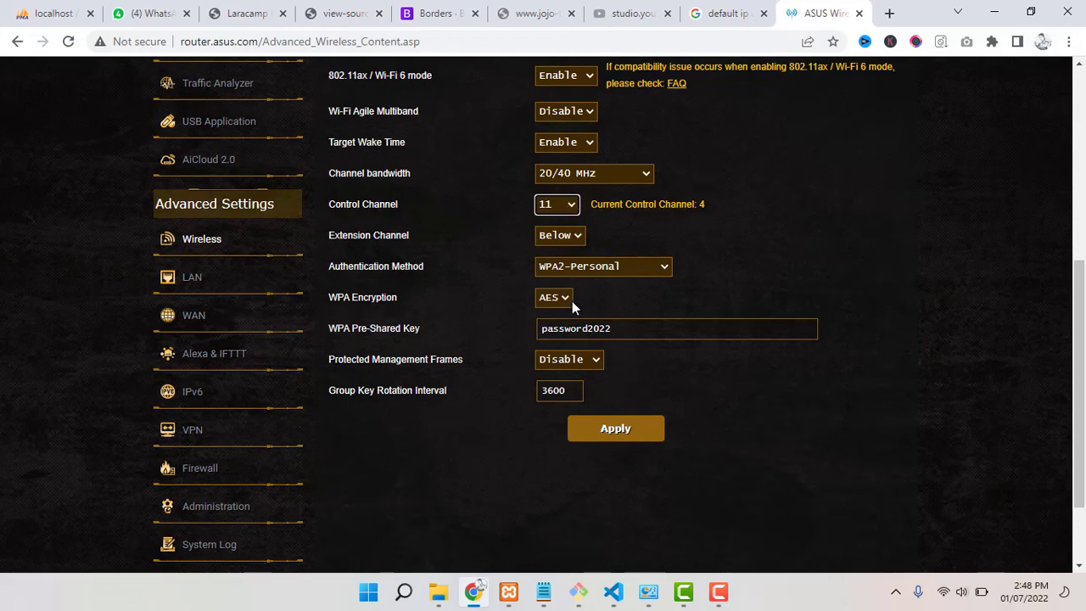
{"action": "scroll", "coordinate": [486, 409], "scroll_direction": "up", "scroll_amount": 1}
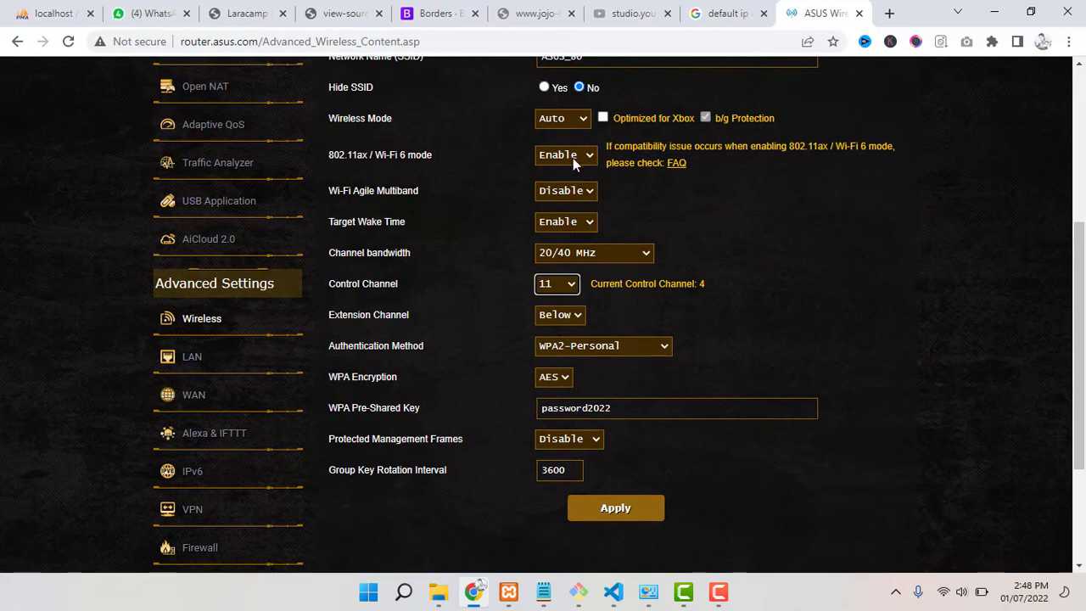
{"action": "scroll", "coordinate": [596, 153], "scroll_direction": "up", "scroll_amount": 1}
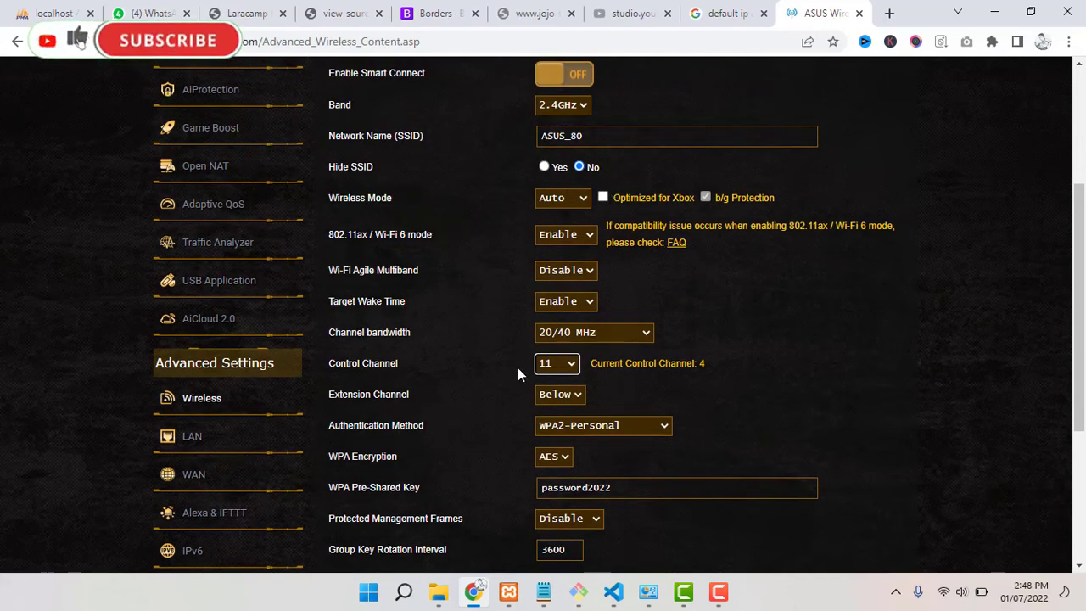
{"action": "scroll", "coordinate": [488, 430], "scroll_direction": "down", "scroll_amount": 2}
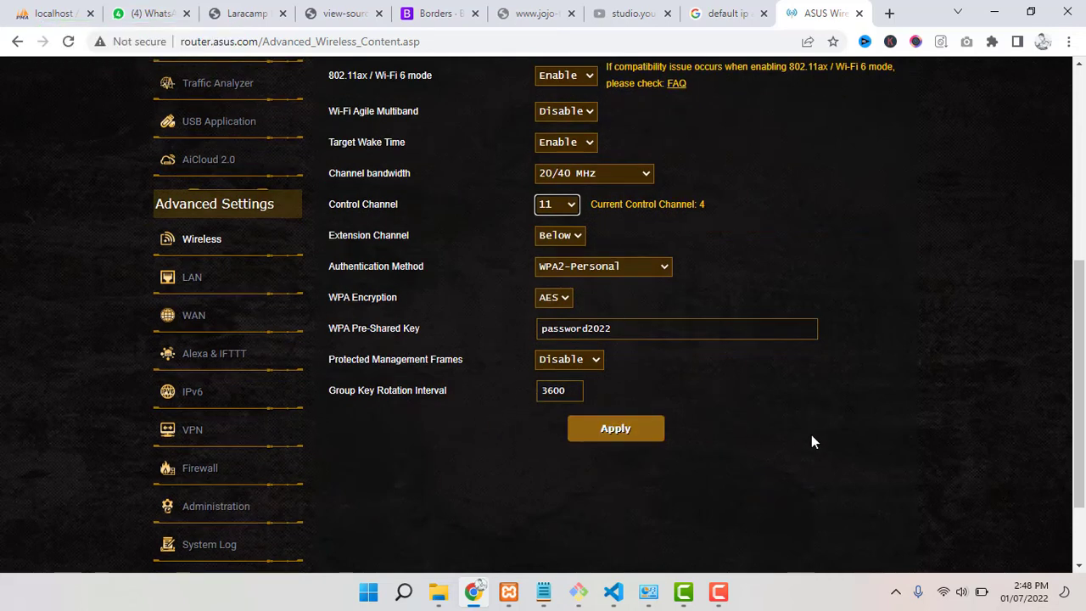
Step: Apply the channel change, recheck the Wi-Fi connection, and reload the wireless settings page
{"action": "left_click", "coordinate": [619, 426]}
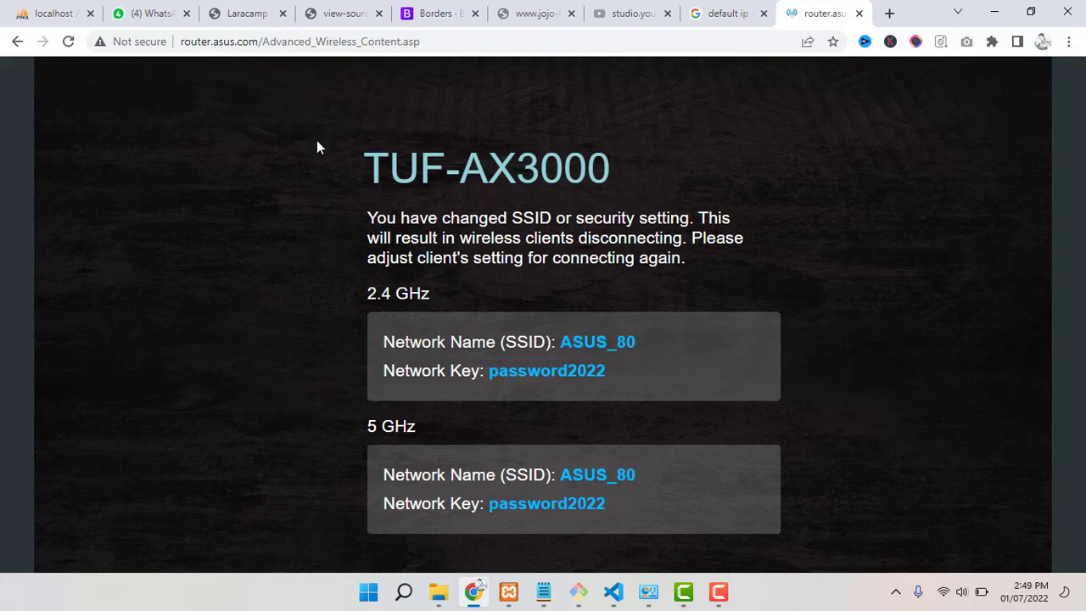
{"action": "left_click", "coordinate": [67, 43]}
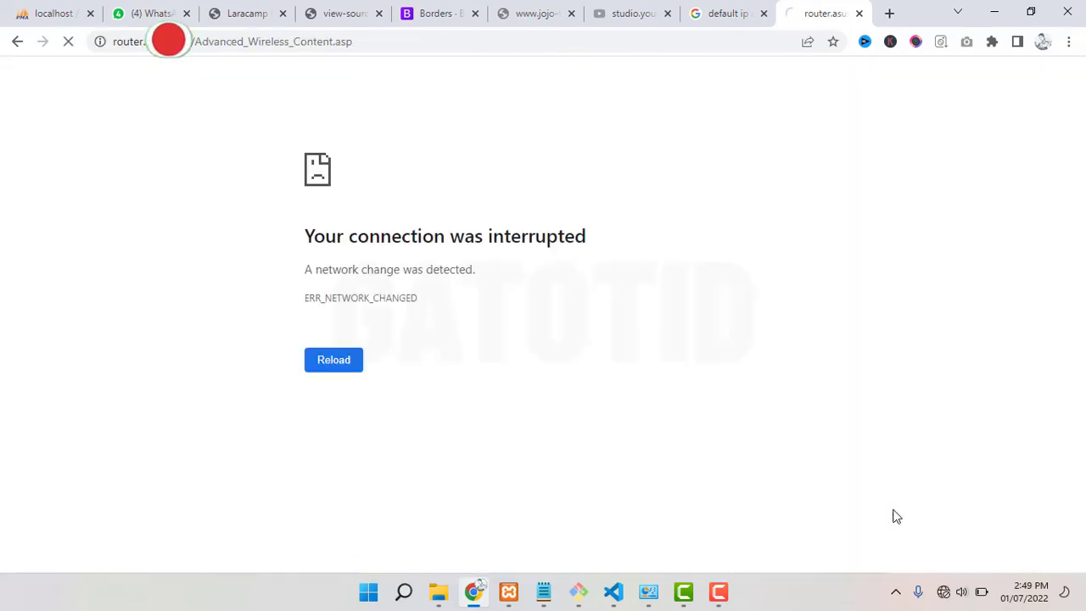
{"action": "left_click", "coordinate": [943, 591]}
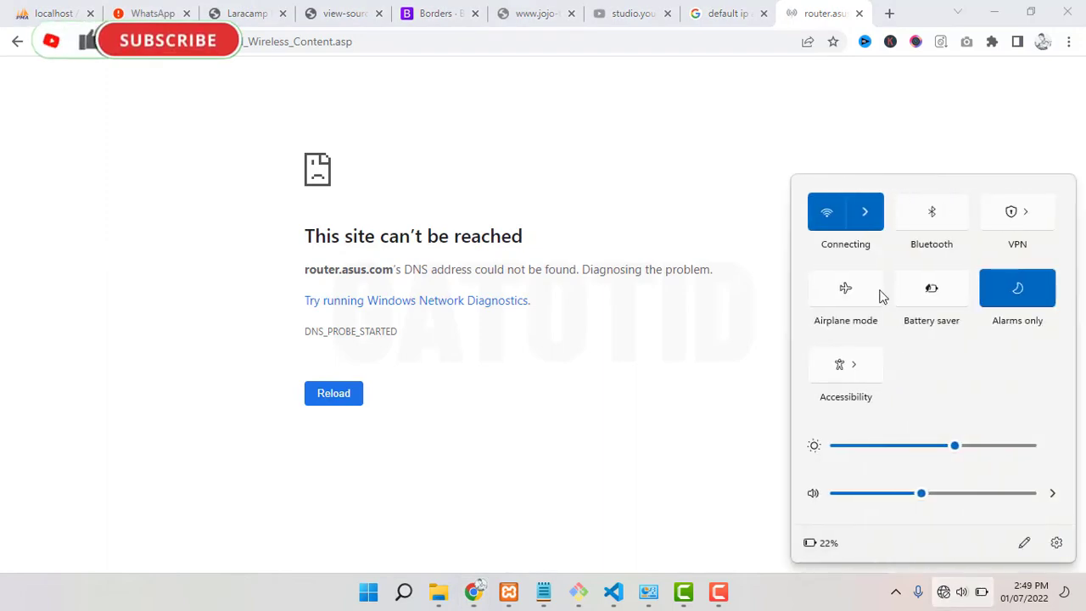
{"action": "left_click", "coordinate": [863, 212]}
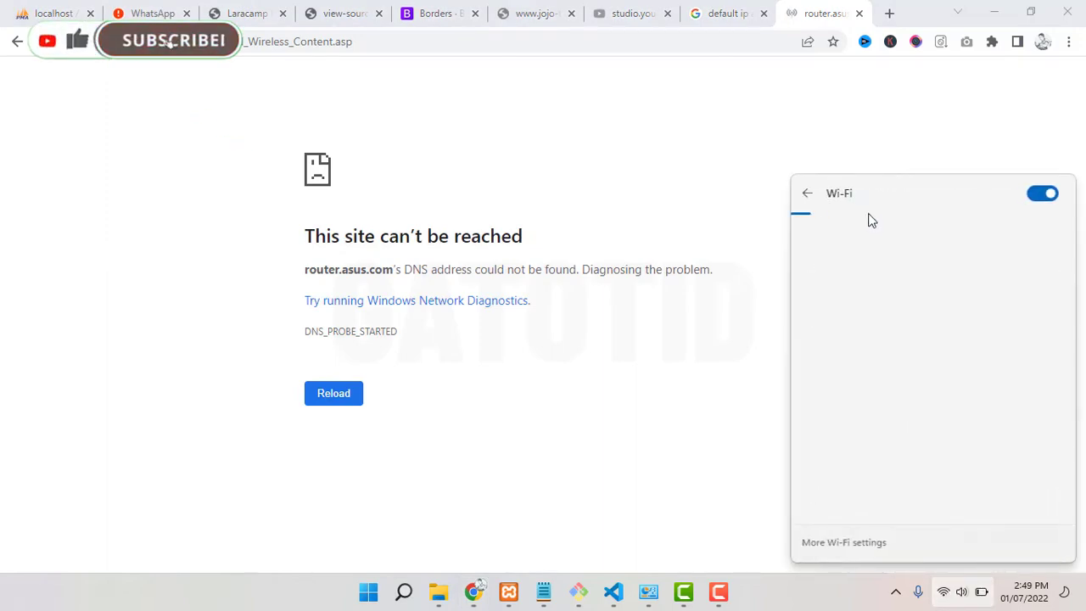
{"action": "left_click", "coordinate": [524, 158]}
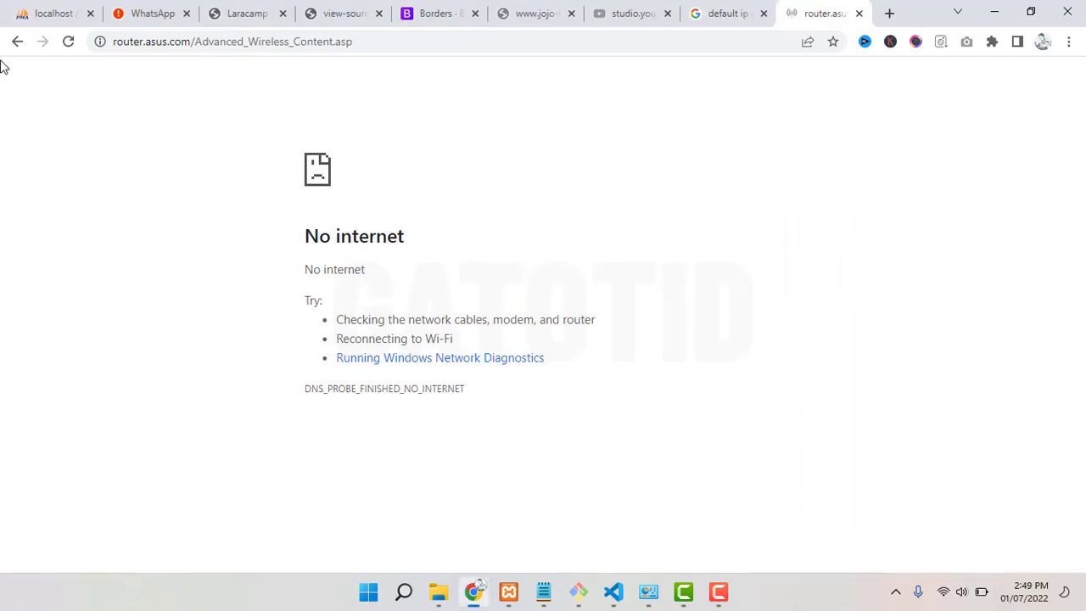
{"action": "left_click", "coordinate": [68, 42]}
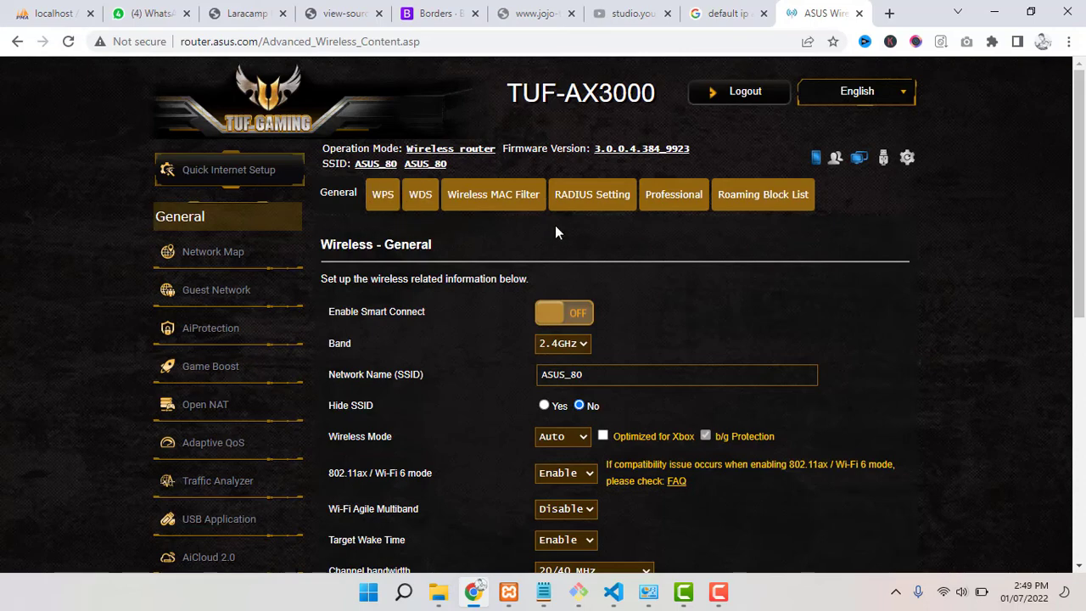
Step: Look through the wireless RADIUS Setting page
{"action": "left_click", "coordinate": [590, 194]}
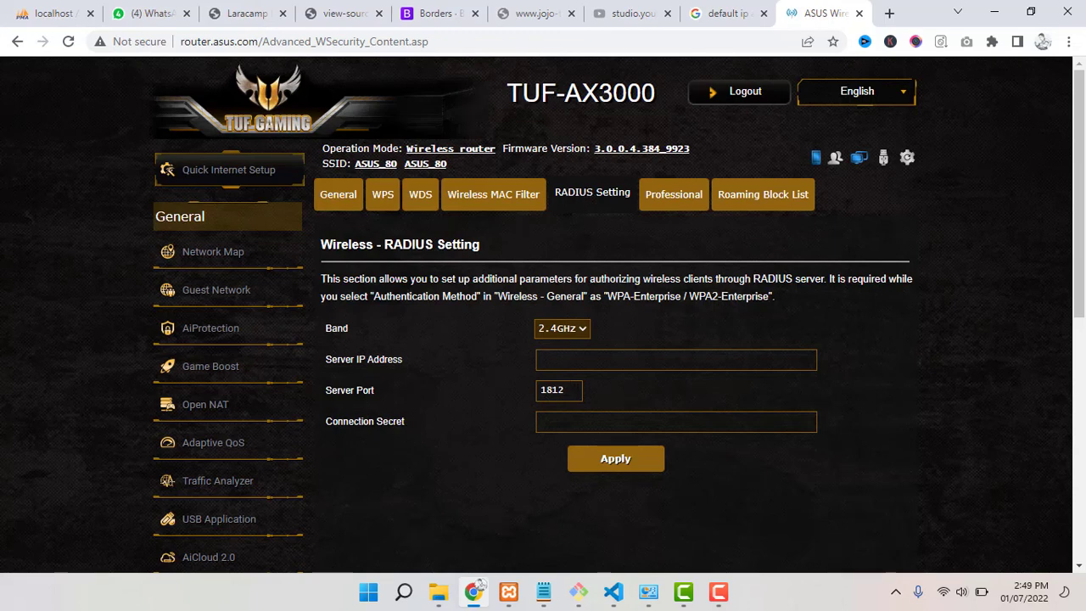
{"action": "left_click", "coordinate": [587, 361]}
{"action": "scroll", "coordinate": [354, 391], "scroll_direction": "down", "scroll_amount": 3}
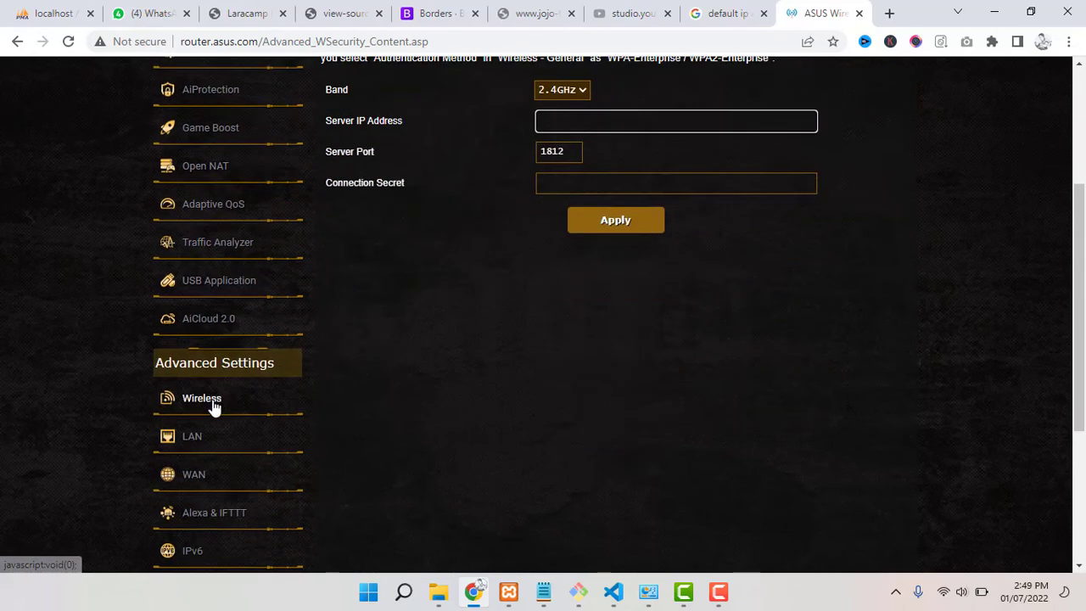
{"action": "scroll", "coordinate": [288, 447], "scroll_direction": "down", "scroll_amount": 1}
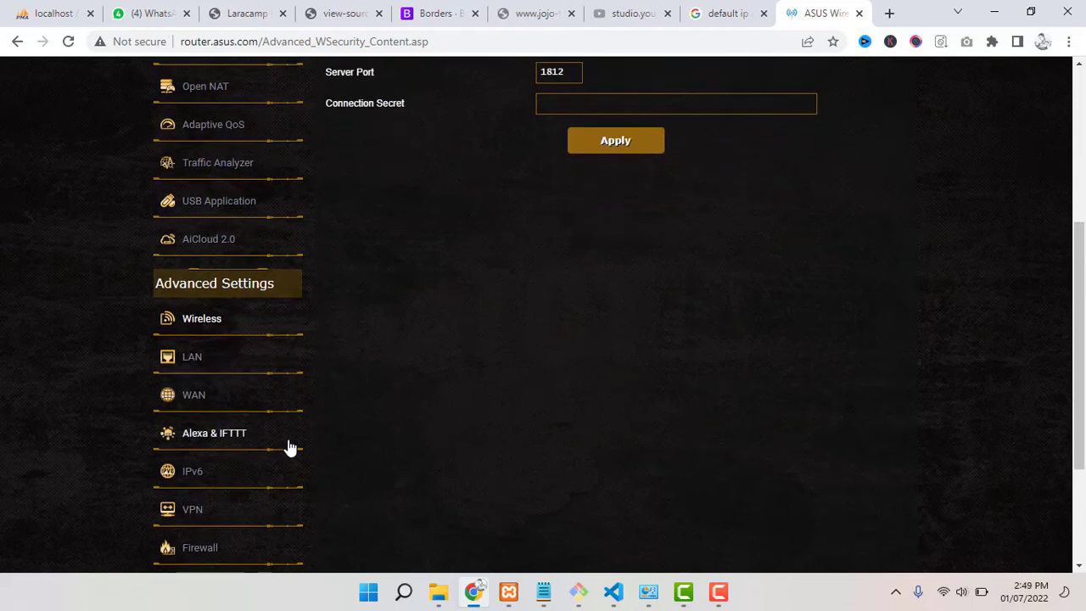
{"action": "scroll", "coordinate": [288, 447], "scroll_direction": "down", "scroll_amount": 1}
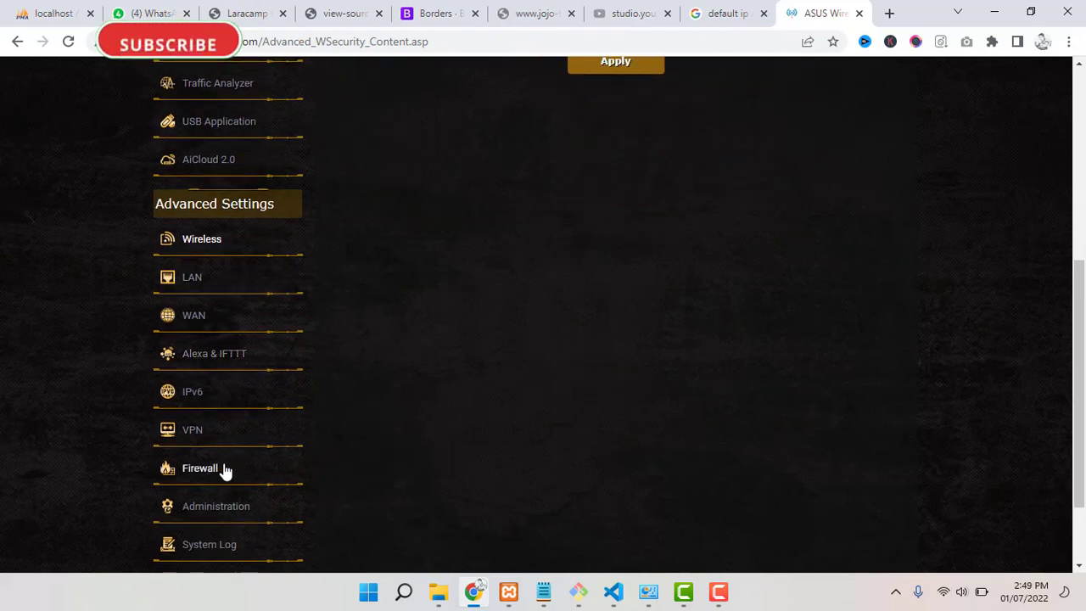
{"action": "scroll", "coordinate": [278, 449], "scroll_direction": "down", "scroll_amount": 1}
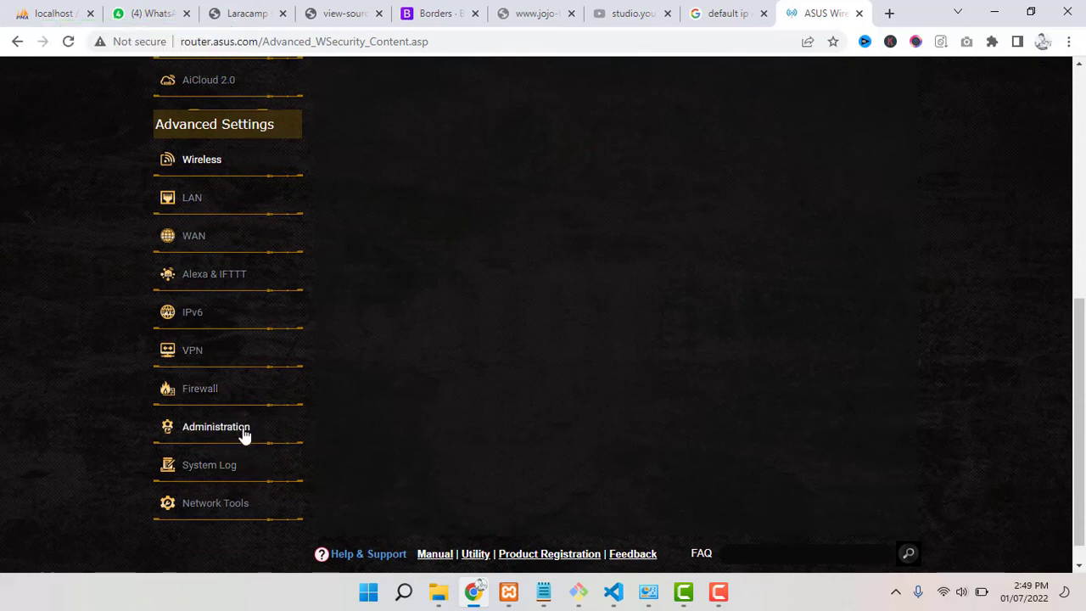
Step: Return to the General wireless settings and scroll through them
{"action": "left_click", "coordinate": [212, 161]}
{"action": "scroll", "coordinate": [662, 297], "scroll_direction": "down", "scroll_amount": 2}
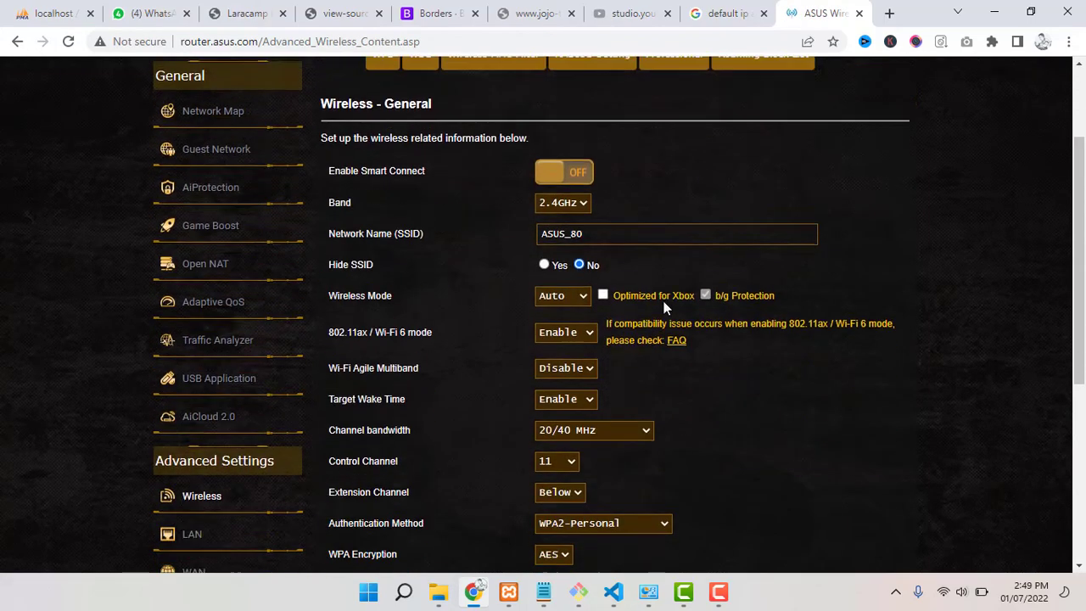
{"action": "scroll", "coordinate": [664, 307], "scroll_direction": "down", "scroll_amount": 1}
{"action": "scroll", "coordinate": [664, 303], "scroll_direction": "down", "scroll_amount": 2}
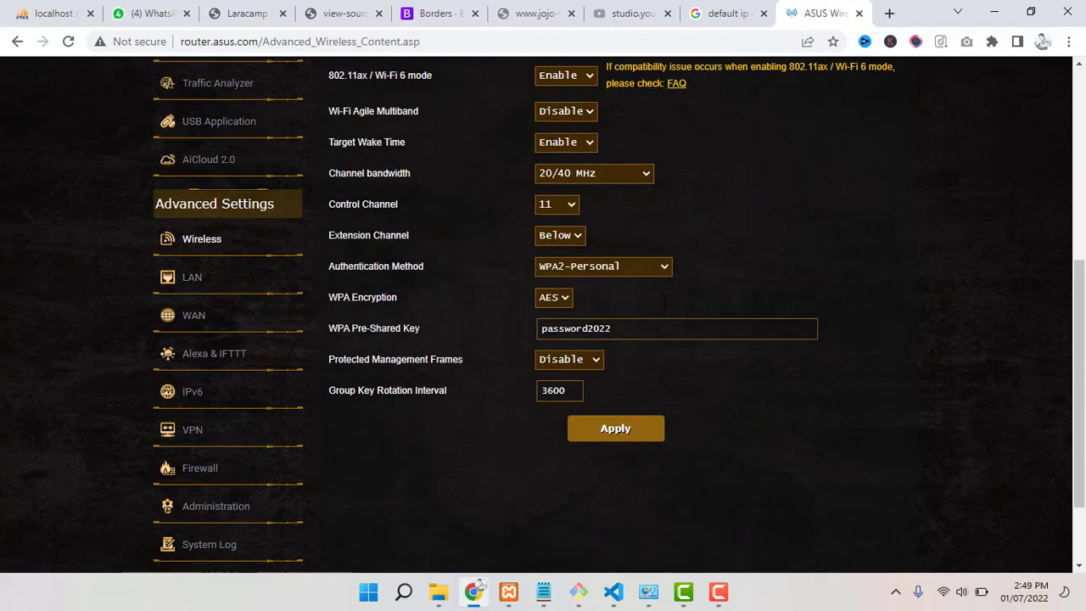
{"action": "scroll", "coordinate": [663, 301], "scroll_direction": "up", "scroll_amount": 2}
{"action": "scroll", "coordinate": [664, 307], "scroll_direction": "up", "scroll_amount": 2}
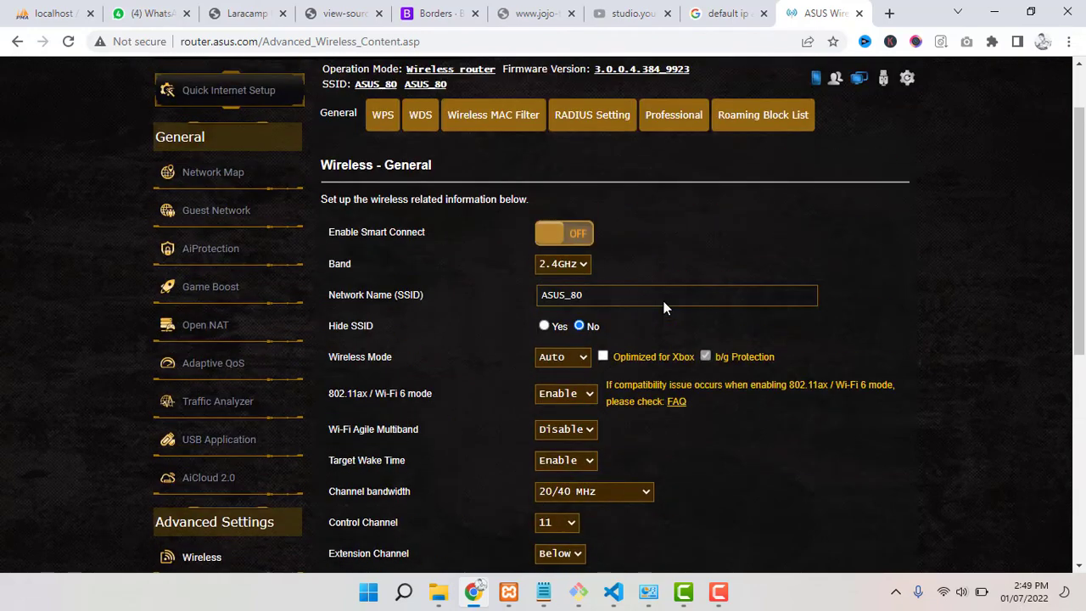
{"action": "scroll", "coordinate": [664, 307], "scroll_direction": "down", "scroll_amount": 4}
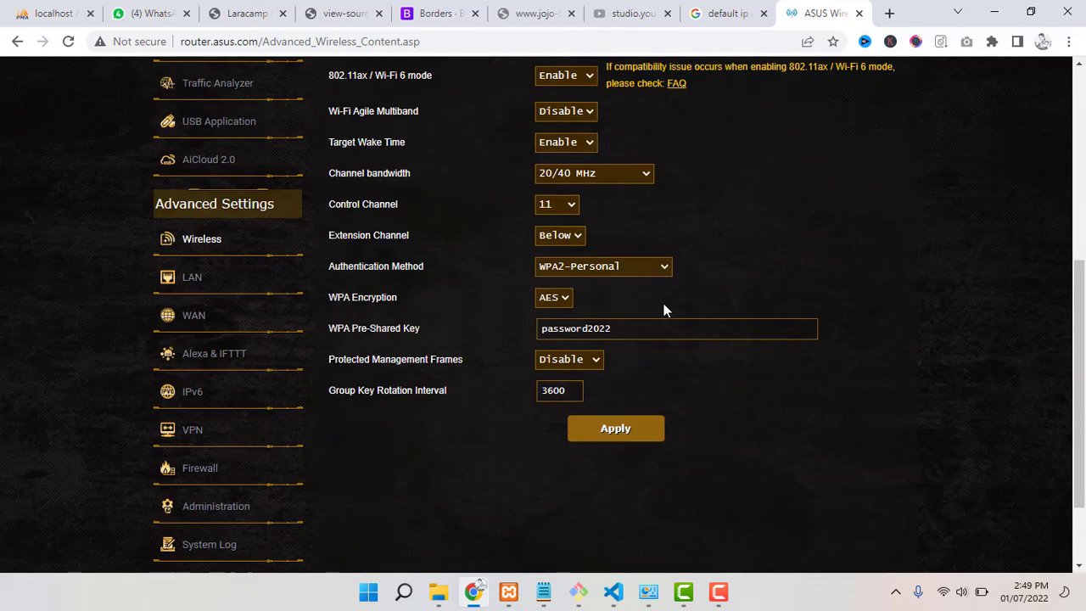
{"action": "scroll", "coordinate": [667, 308], "scroll_direction": "down", "scroll_amount": 2}
Step: Open Administration and review the Operation Mode page
{"action": "left_click", "coordinate": [252, 405]}
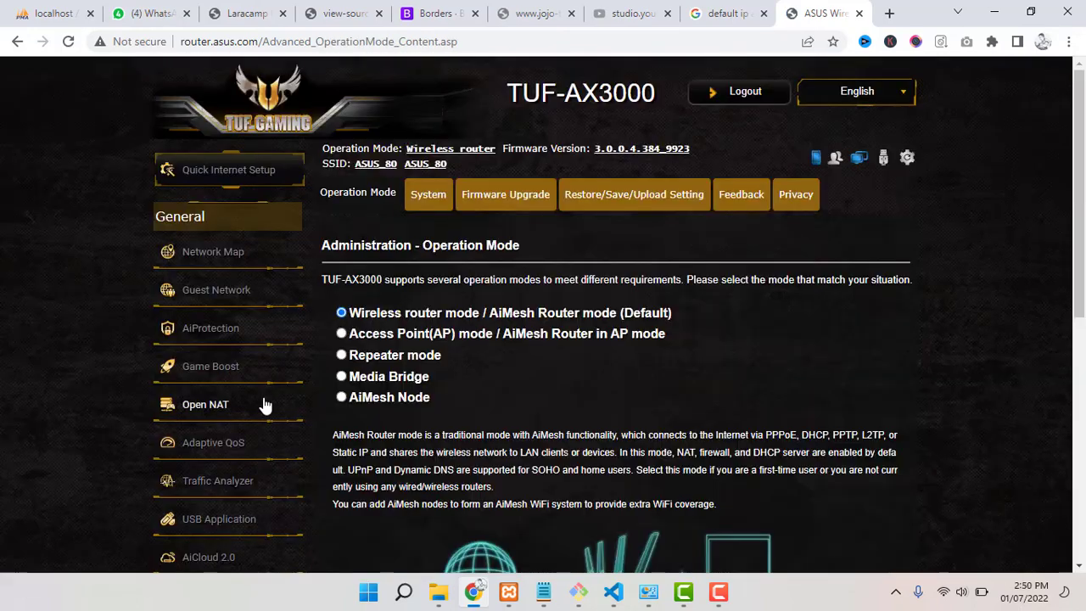
{"action": "scroll", "coordinate": [621, 352], "scroll_direction": "down", "scroll_amount": 3}
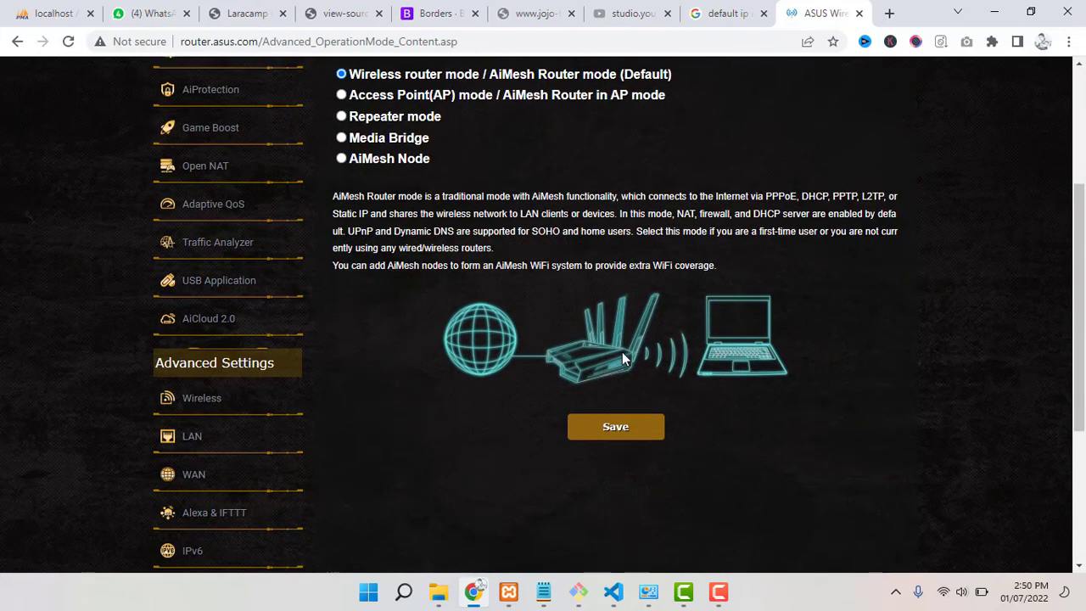
{"action": "scroll", "coordinate": [621, 352], "scroll_direction": "up", "scroll_amount": 3}
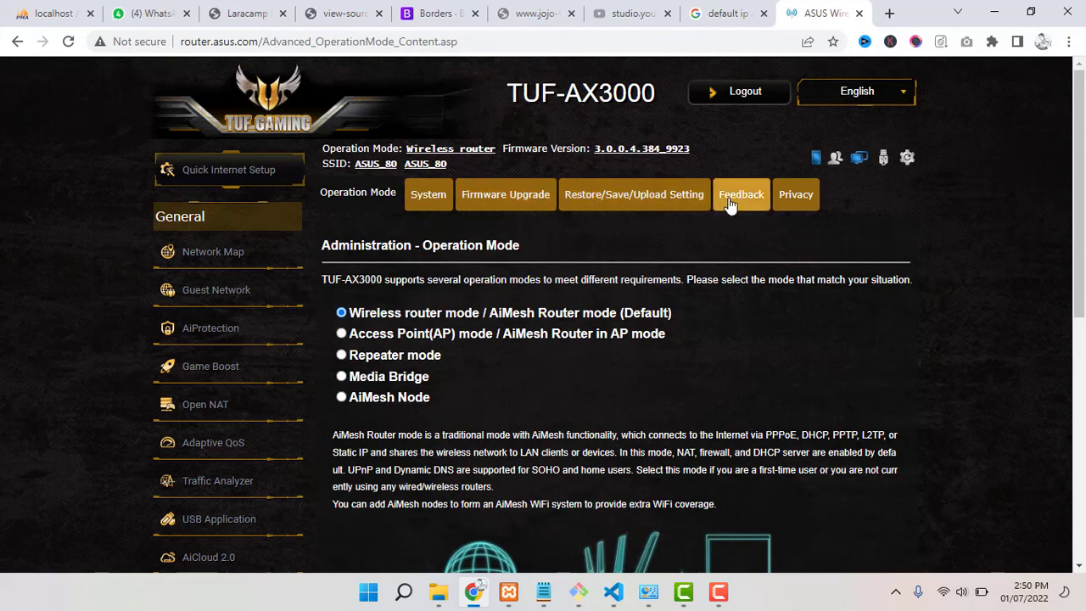
{"action": "scroll", "coordinate": [377, 344], "scroll_direction": "down", "scroll_amount": 4}
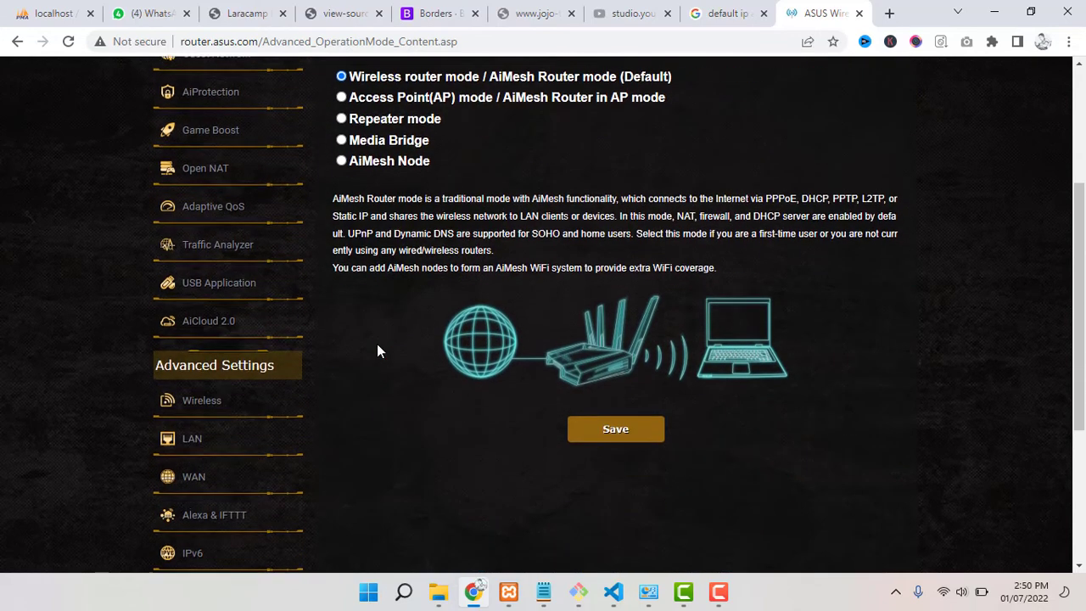
{"action": "scroll", "coordinate": [284, 373], "scroll_direction": "down", "scroll_amount": 3}
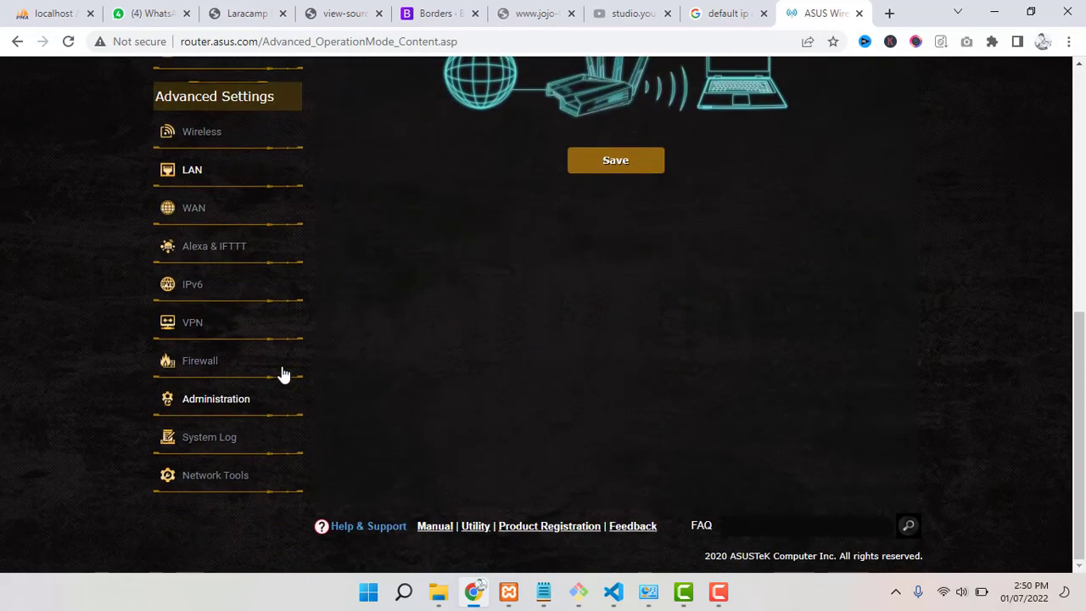
Step: Browse the Network Tools page, then return to Administration's System settings
{"action": "left_click", "coordinate": [241, 479]}
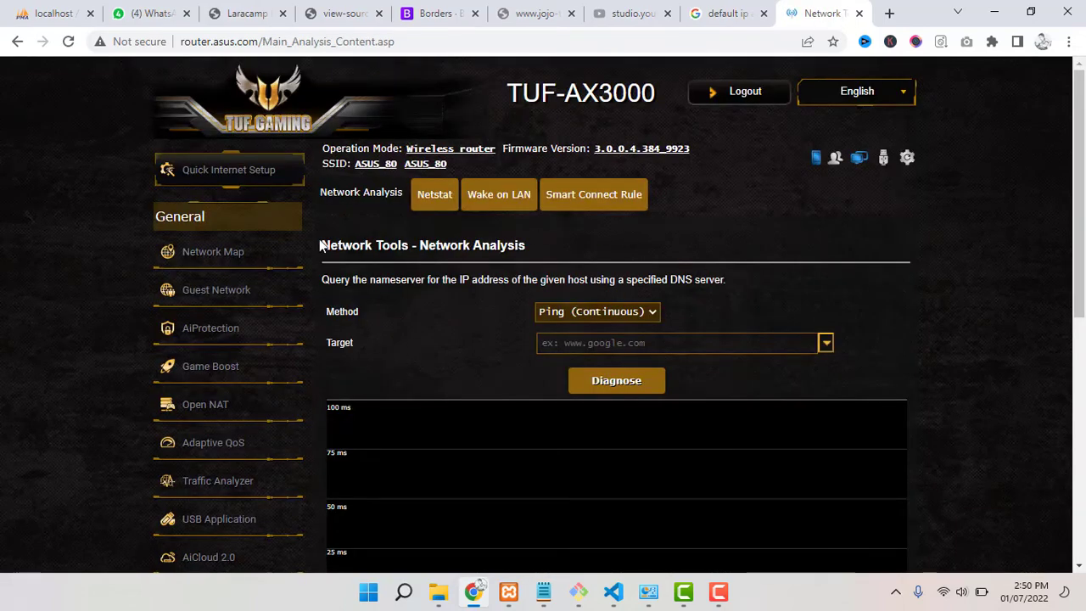
{"action": "scroll", "coordinate": [237, 281], "scroll_direction": "down", "scroll_amount": 1}
{"action": "scroll", "coordinate": [194, 368], "scroll_direction": "down", "scroll_amount": 2}
{"action": "scroll", "coordinate": [229, 407], "scroll_direction": "down", "scroll_amount": 3}
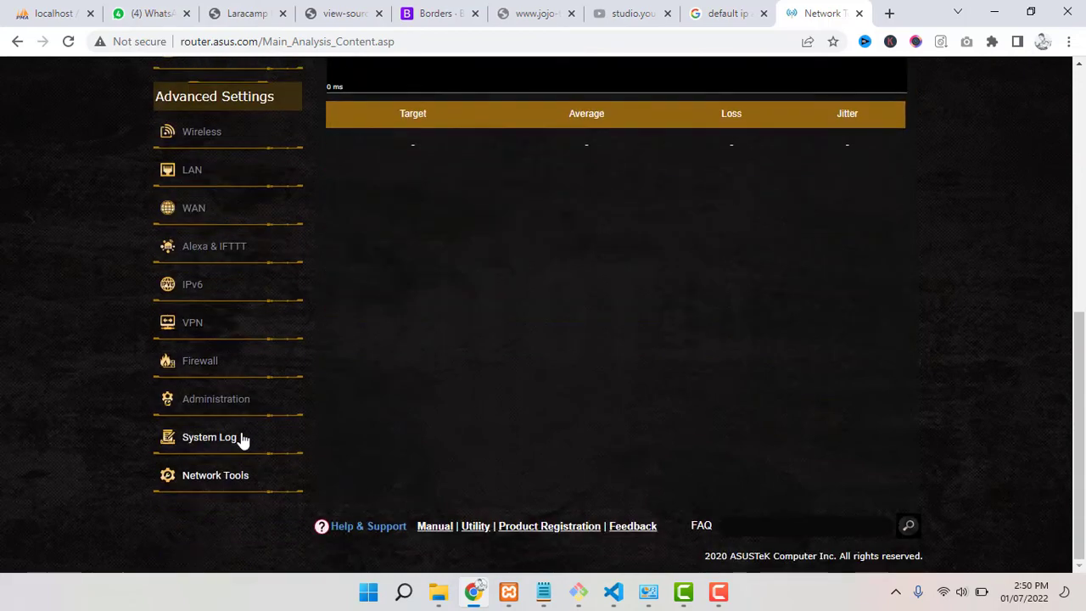
{"action": "left_click", "coordinate": [218, 400]}
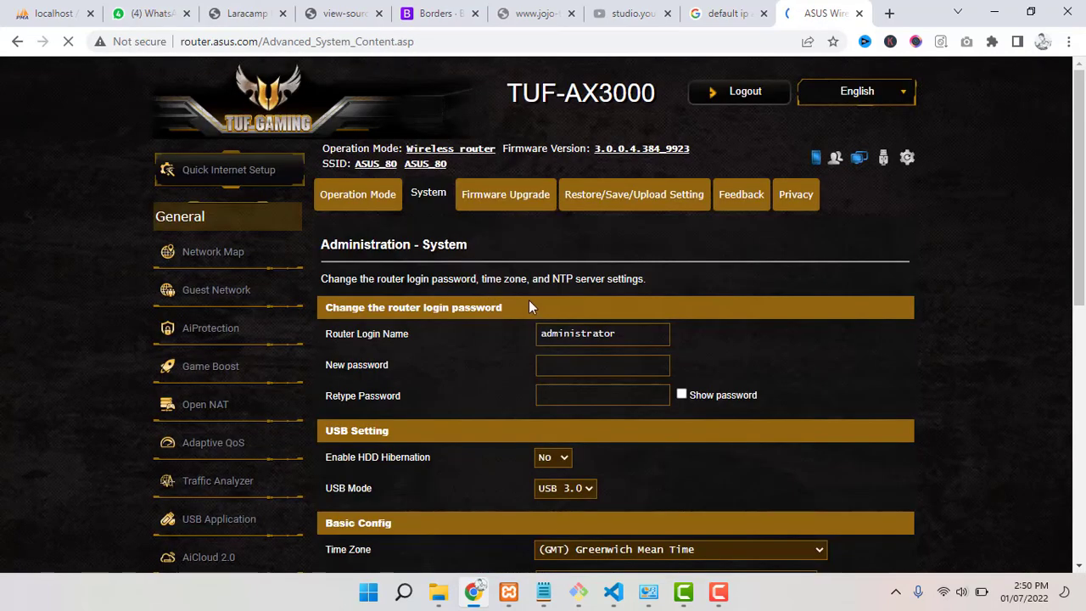
Step: Scroll to Basic Config and browse the Time Zone list, still set to Greenwich Mean Time
{"action": "scroll", "coordinate": [530, 306], "scroll_direction": "down", "scroll_amount": 1}
{"action": "scroll", "coordinate": [530, 320], "scroll_direction": "down", "scroll_amount": 1}
{"action": "scroll", "coordinate": [530, 321], "scroll_direction": "down", "scroll_amount": 2}
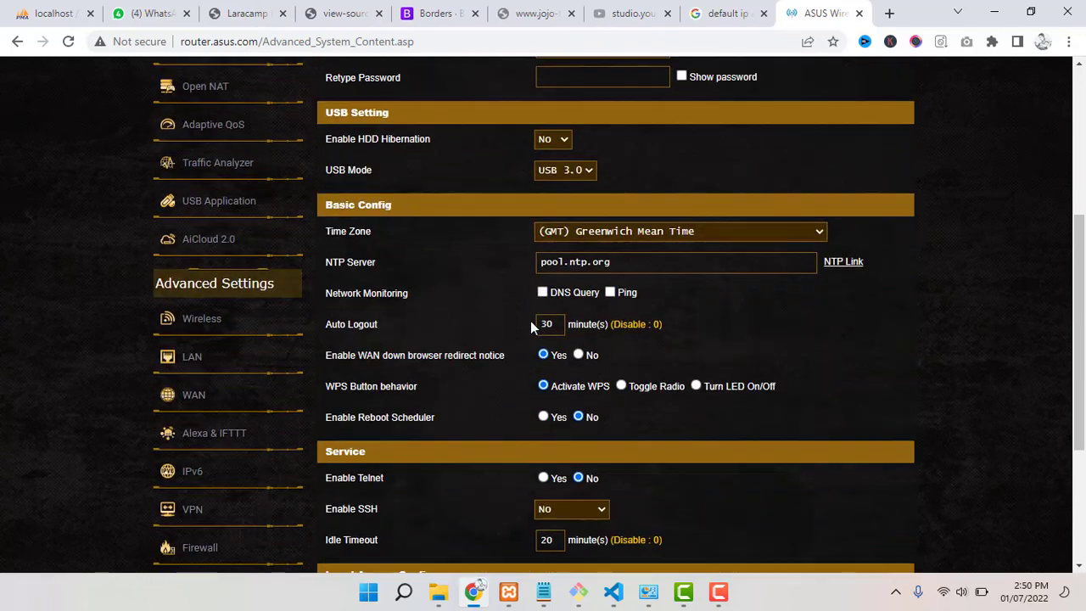
{"action": "left_click", "coordinate": [786, 228]}
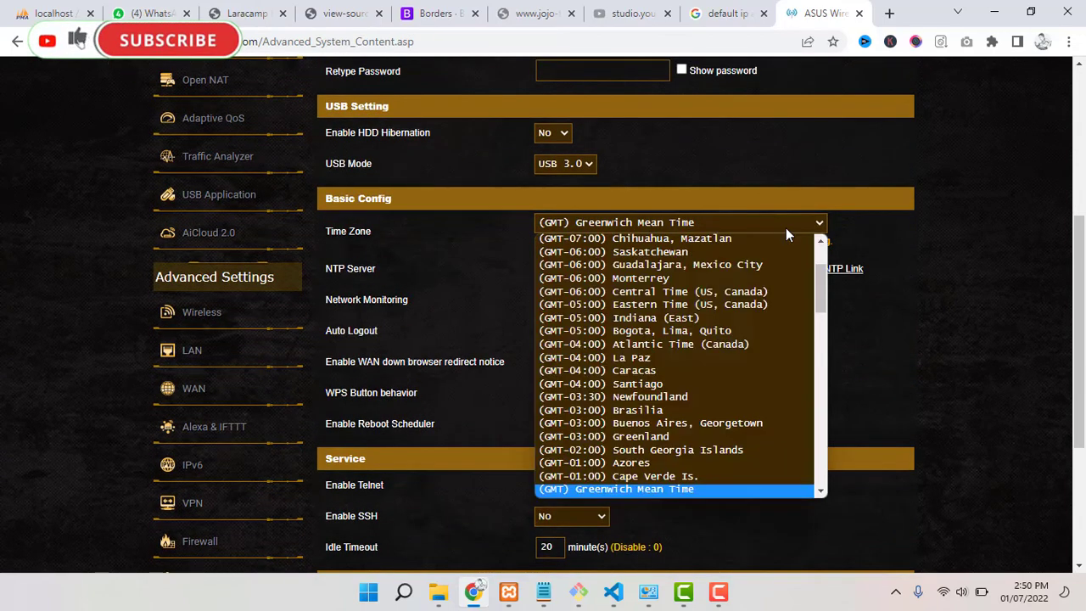
{"action": "left_click_drag", "start_coordinate": [821, 295], "coordinate": [822, 293]}
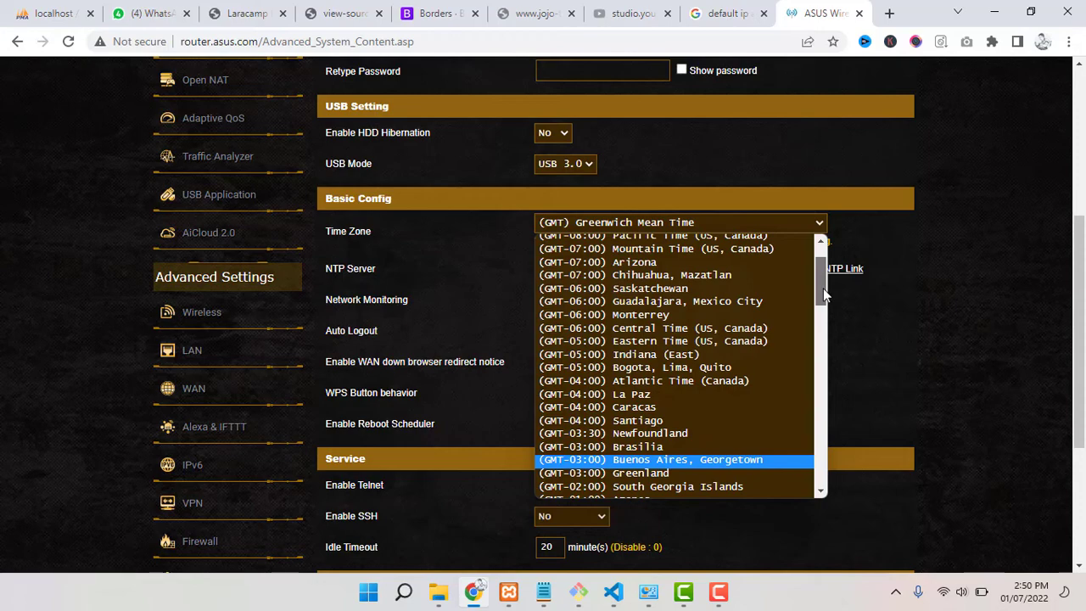
{"action": "mouse_move", "coordinate": [823, 287]}
{"action": "left_mouse_down"}
{"action": "mouse_move", "coordinate": [821, 321]}
{"action": "mouse_move", "coordinate": [819, 283]}
{"action": "left_mouse_up"}
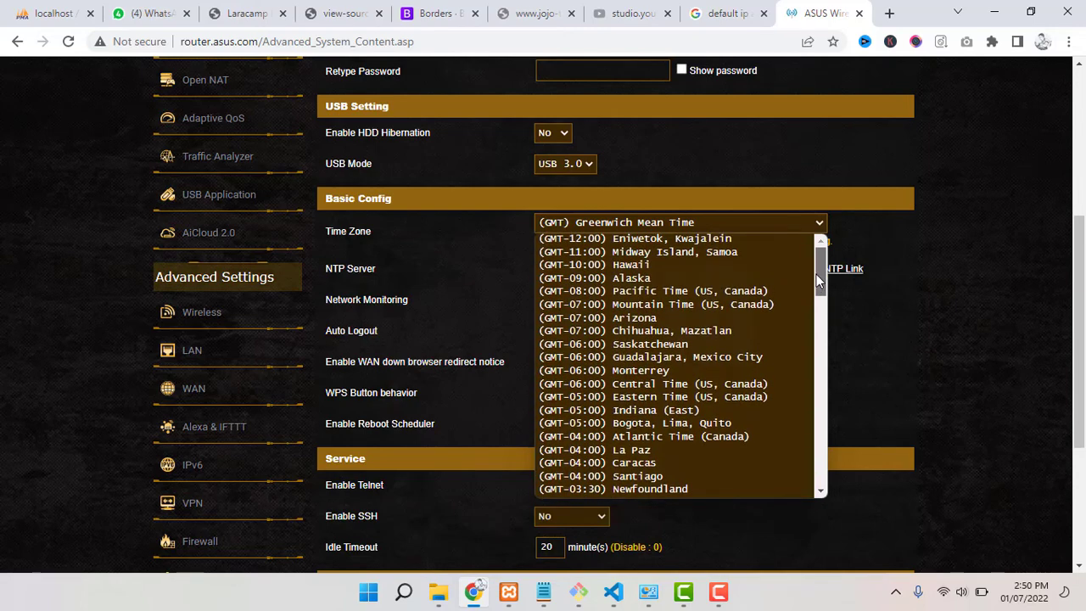
{"action": "left_click_drag", "start_coordinate": [818, 280], "coordinate": [820, 370]}
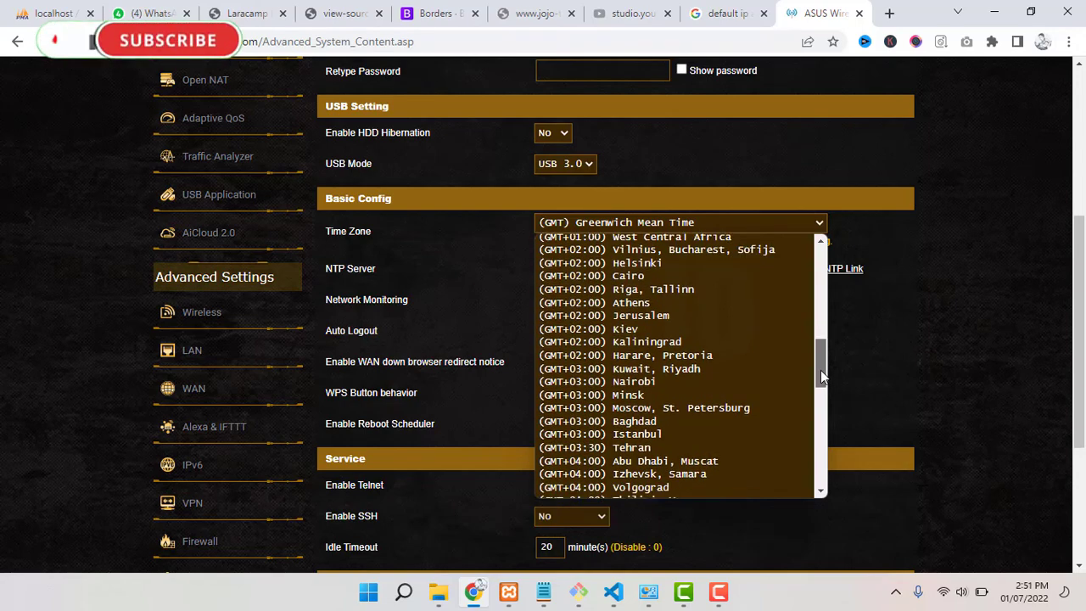
{"action": "mouse_move", "coordinate": [820, 369]}
{"action": "left_mouse_down"}
{"action": "mouse_move", "coordinate": [829, 466]}
{"action": "mouse_move", "coordinate": [813, 407]}
{"action": "mouse_move", "coordinate": [815, 285]}
{"action": "left_mouse_up"}
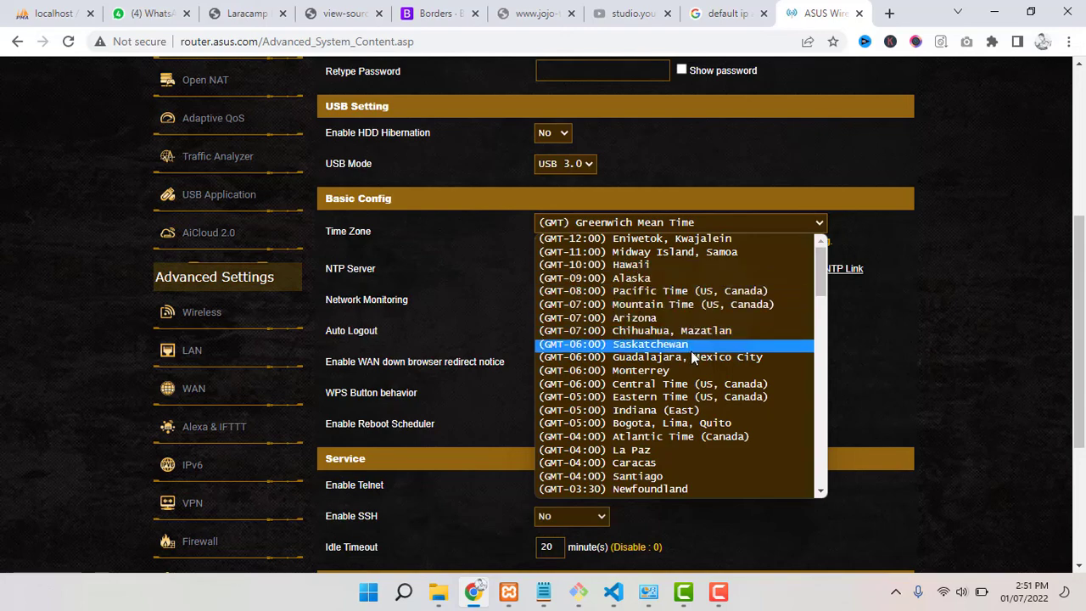
Step: Choose (GMT+08:00) Beijing, Hong Kong as the router's time zone
{"action": "scroll", "coordinate": [693, 358], "scroll_direction": "down", "scroll_amount": 2}
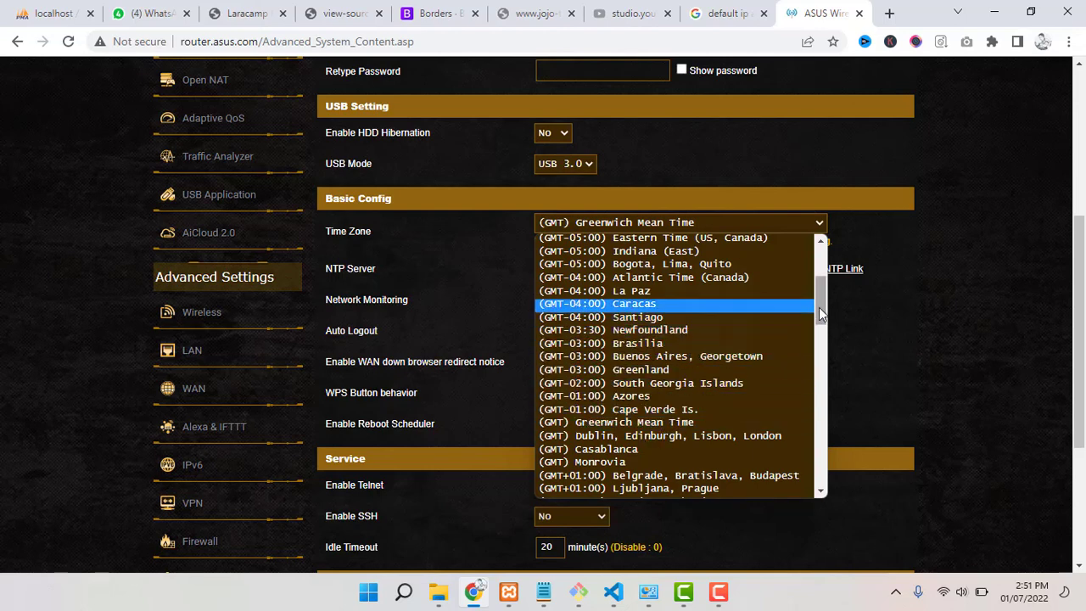
{"action": "left_click_drag", "start_coordinate": [818, 307], "coordinate": [815, 293]}
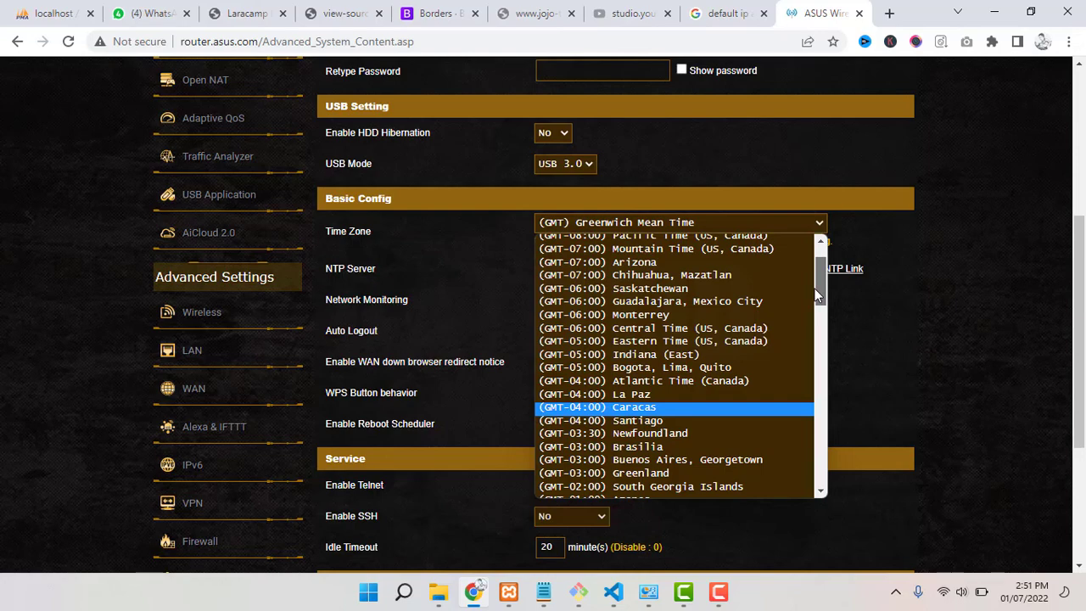
{"action": "mouse_move", "coordinate": [814, 287]}
{"action": "left_mouse_down"}
{"action": "mouse_move", "coordinate": [814, 251]}
{"action": "mouse_move", "coordinate": [819, 406]}
{"action": "left_mouse_up"}
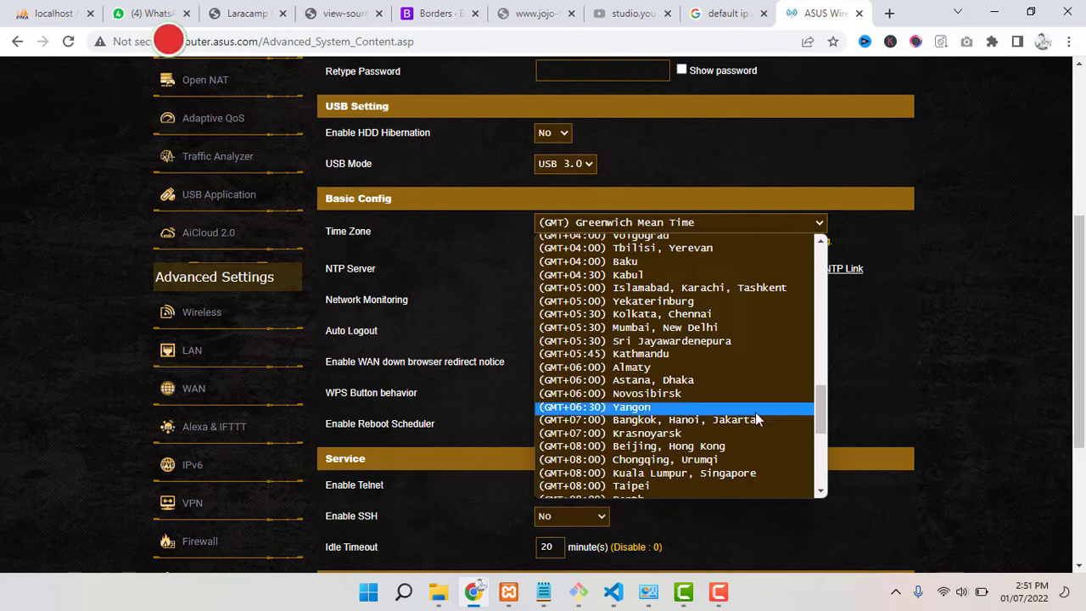
{"action": "left_click", "coordinate": [742, 447]}
{"action": "scroll", "coordinate": [794, 385], "scroll_direction": "down", "scroll_amount": 3}
Step: Apply the Beijing, Hong Kong time zone and review the System page's service settings
{"action": "left_click", "coordinate": [617, 495]}
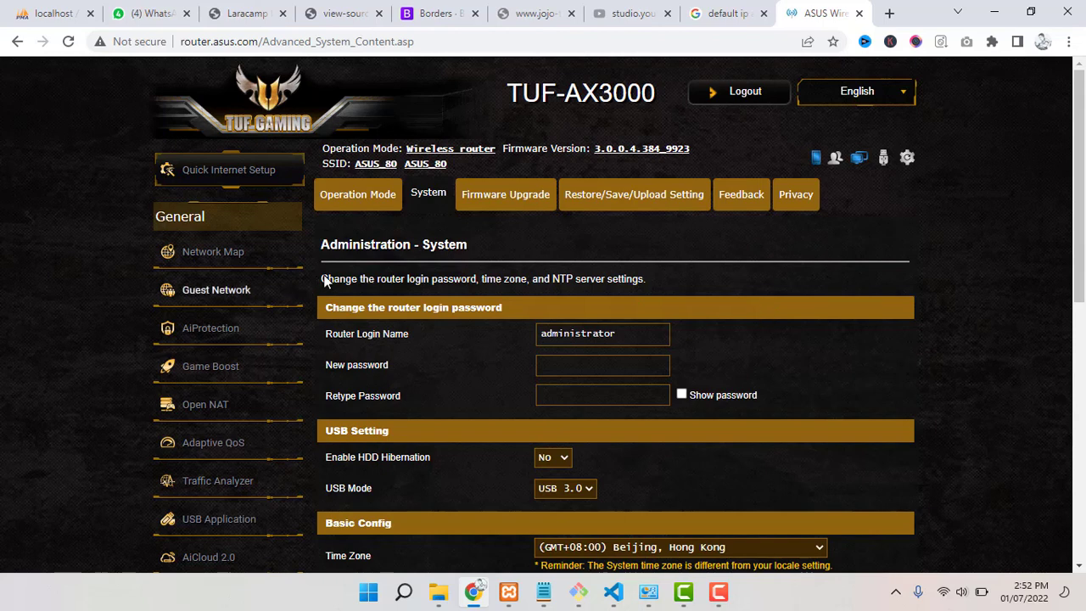
{"action": "scroll", "coordinate": [224, 366], "scroll_direction": "down", "scroll_amount": 3}
{"action": "scroll", "coordinate": [228, 389], "scroll_direction": "down", "scroll_amount": 1}
{"action": "scroll", "coordinate": [228, 388], "scroll_direction": "down", "scroll_amount": 3}
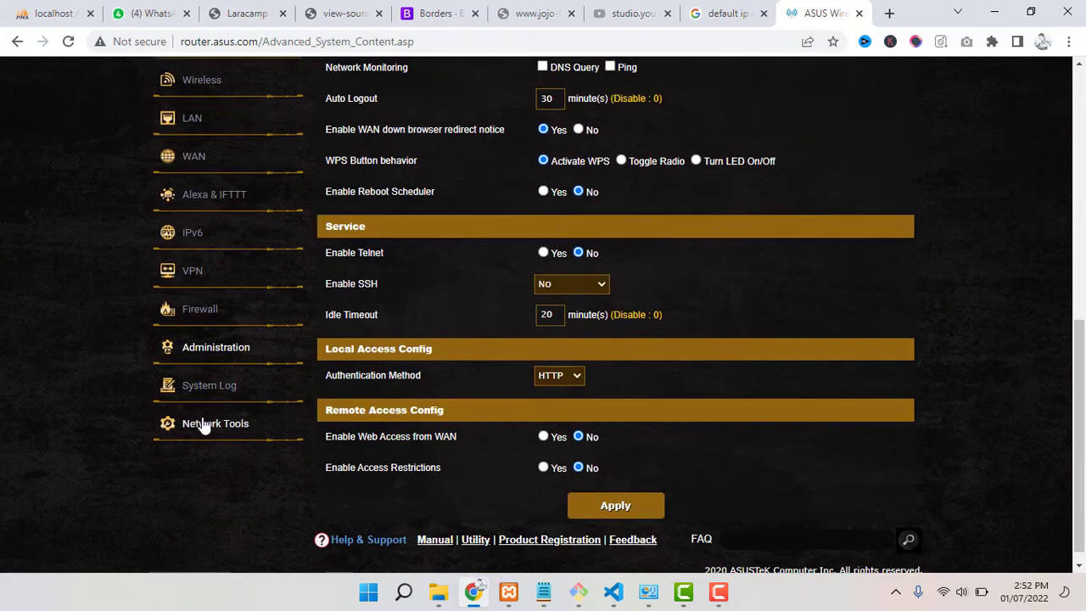